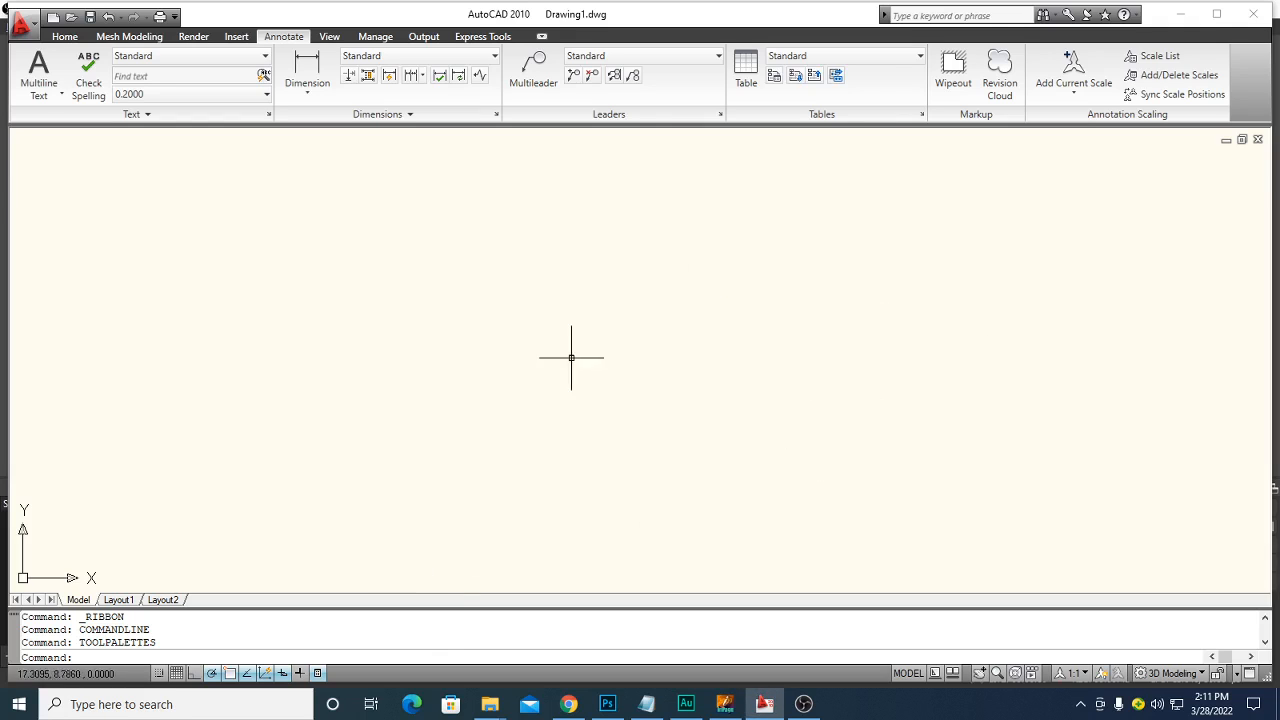
key("Escape")
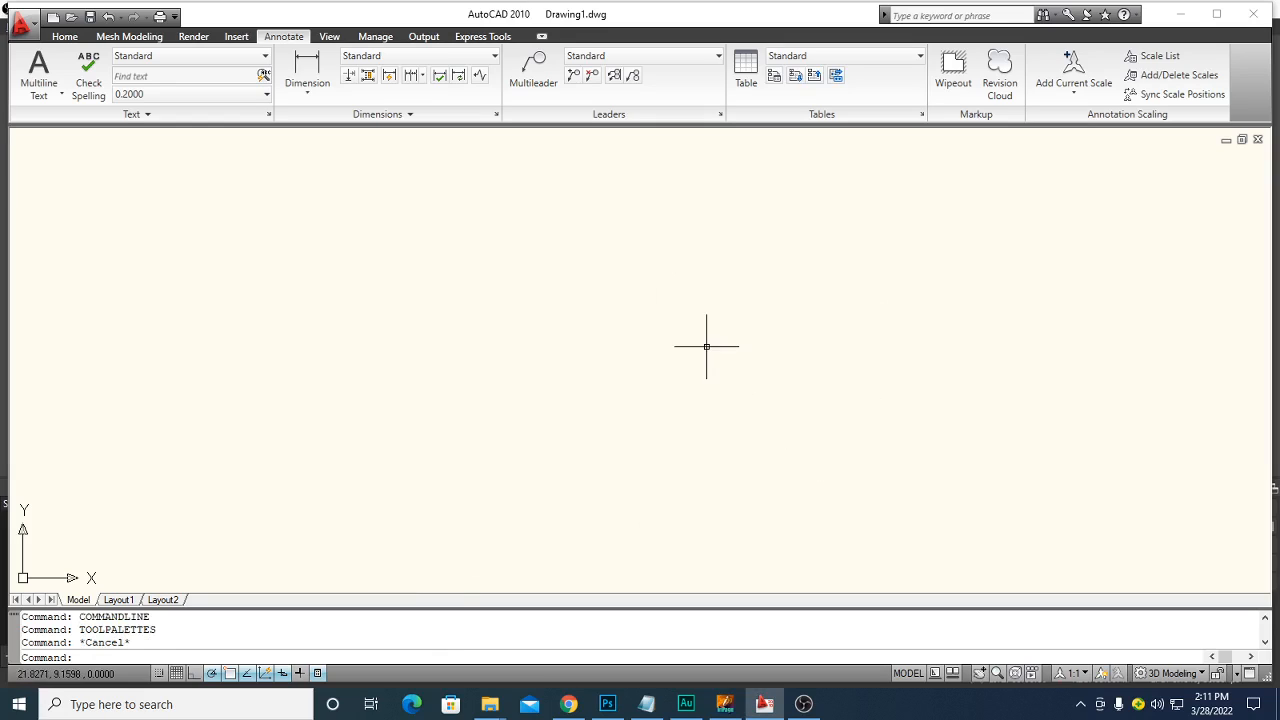
type("unit")
key("Return")
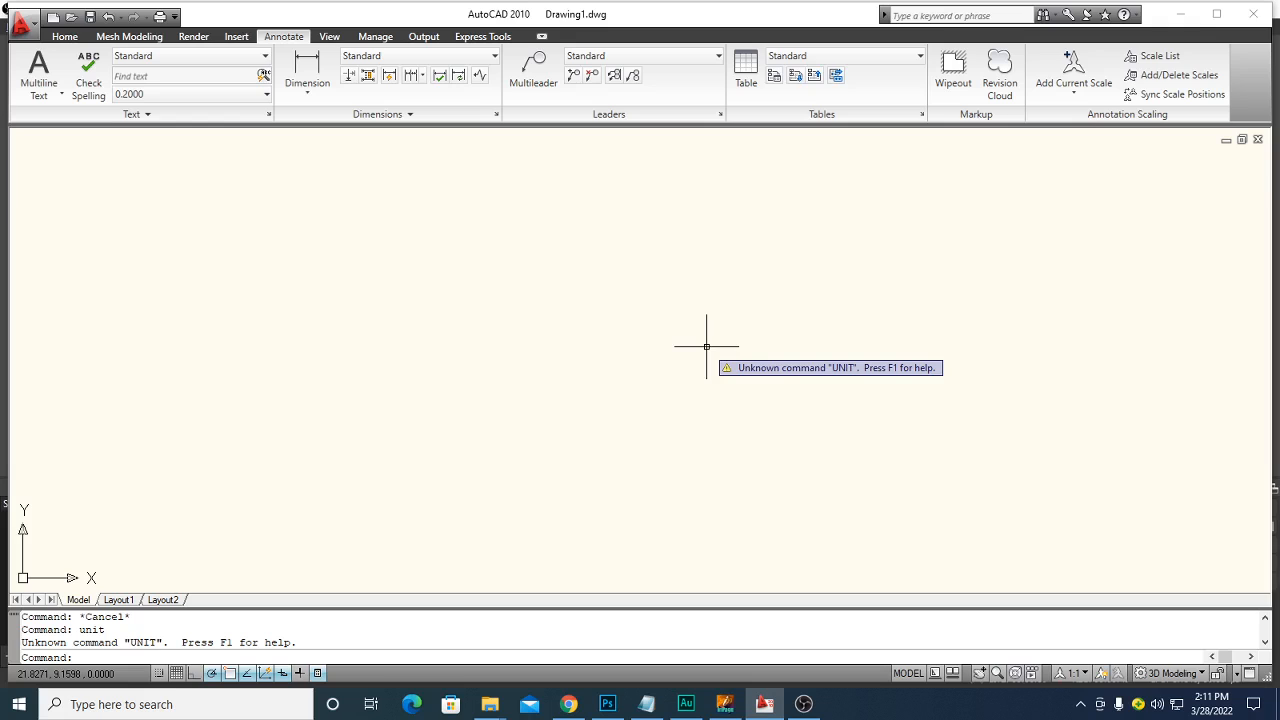
key("Escape")
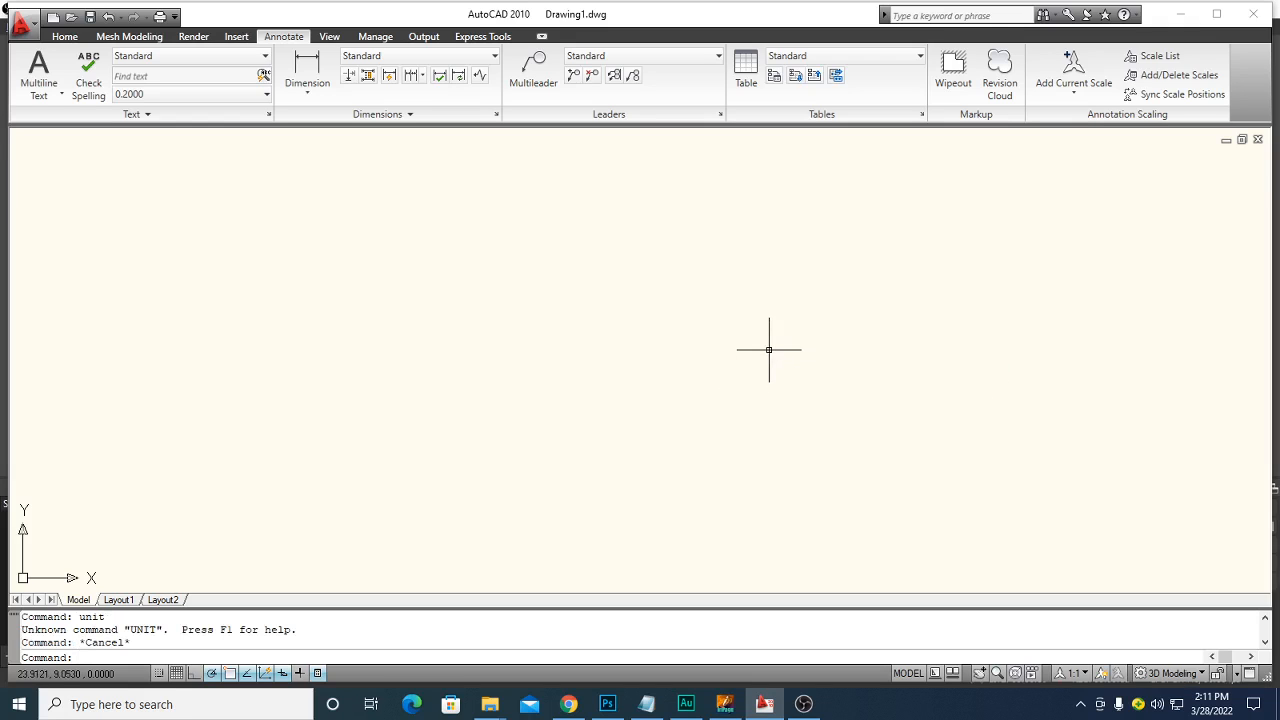
Set the drawing's length units to Architectural with a precision of 0'-0"
type("un")
key("Return")
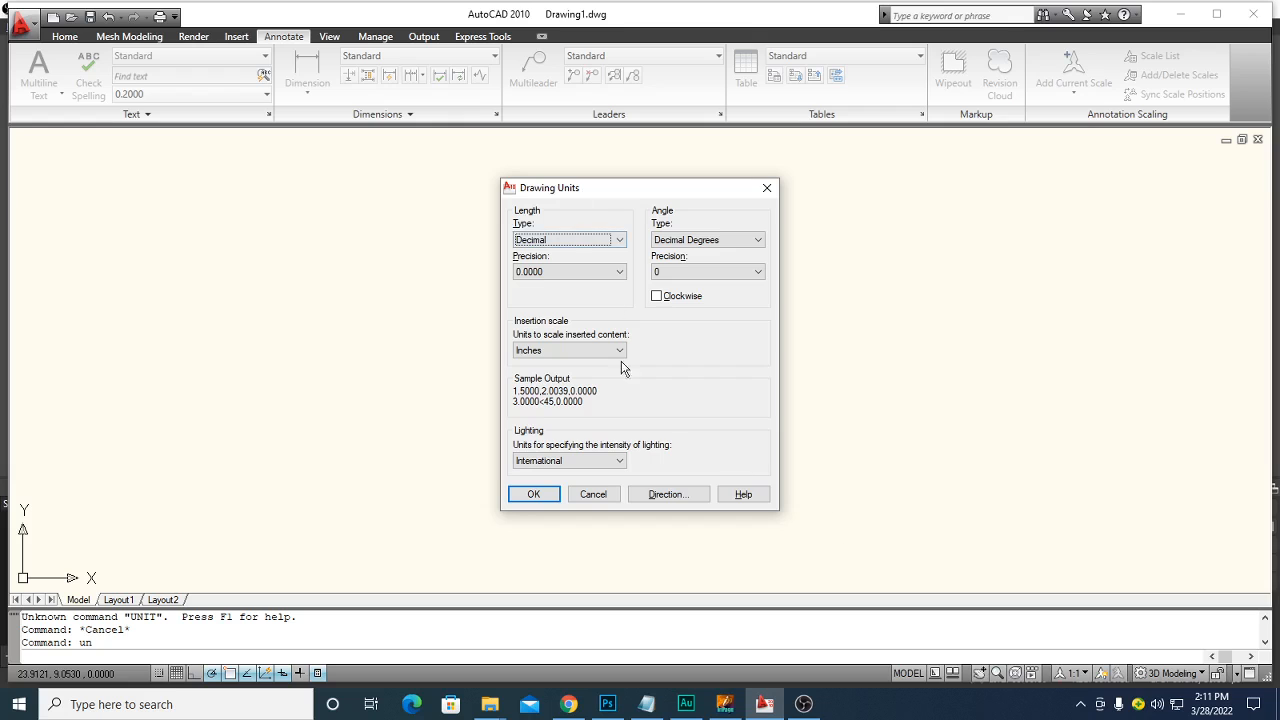
mouse_move(630, 200)
left_mouse_down()
mouse_move(924, 172)
mouse_move(702, 262)
mouse_move(836, 198)
left_mouse_up()
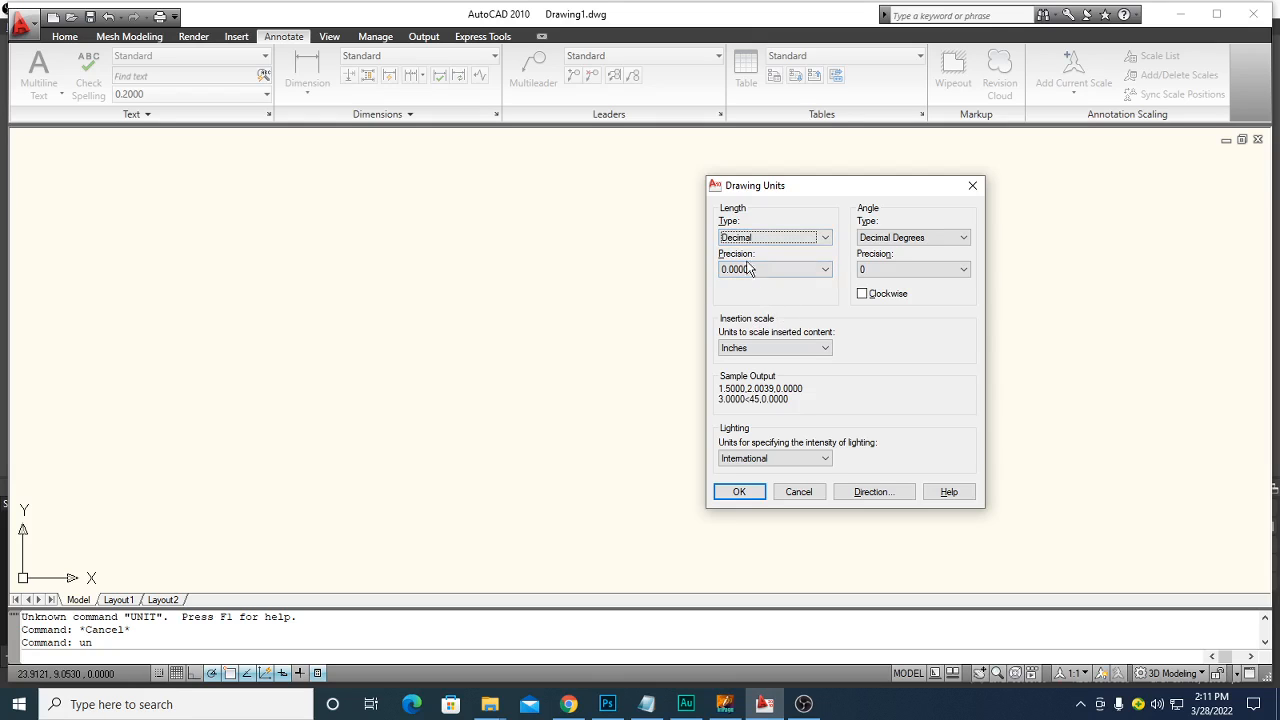
left_click(826, 240)
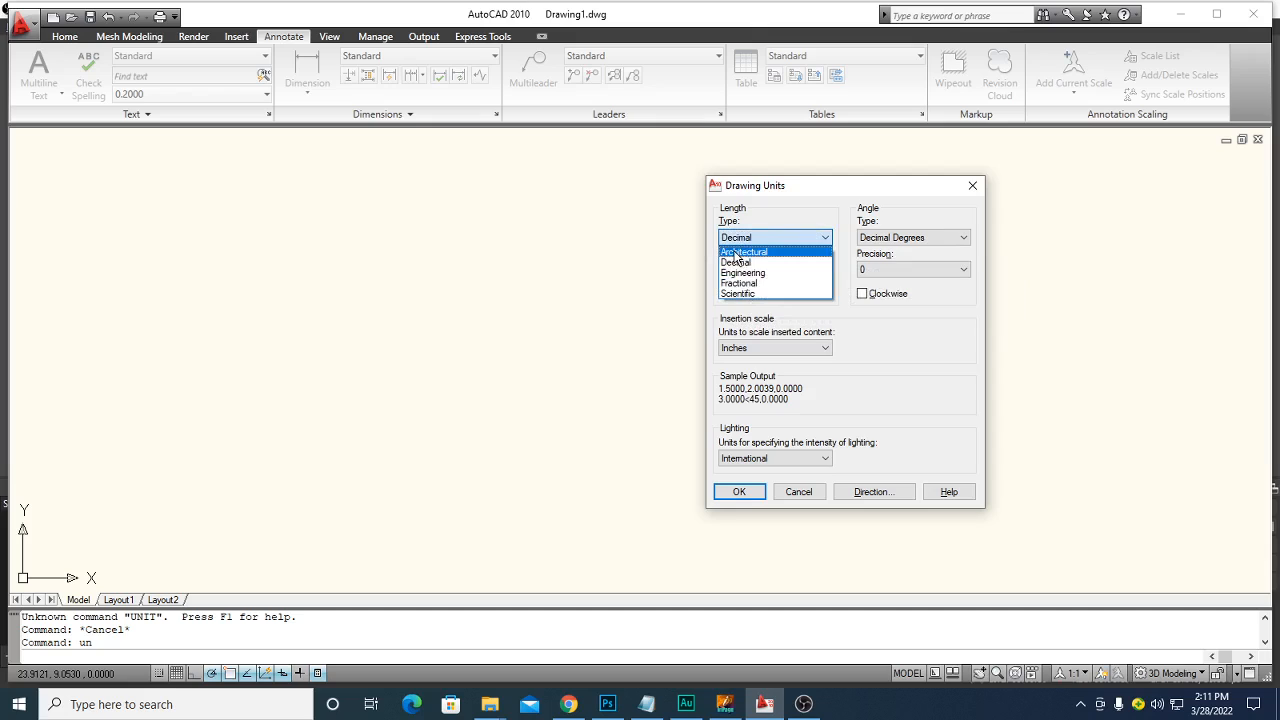
left_click(745, 253)
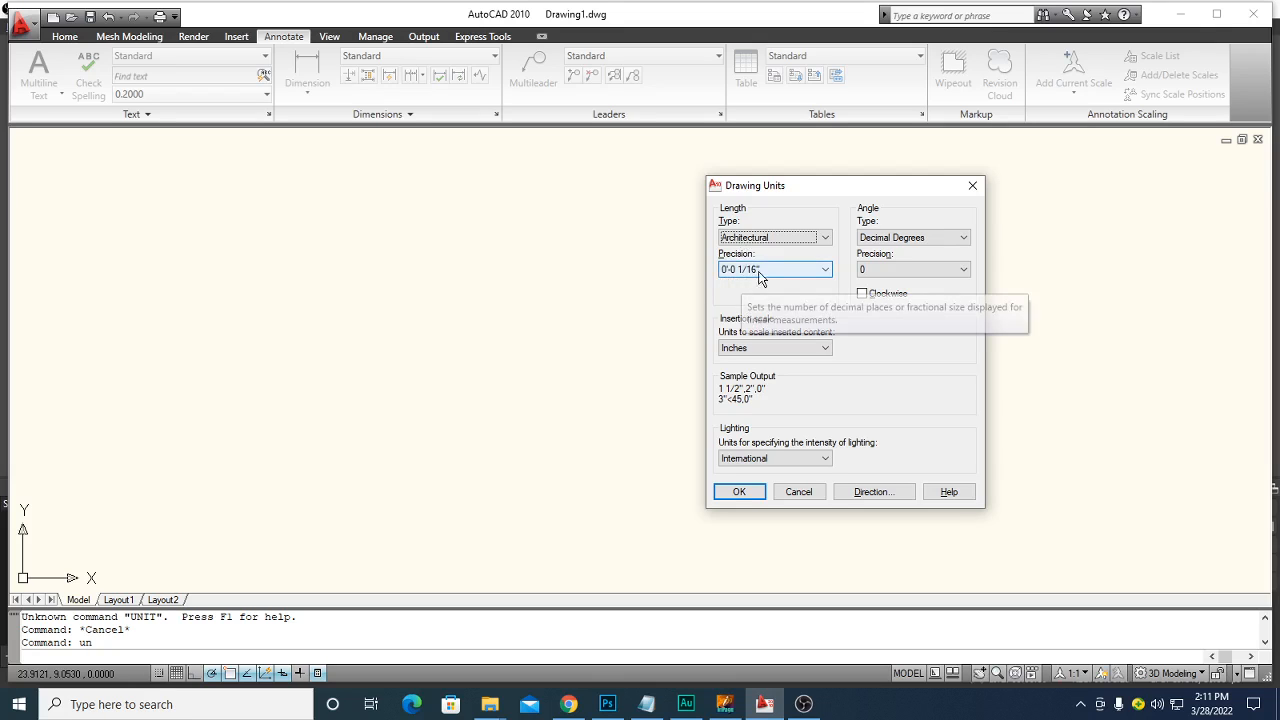
left_click(825, 269)
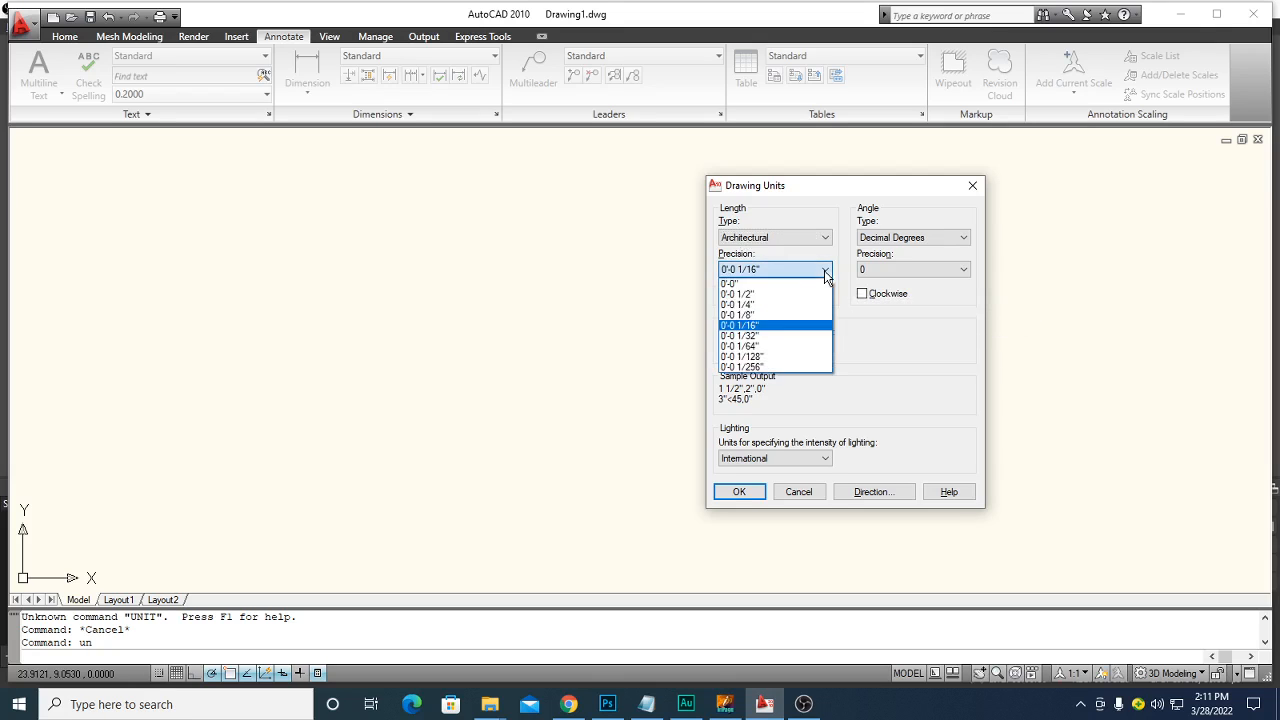
left_click(737, 285)
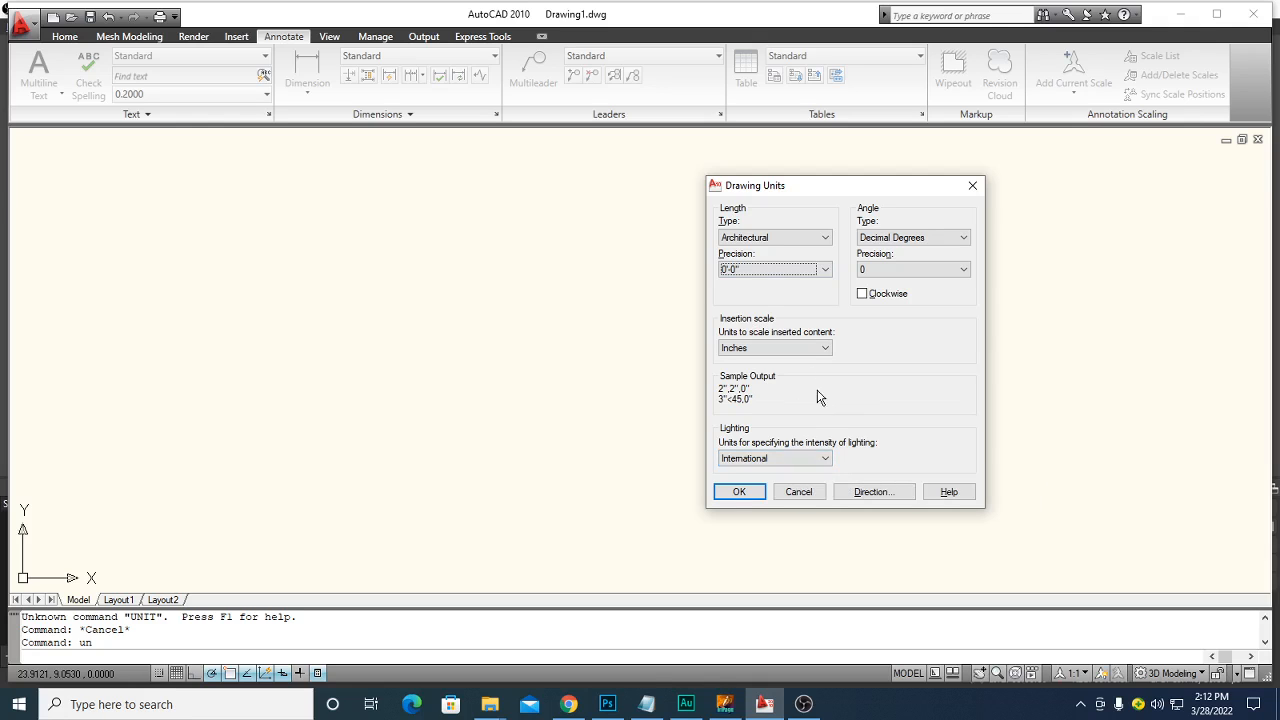
left_click(752, 493)
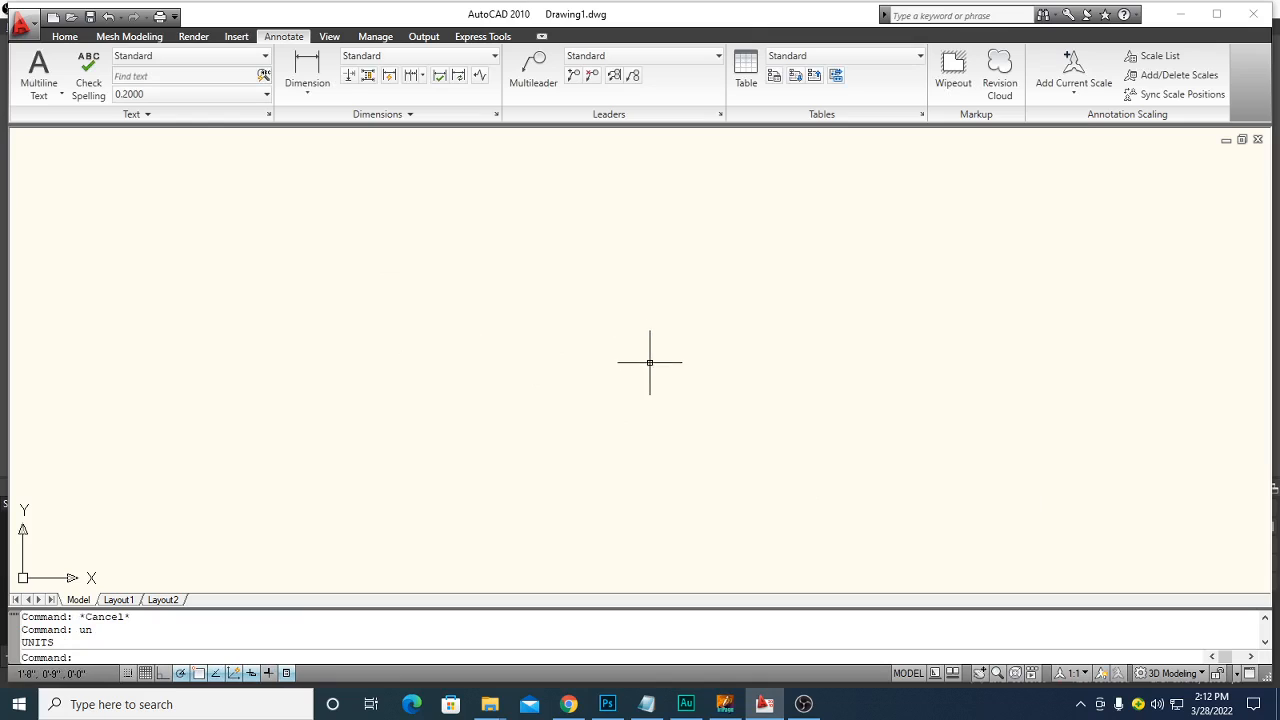
key("Escape")
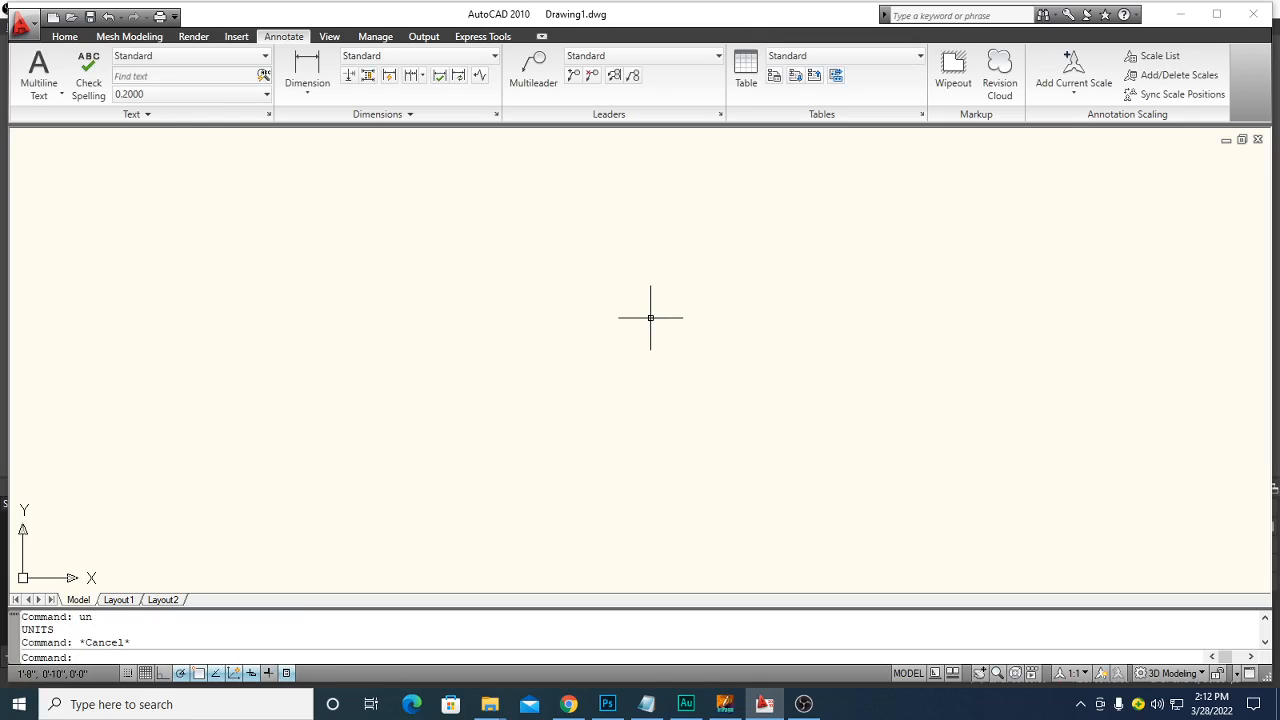
Draw a rectangle 12' wide and 10' high, extending downward from a freely placed upper-left corner
type("r")
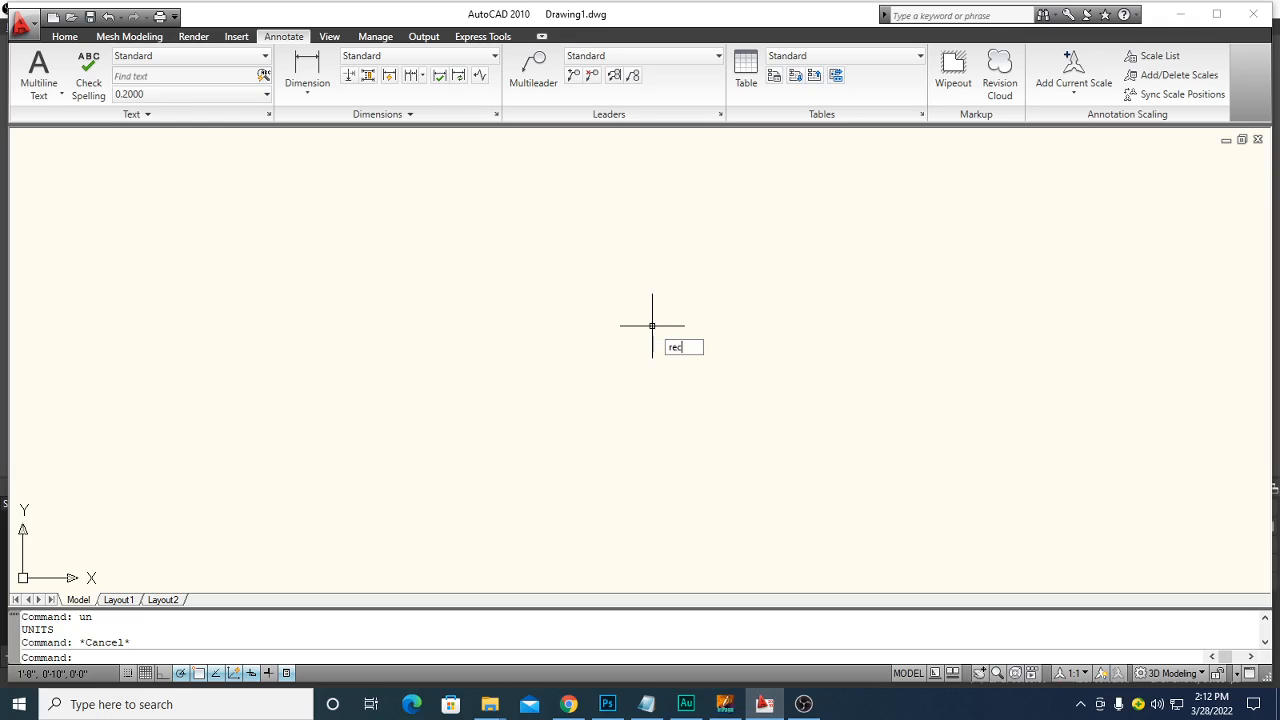
type("ec")
key("Return")
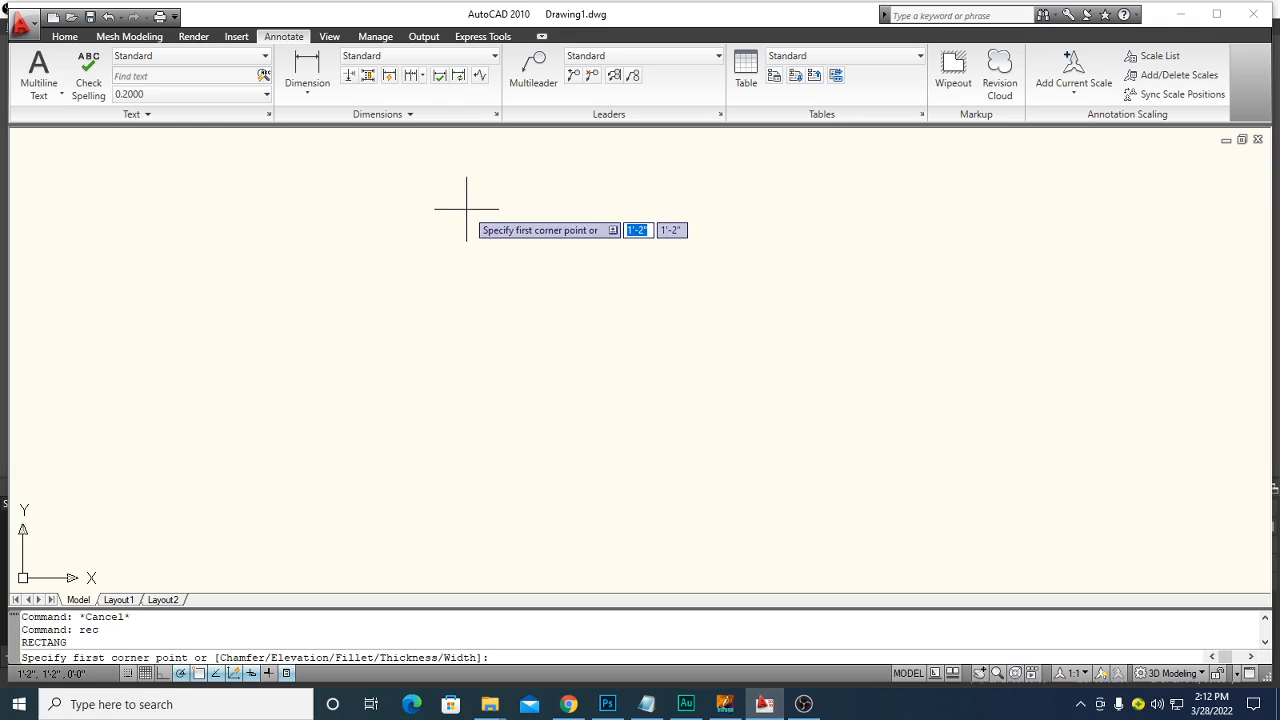
left_click(452, 201)
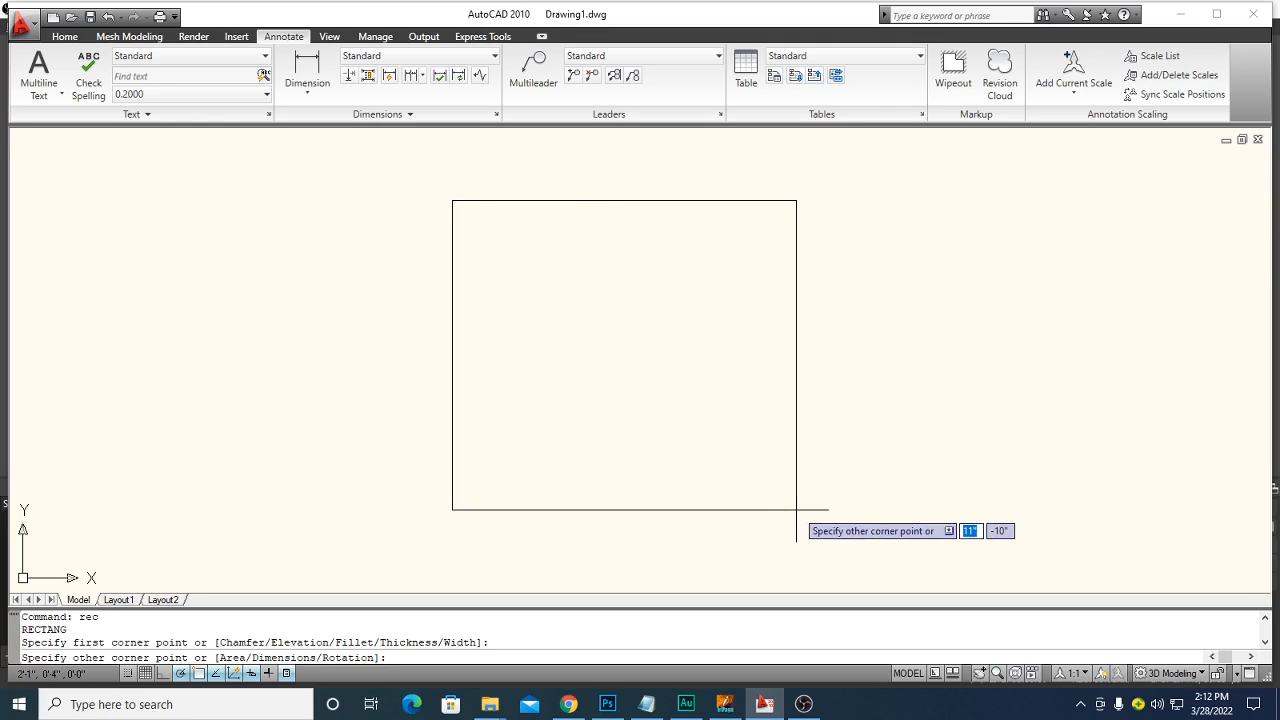
type("1")
key("Tab")
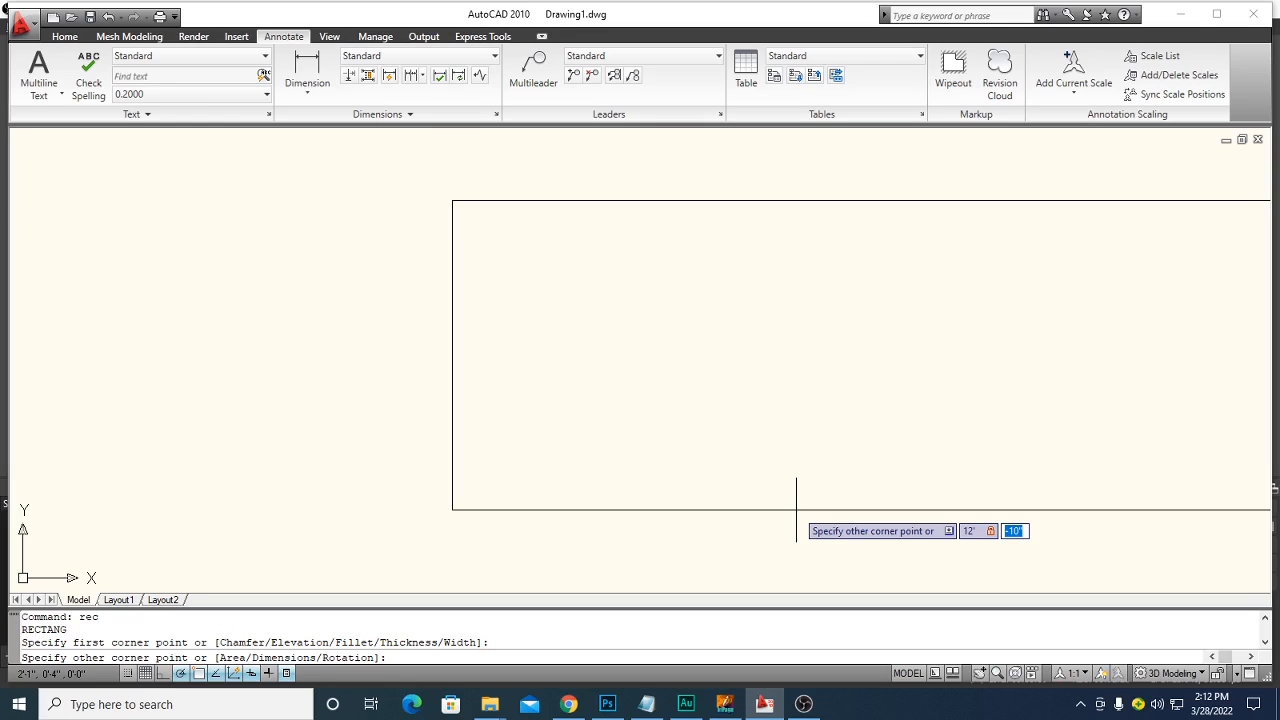
type("-")
type("10'")
key("Return")
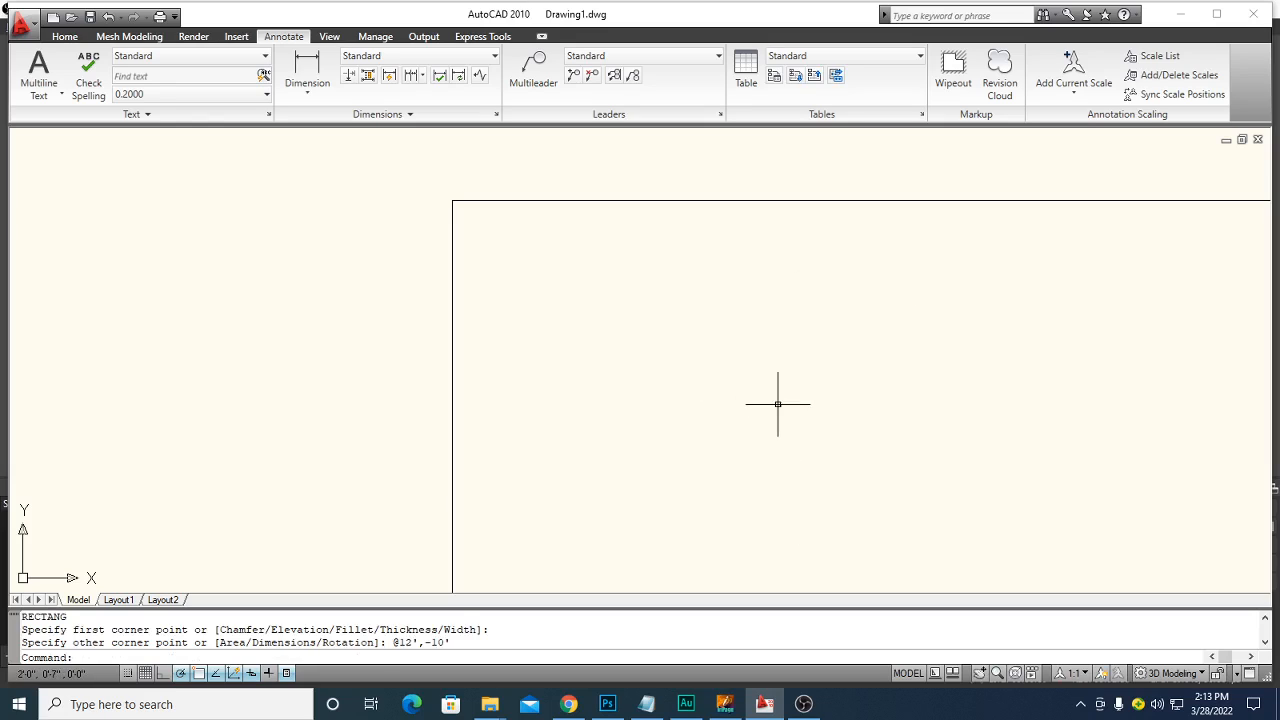
Add a linear dimension to the rectangle's top edge, with the dimension line placed just above it
middle_click(894, 391)
middle_click(894, 391)
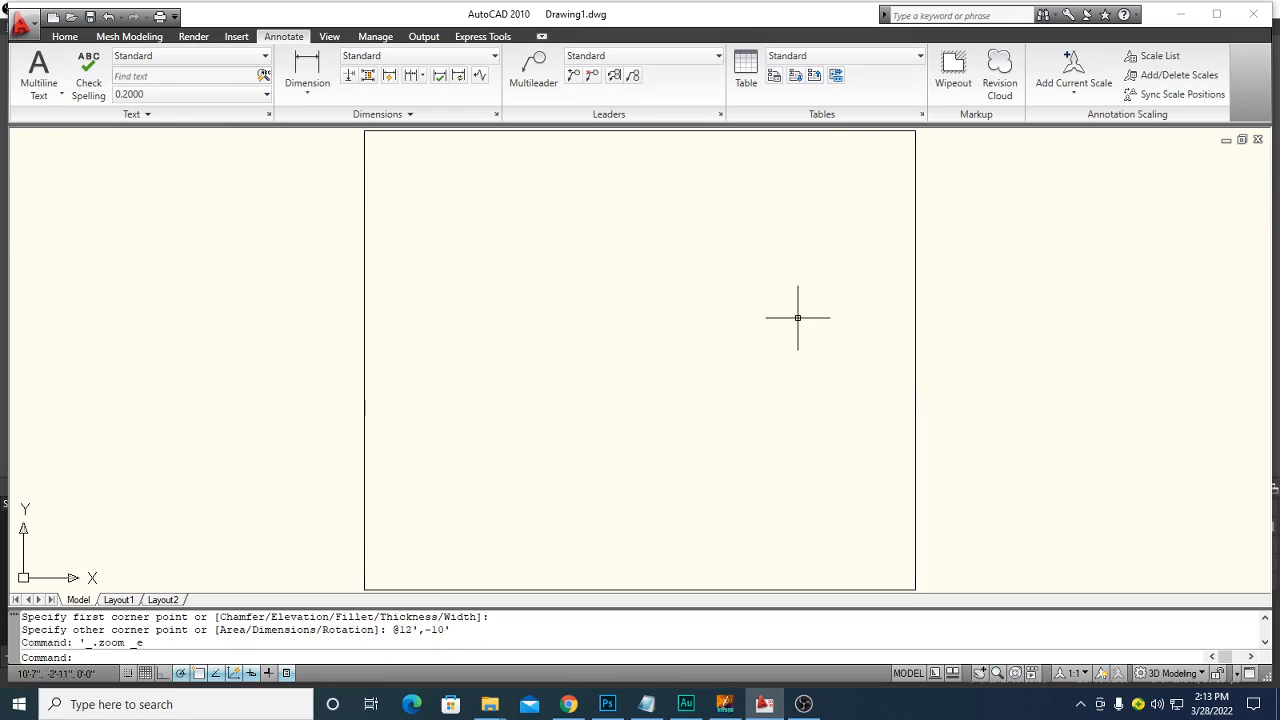
scroll(803, 355, "down", 3)
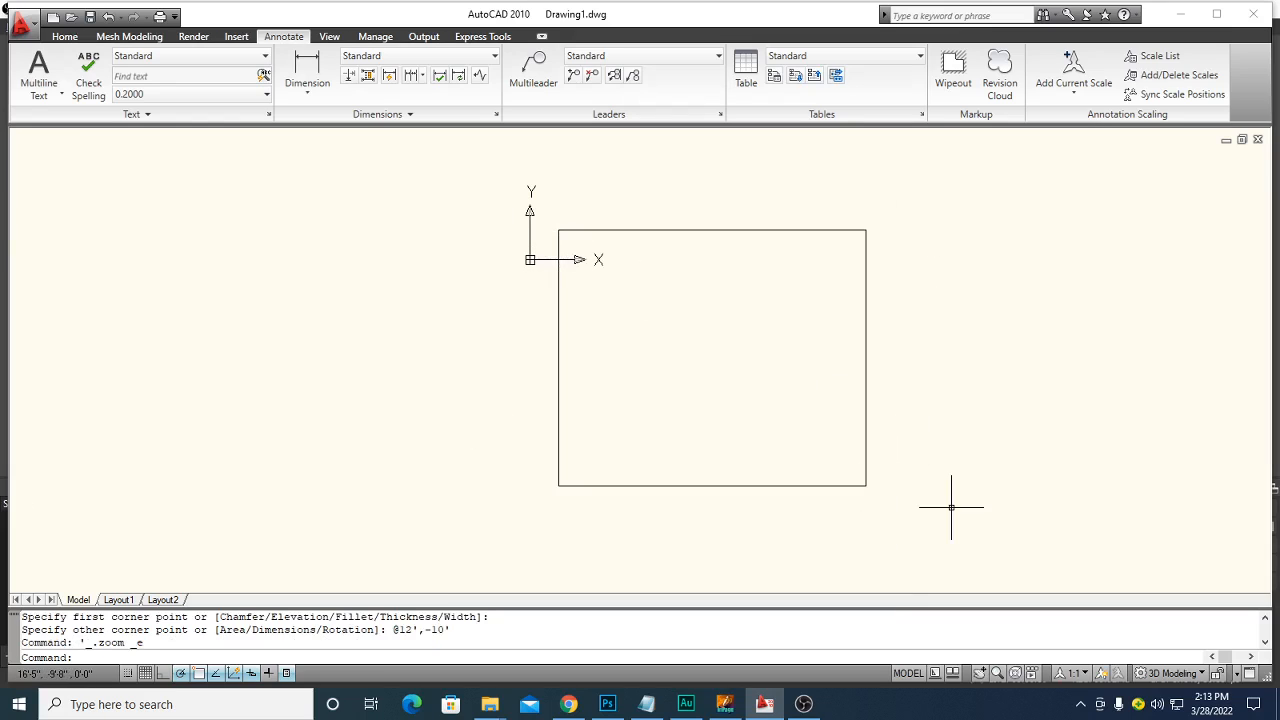
key("Escape")
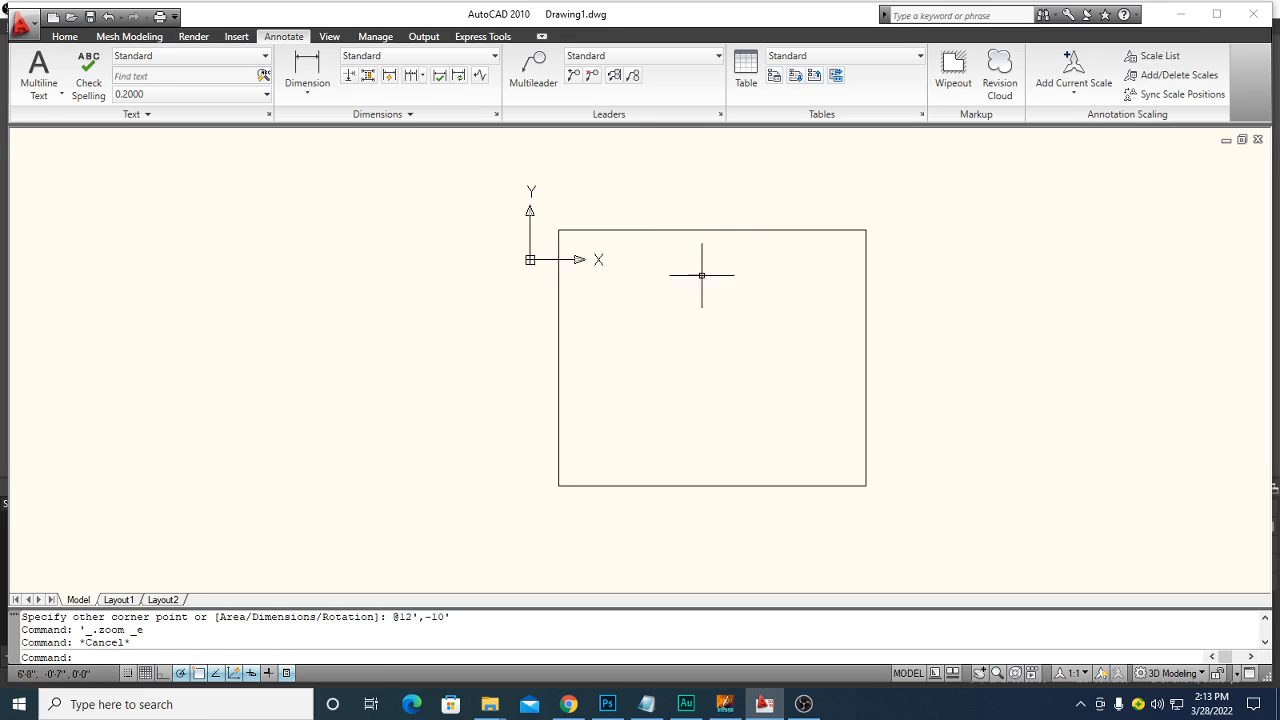
key("Escape")
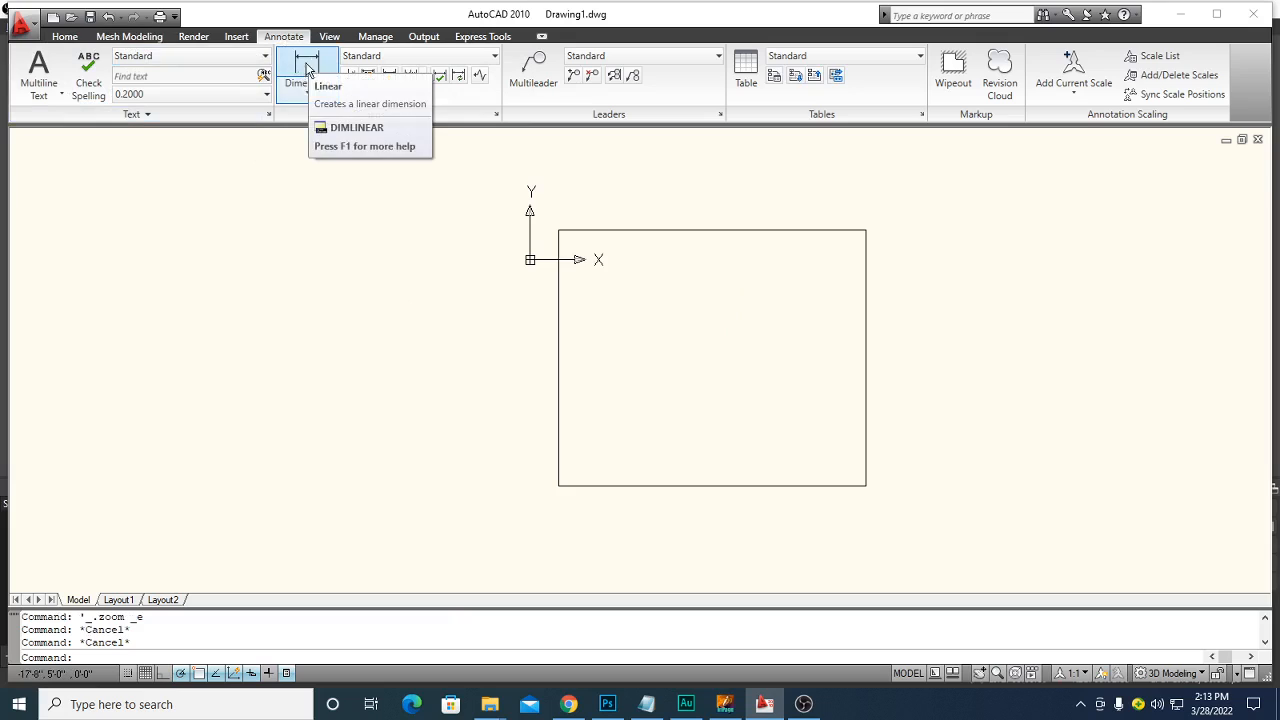
key("Escape")
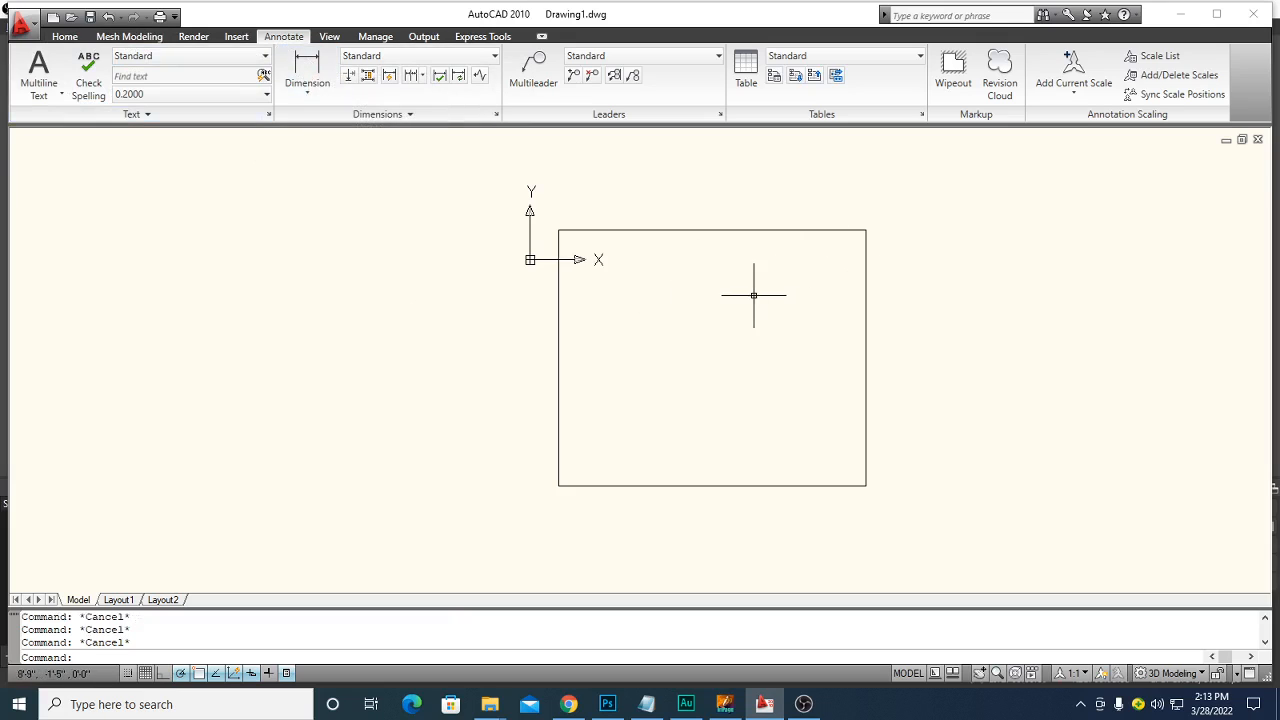
left_click(307, 92)
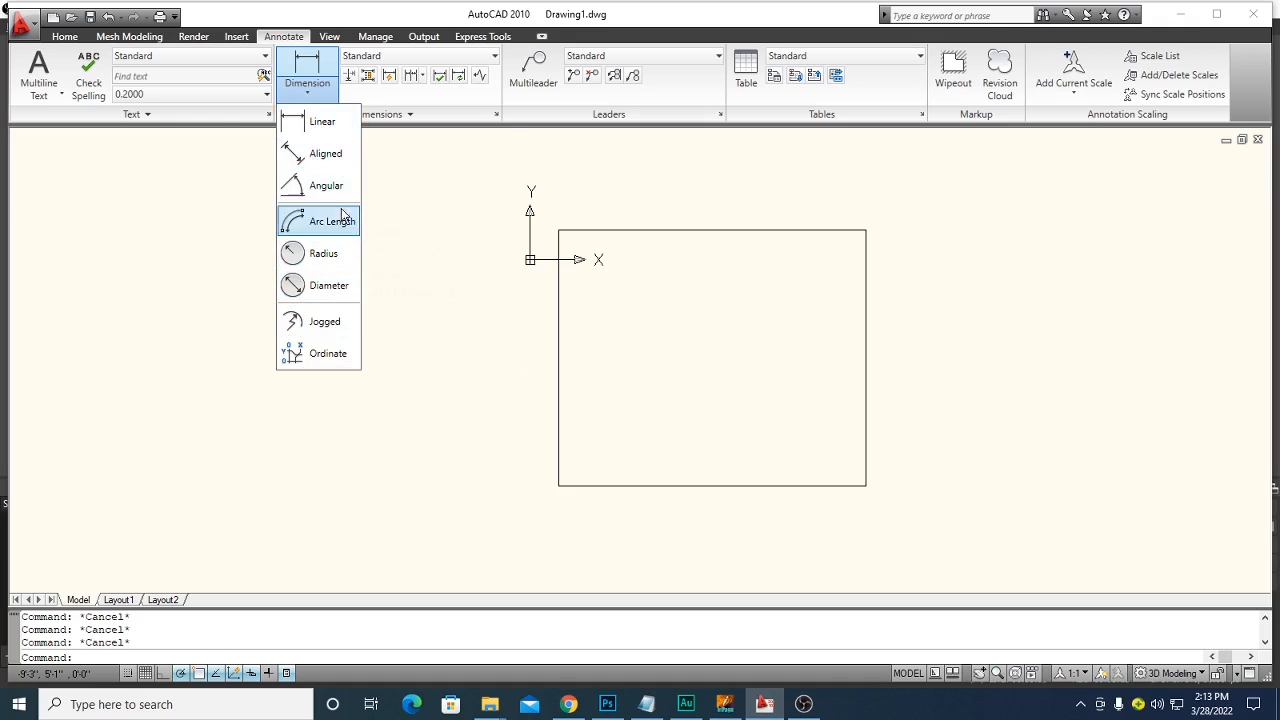
left_click(327, 123)
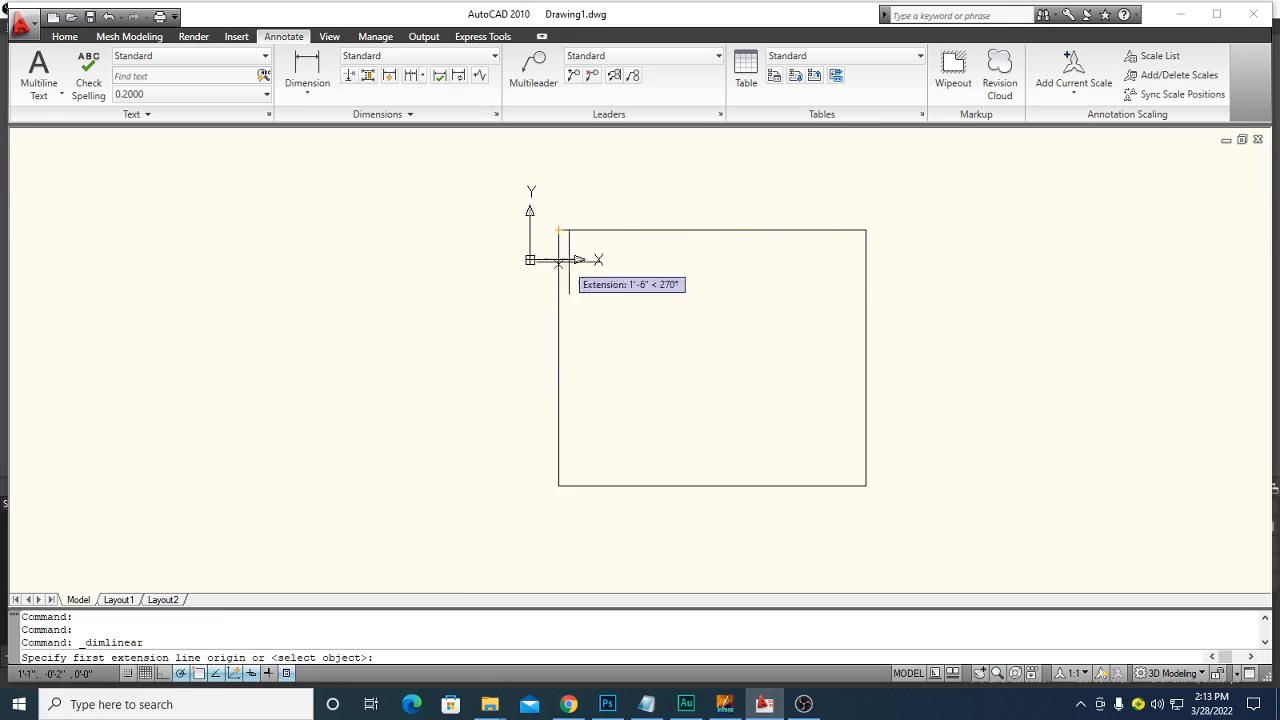
left_click(558, 230)
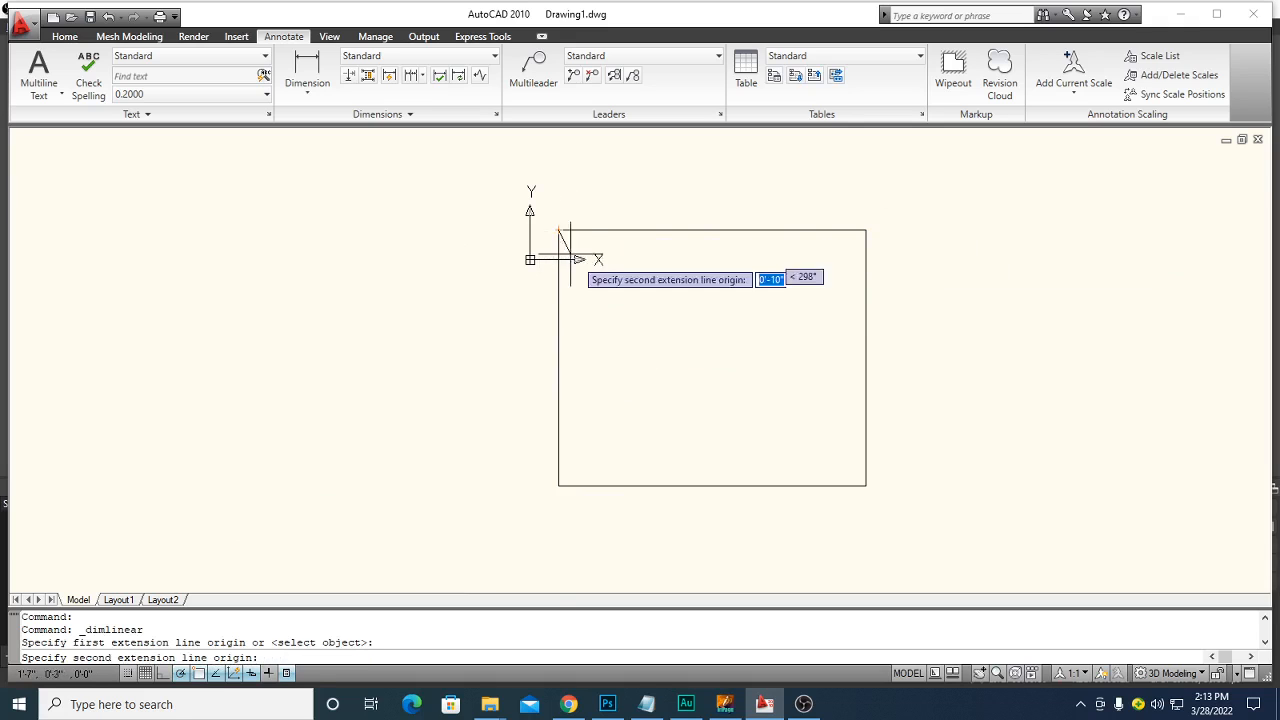
left_click(866, 230)
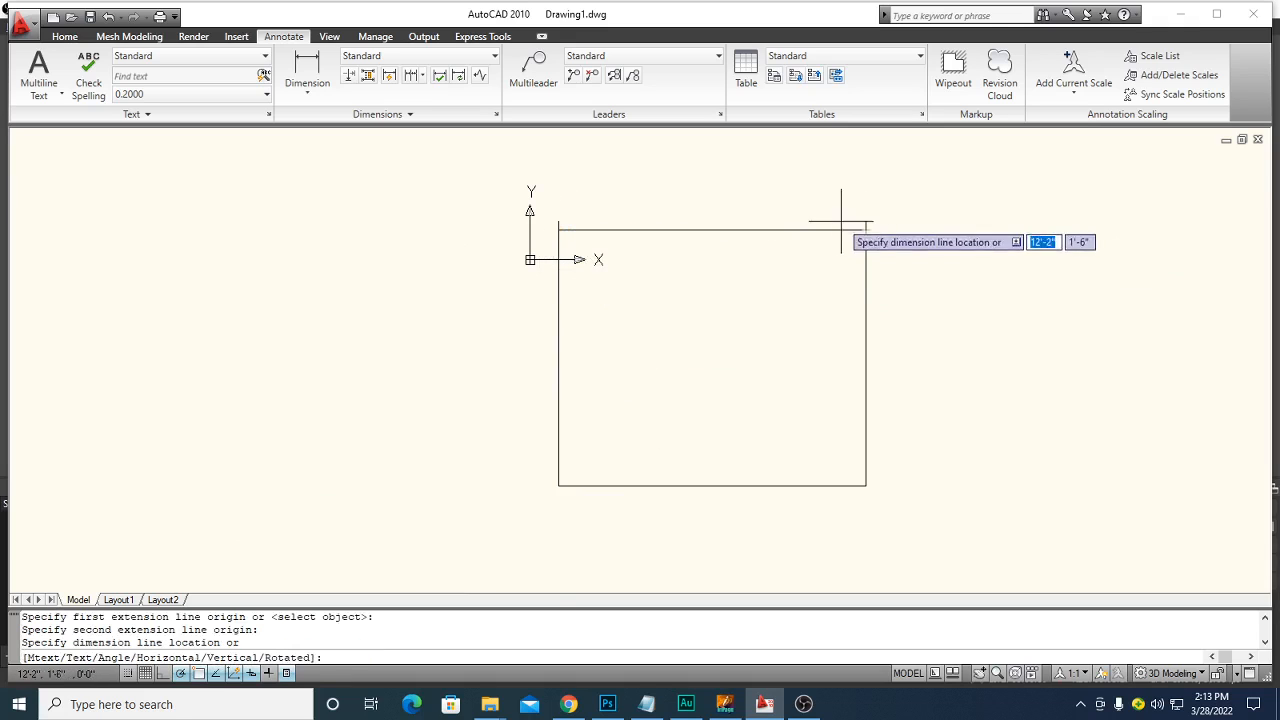
left_click(792, 205)
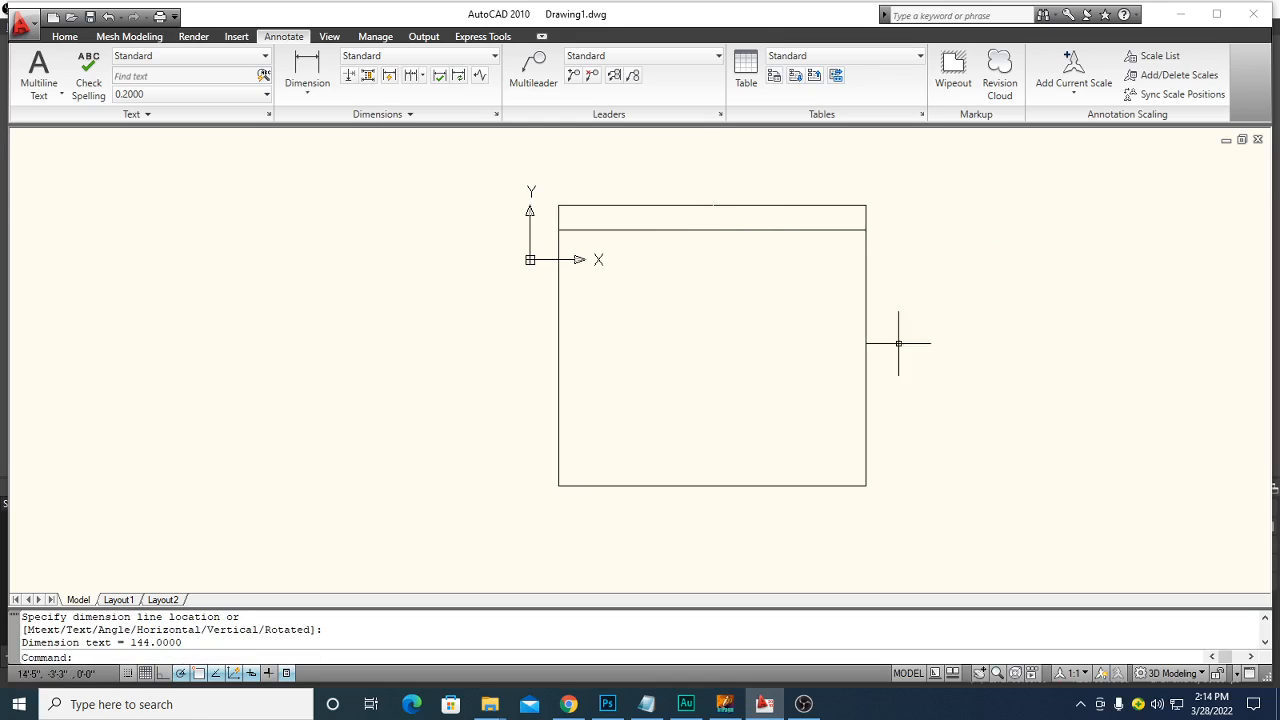
key("Escape")
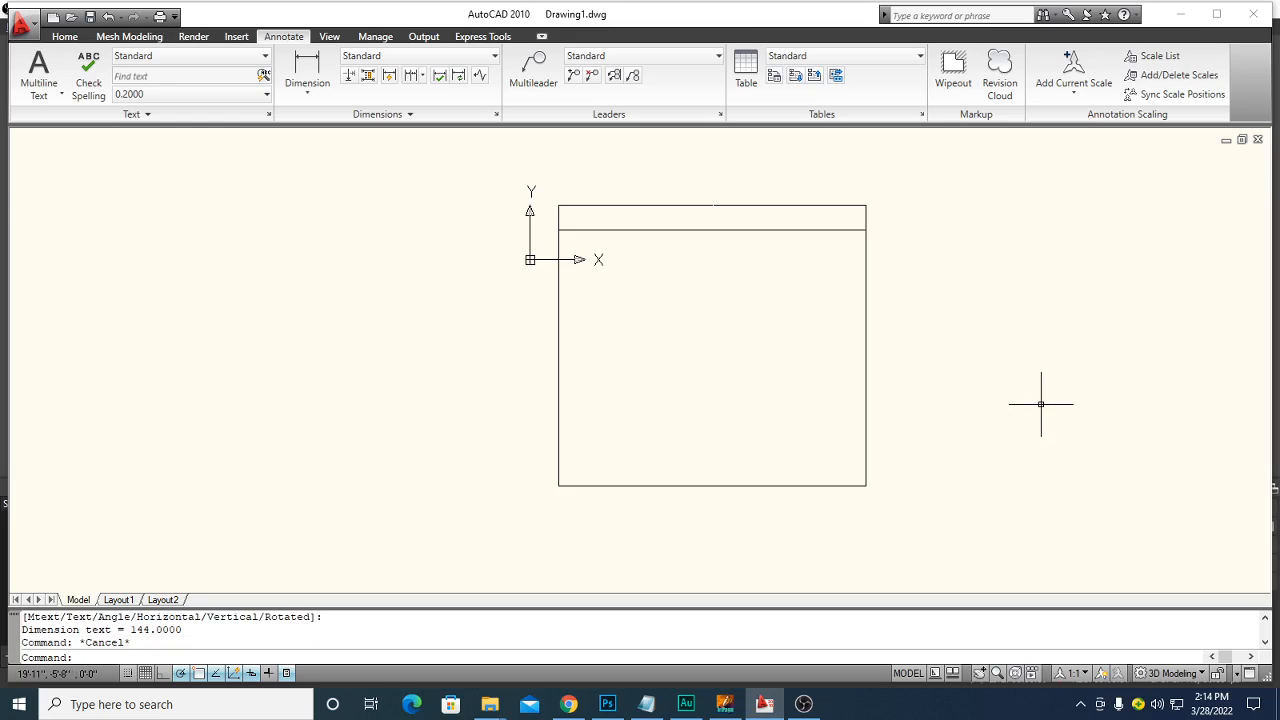
Set the Standard dimension style's text height to .5' (6") and make that style current
type("d")
key("Return")
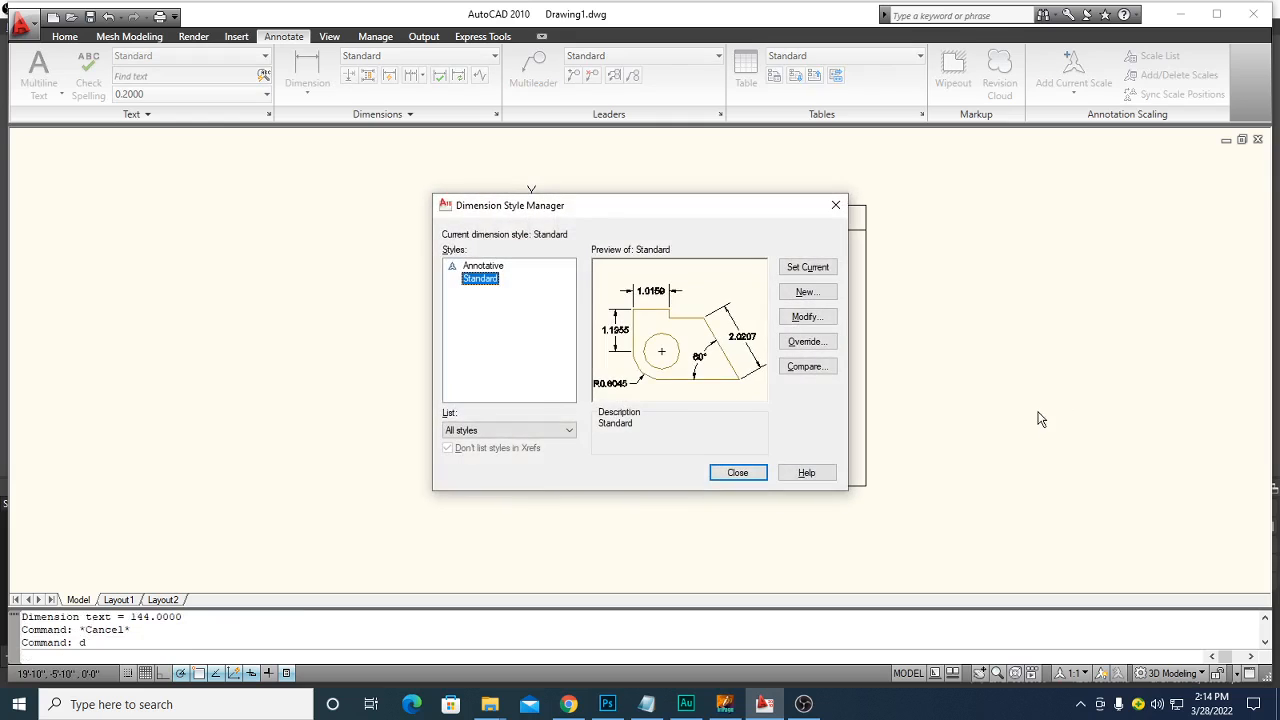
left_click_drag(616, 218, 958, 302)
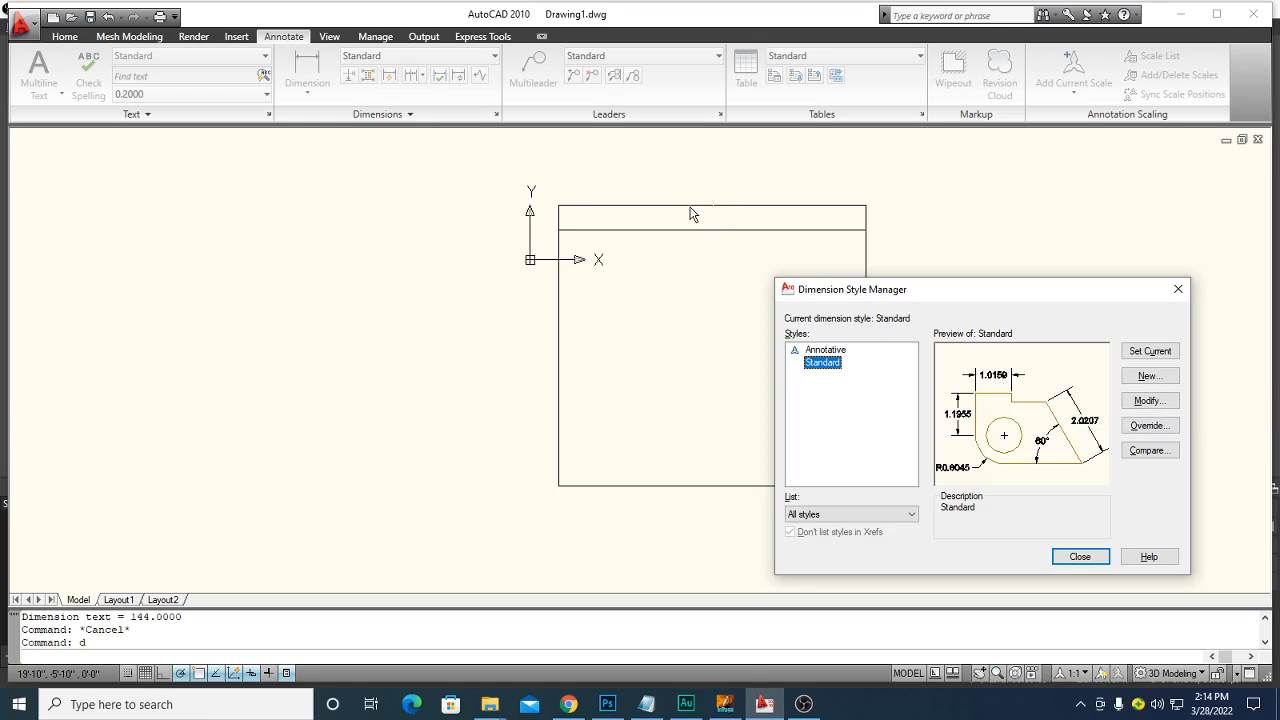
left_click(1148, 402)
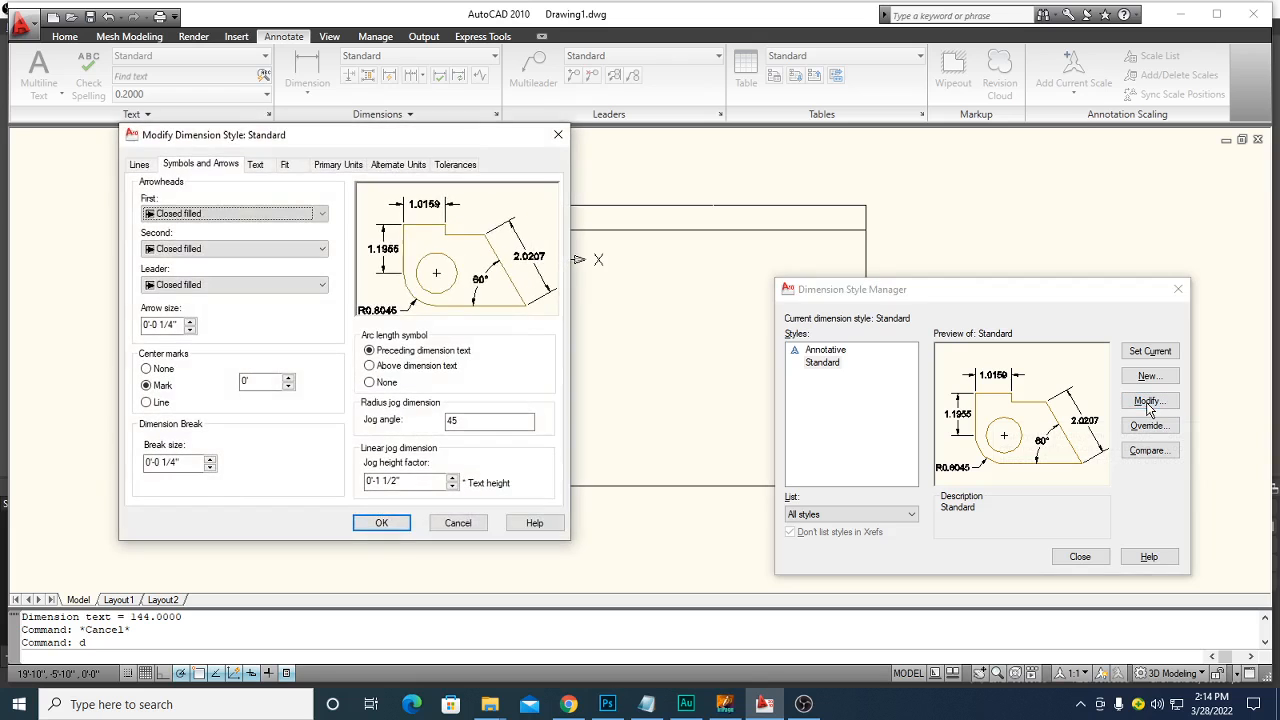
left_click_drag(436, 143, 536, 284)
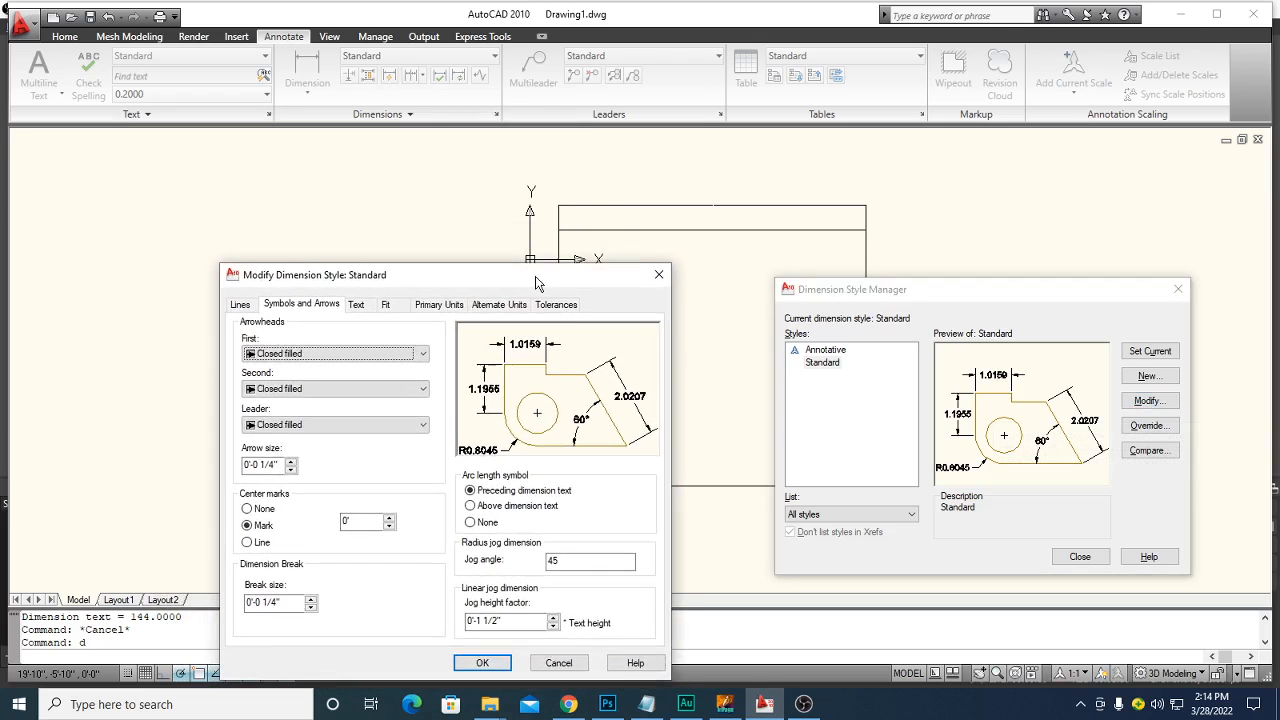
left_click(358, 308)
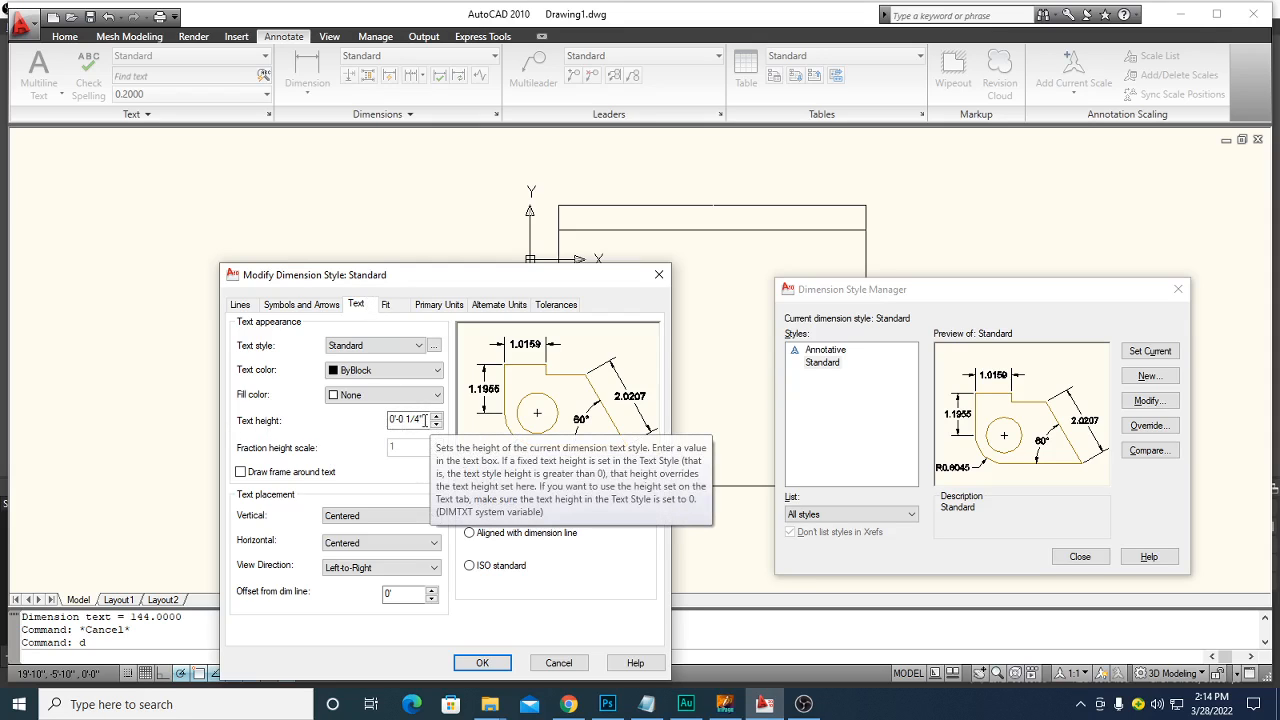
left_click_drag(424, 419, 377, 413)
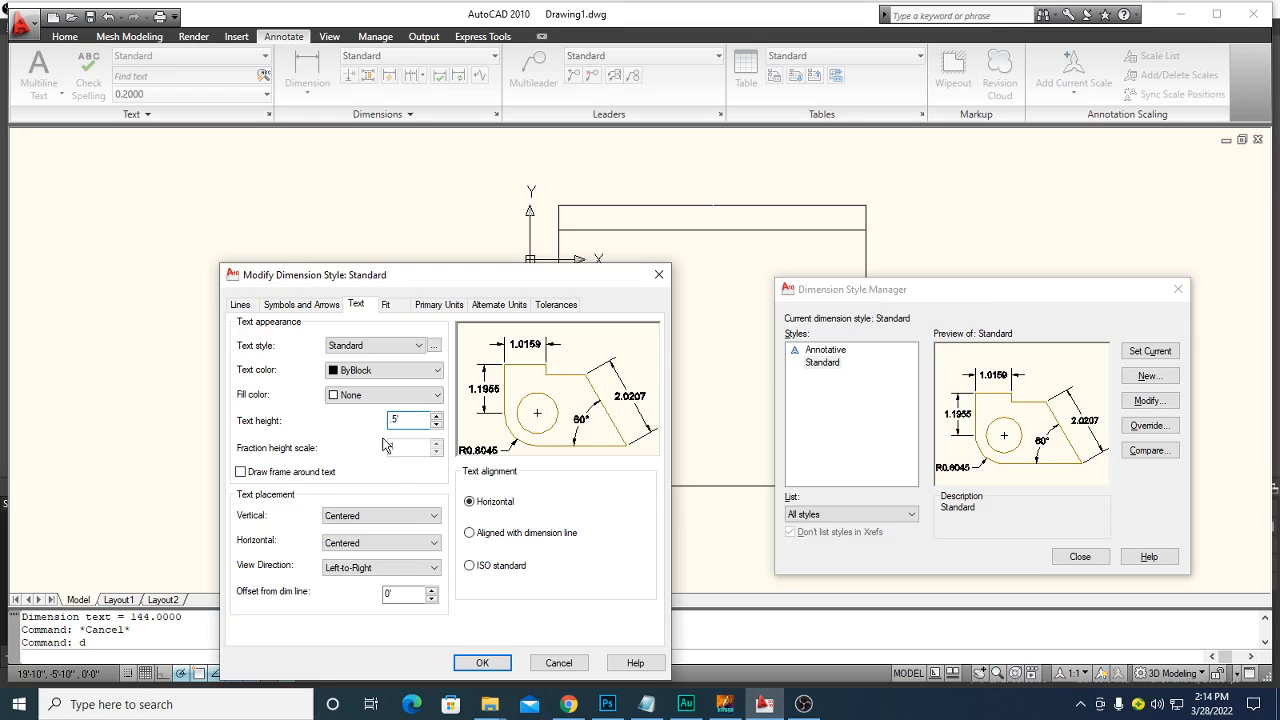
left_click(480, 663)
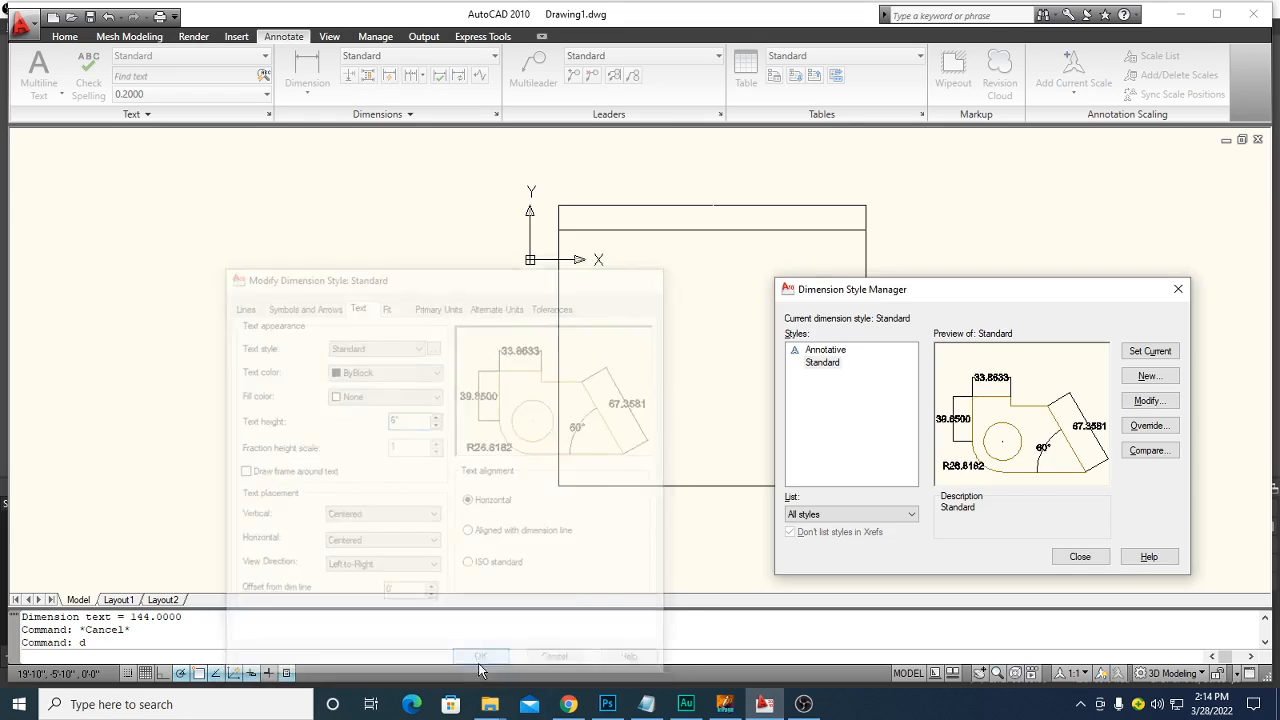
left_click(1146, 353)
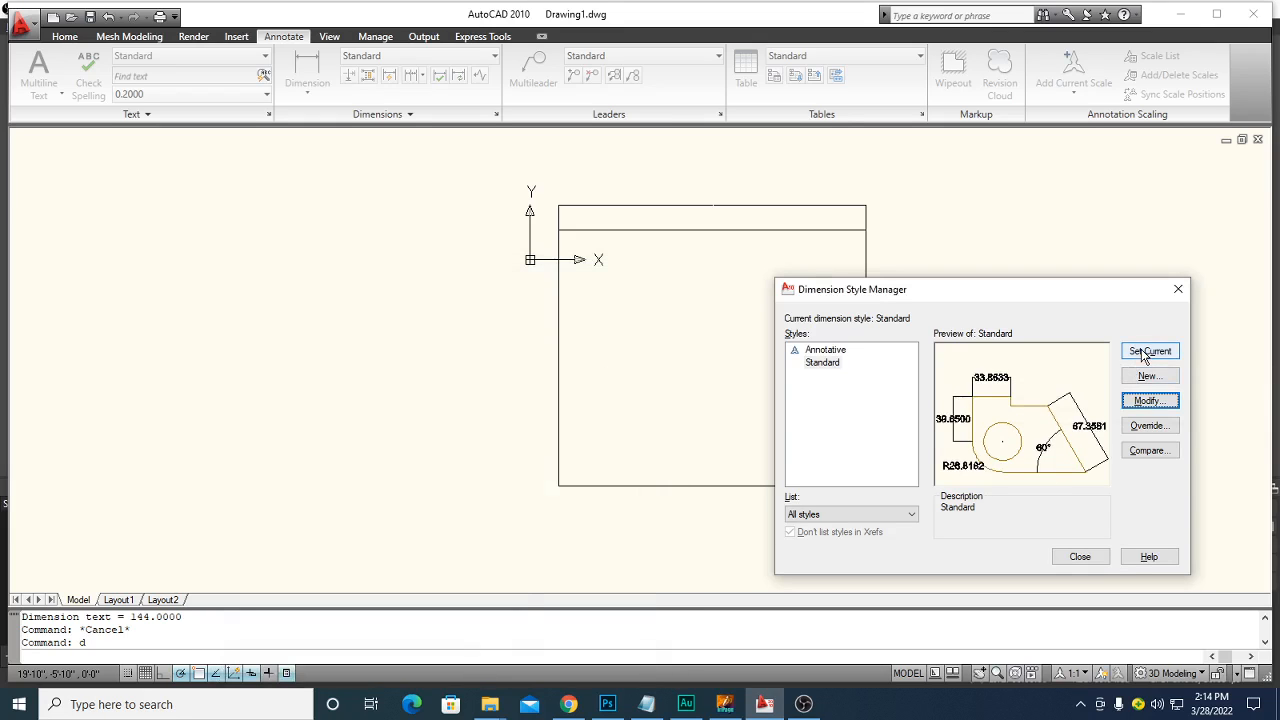
Close the Dimension Style Manager to apply the updated Standard style to the drawing
left_click(1081, 561)
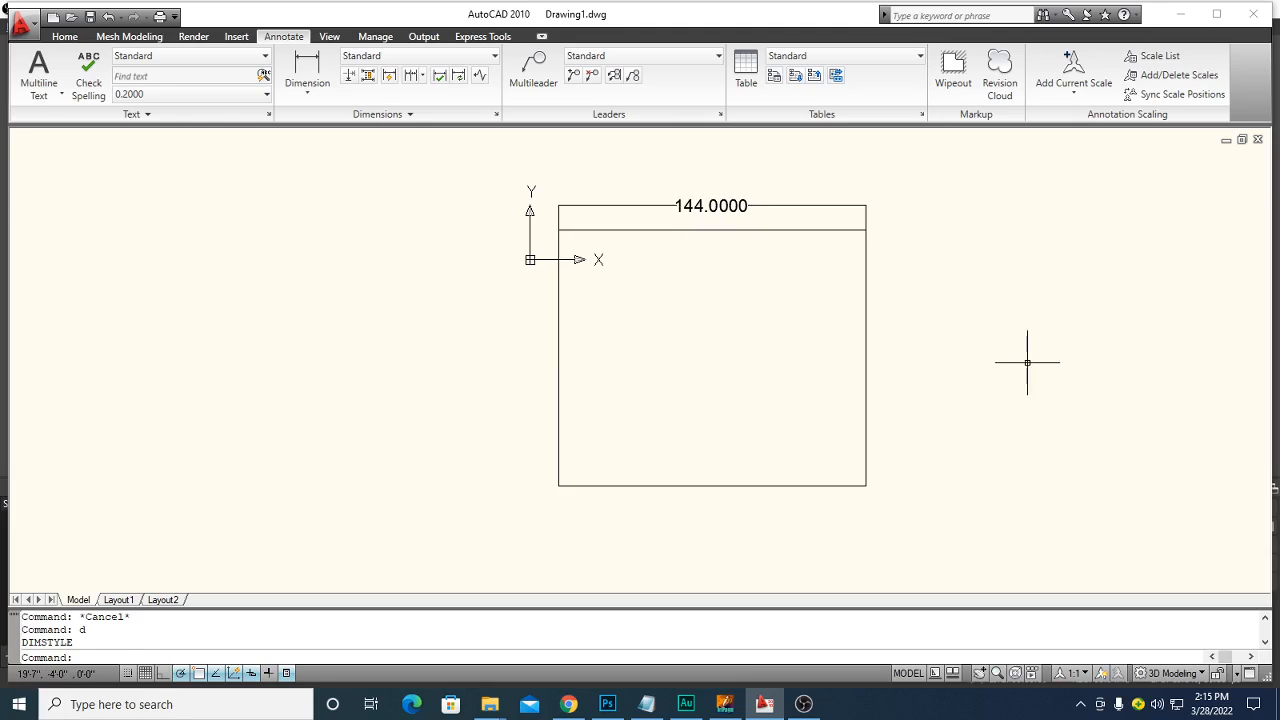
key("Escape")
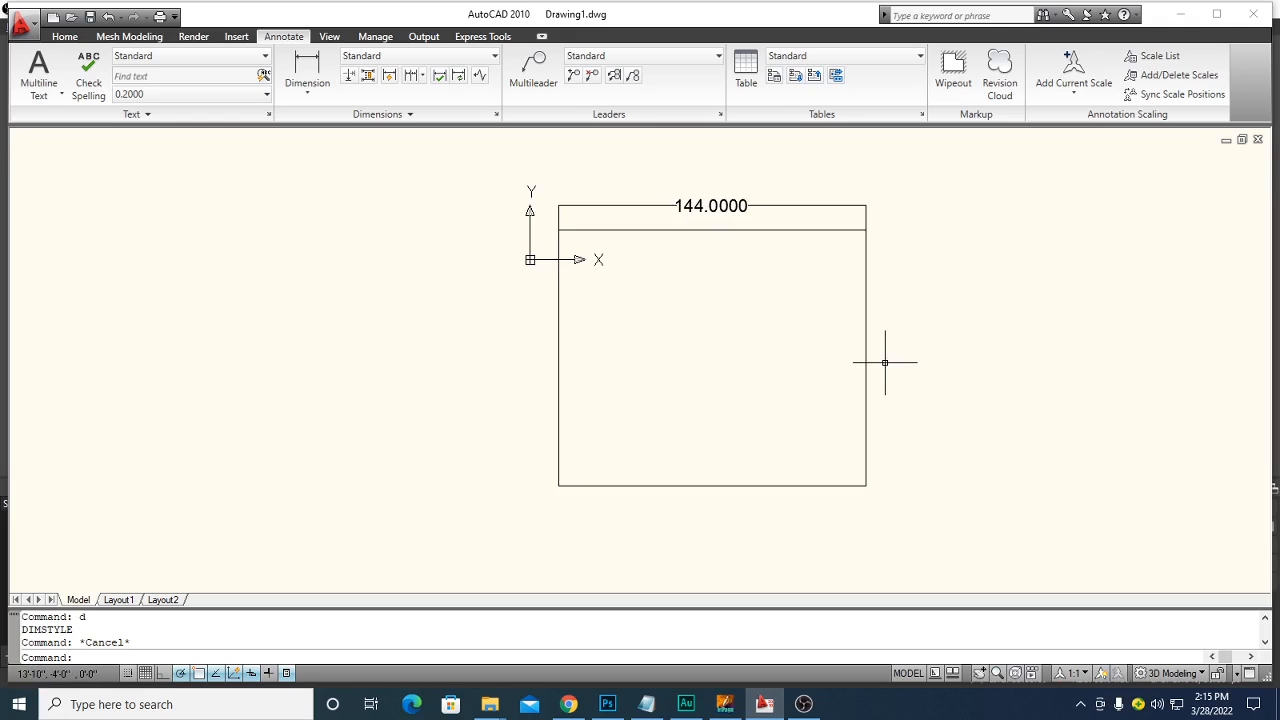
key("Escape")
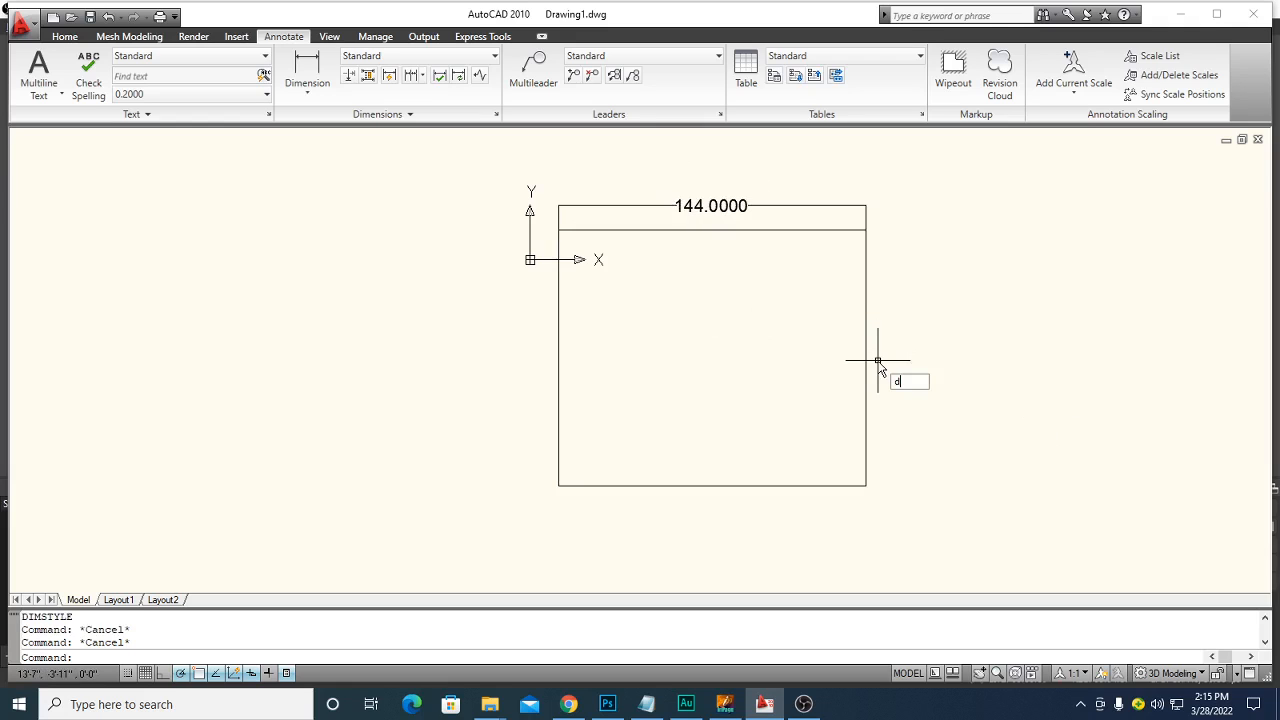
Modify the Standard dimension style so that its primary linear units use the Architectural format
type("d")
key("Return")
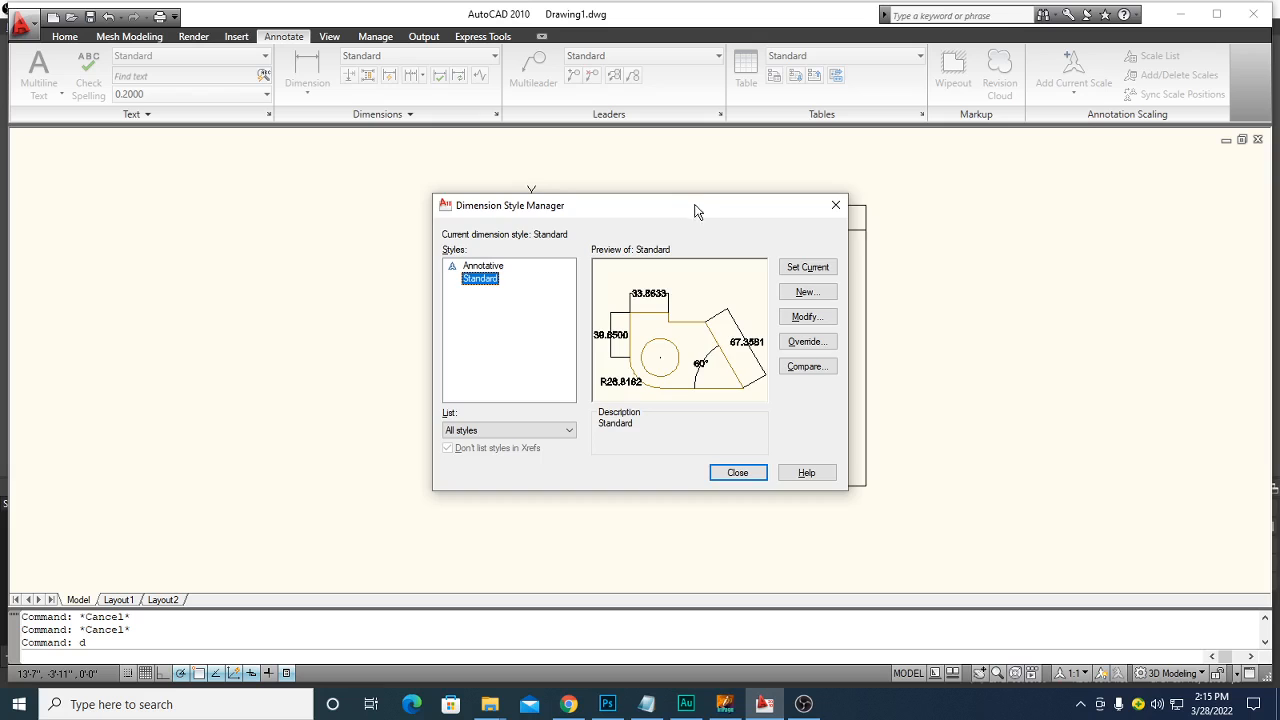
mouse_move(697, 212)
left_mouse_down()
mouse_move(1111, 274)
mouse_move(1091, 270)
left_mouse_up()
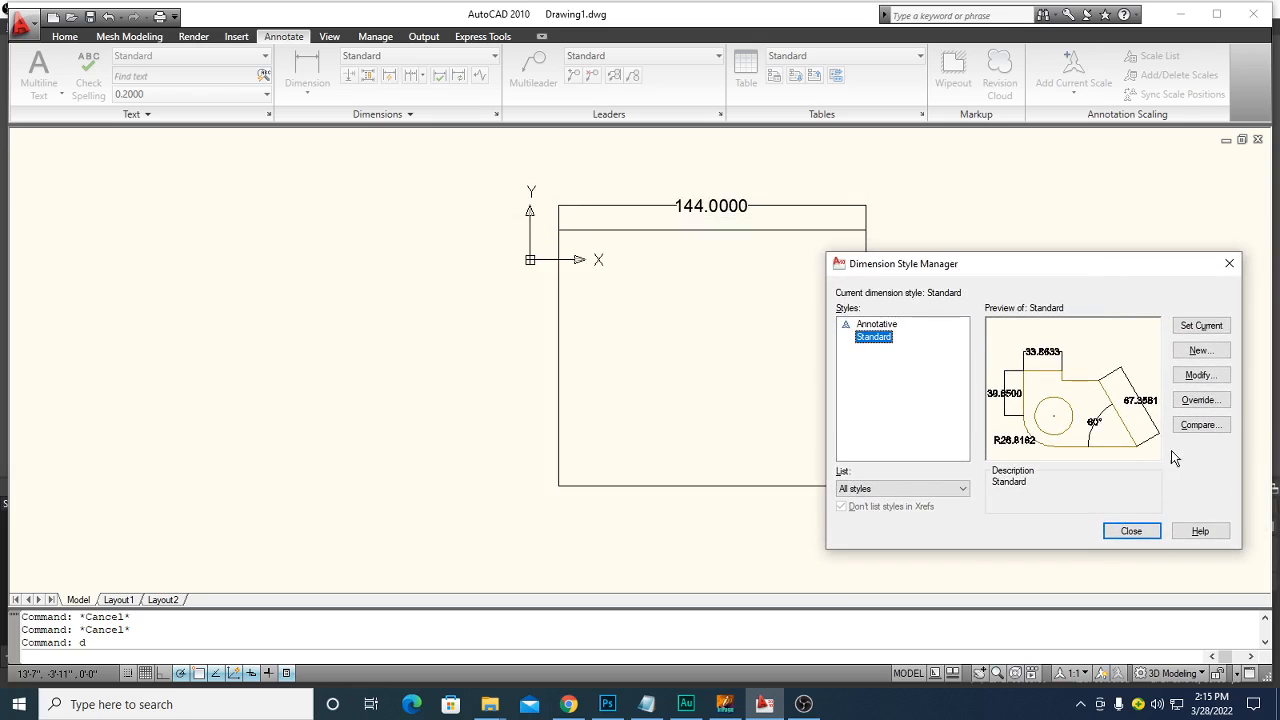
left_click(1197, 377)
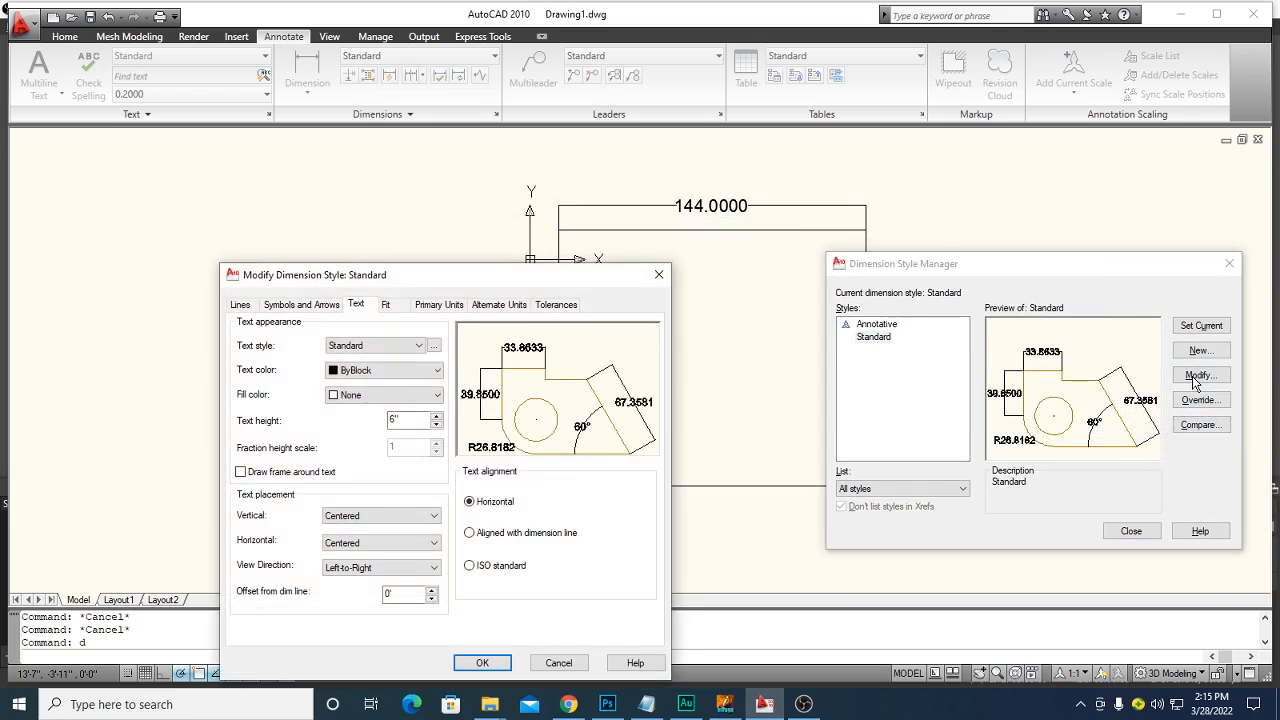
left_click_drag(408, 285, 472, 285)
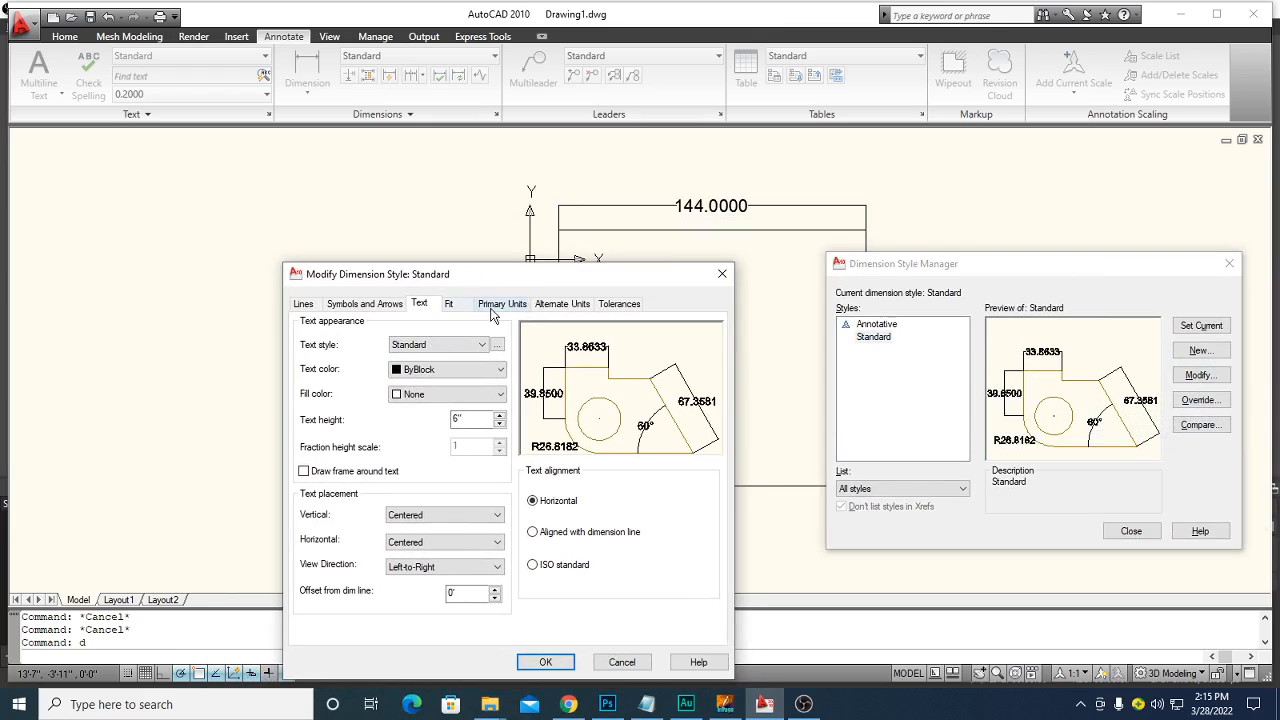
left_click(505, 305)
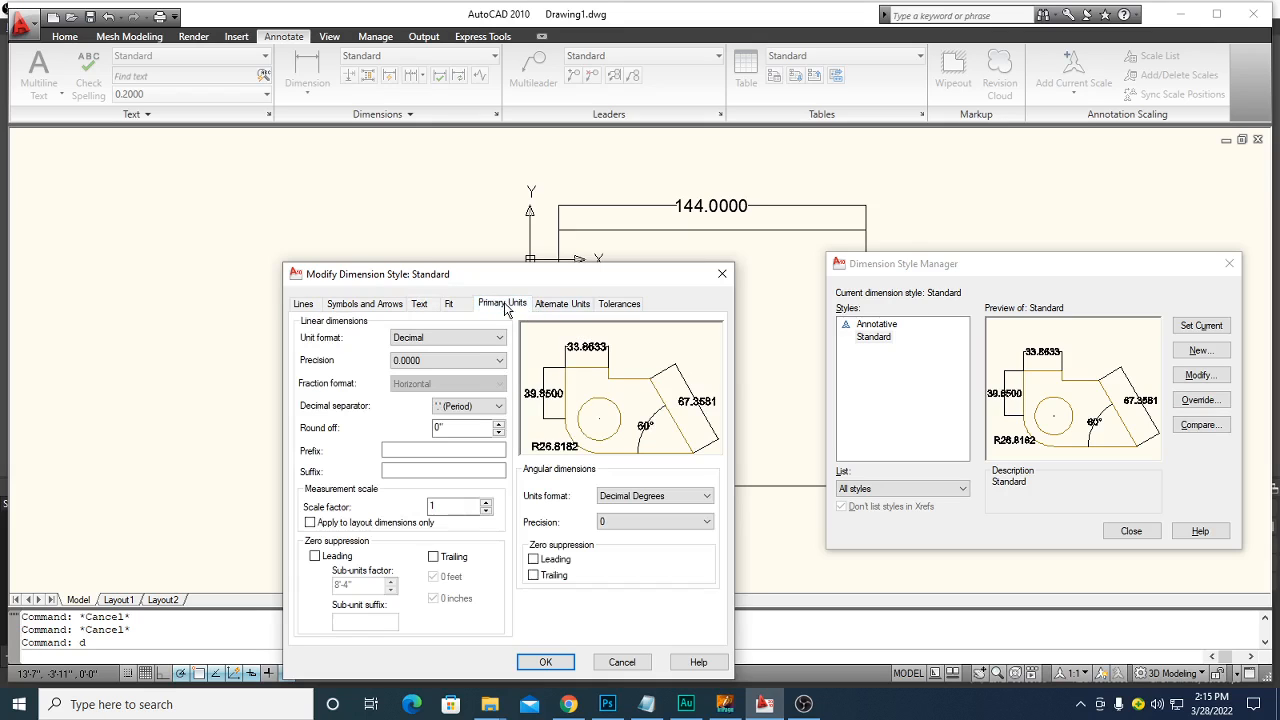
left_click(445, 338)
left_click(488, 340)
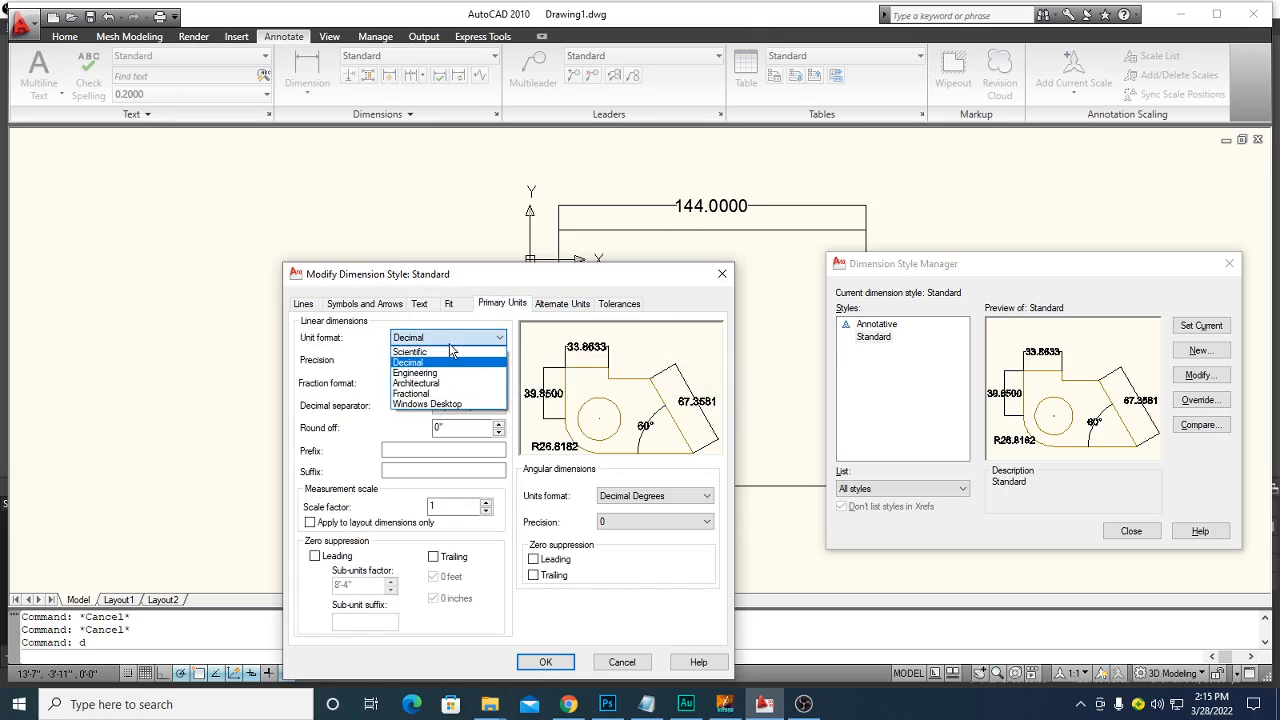
left_click(440, 385)
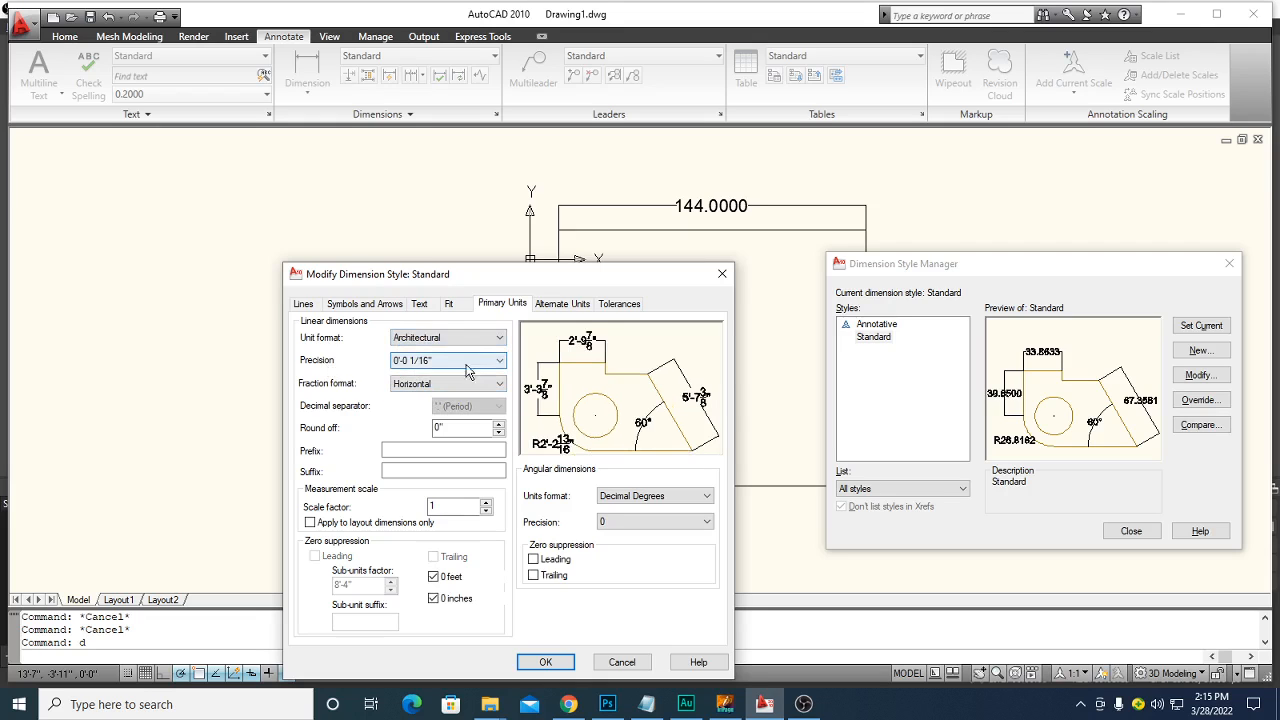
Set the Standard style's linear precision to 0'-0", make the style current and close the Dimension Style Manager
left_click(499, 361)
left_click(414, 375)
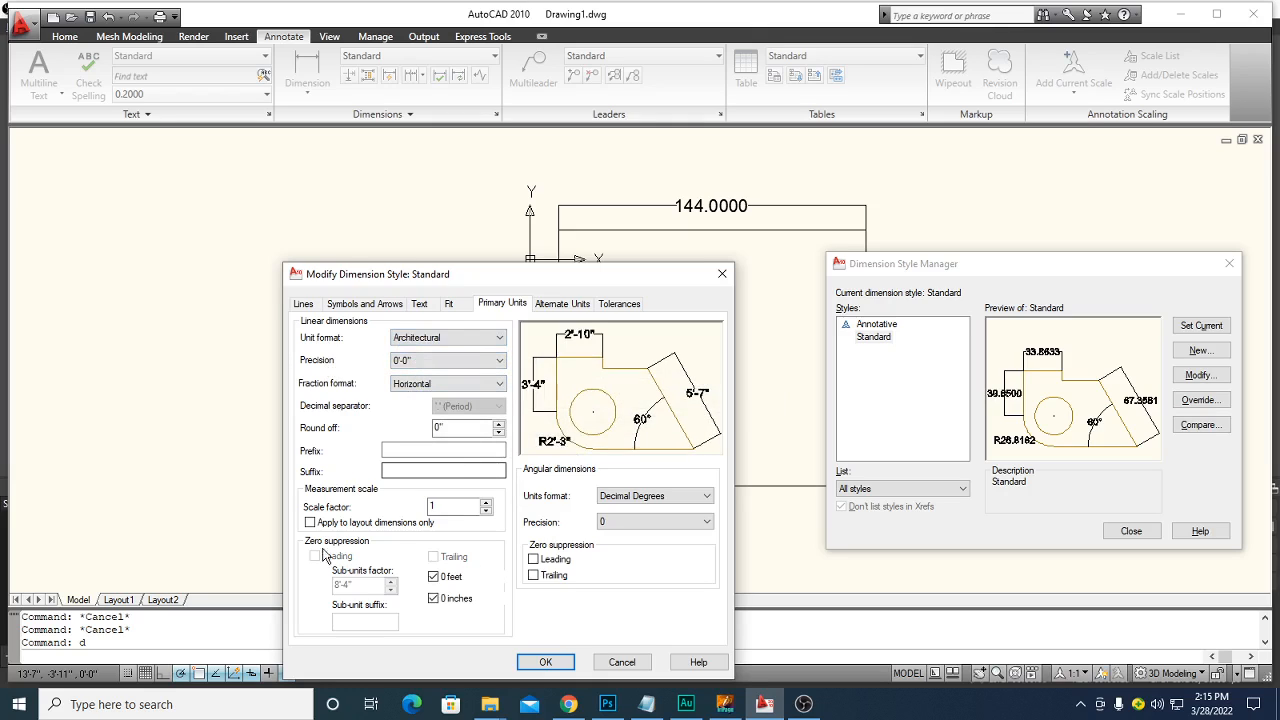
left_click(545, 661)
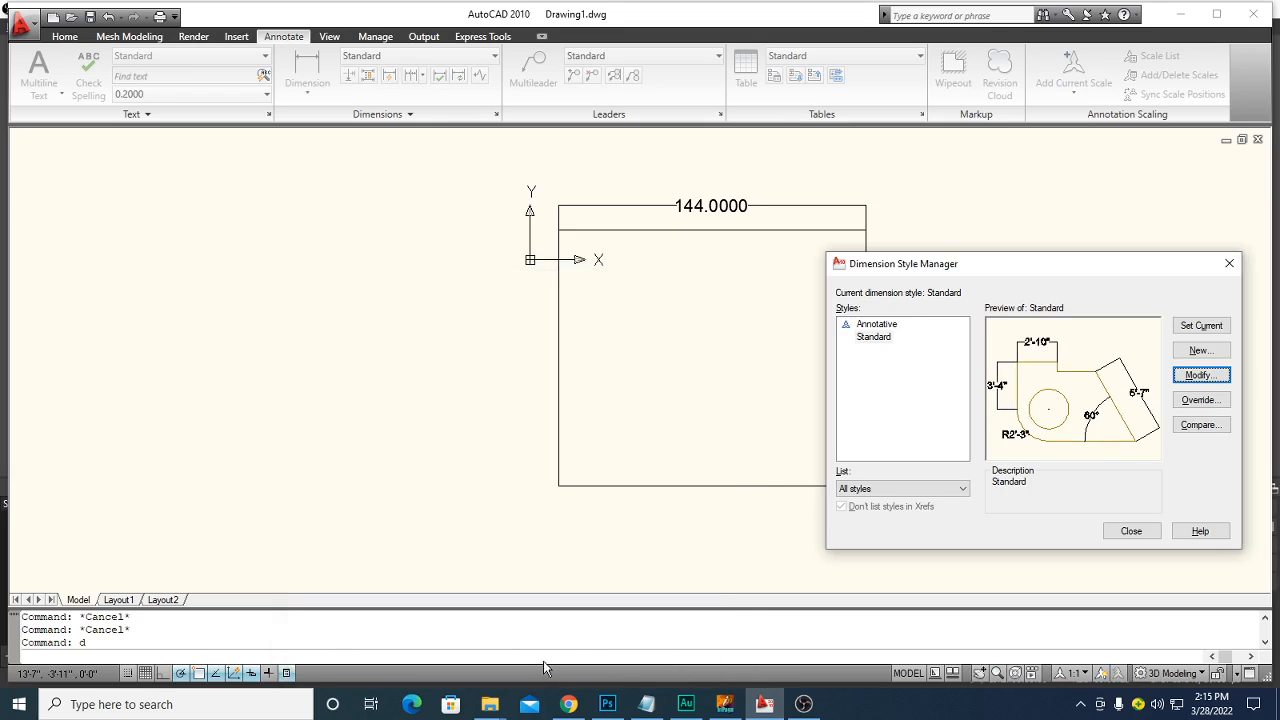
left_click(1197, 326)
left_click(1131, 530)
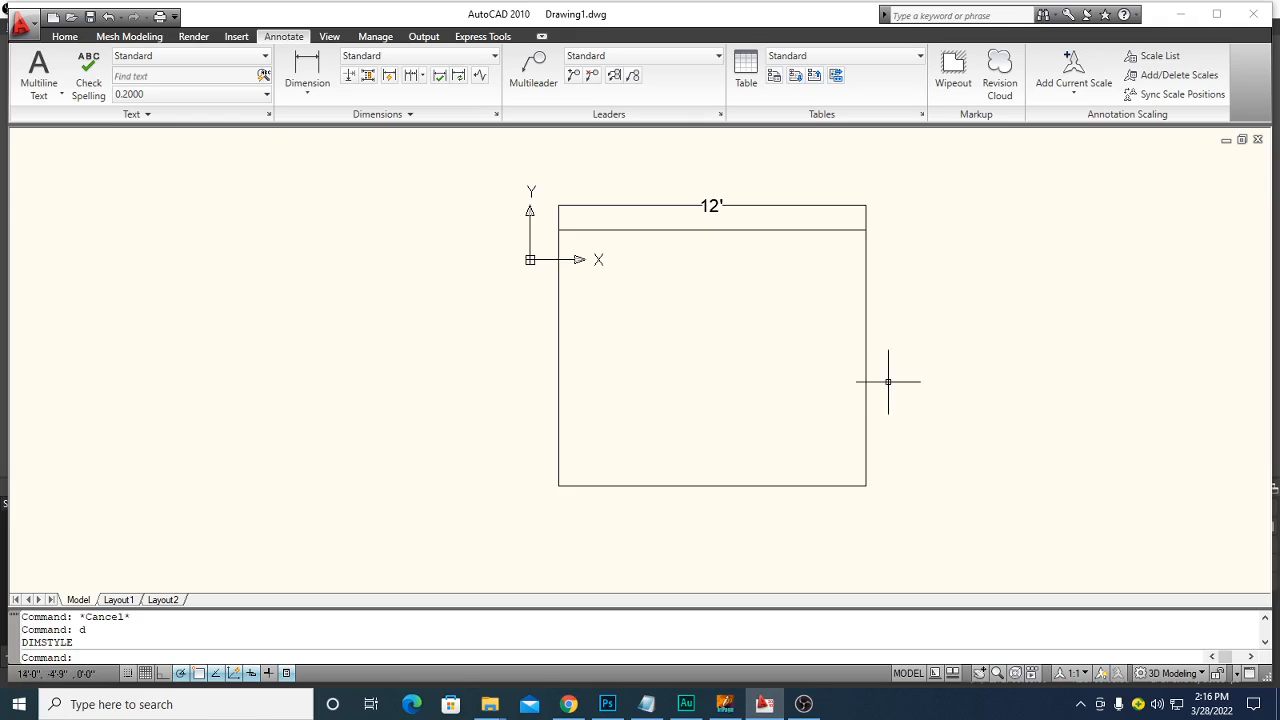
Add a linear dimension to the rectangle's right edge, with the dimension line placed just outside it
left_click(310, 75)
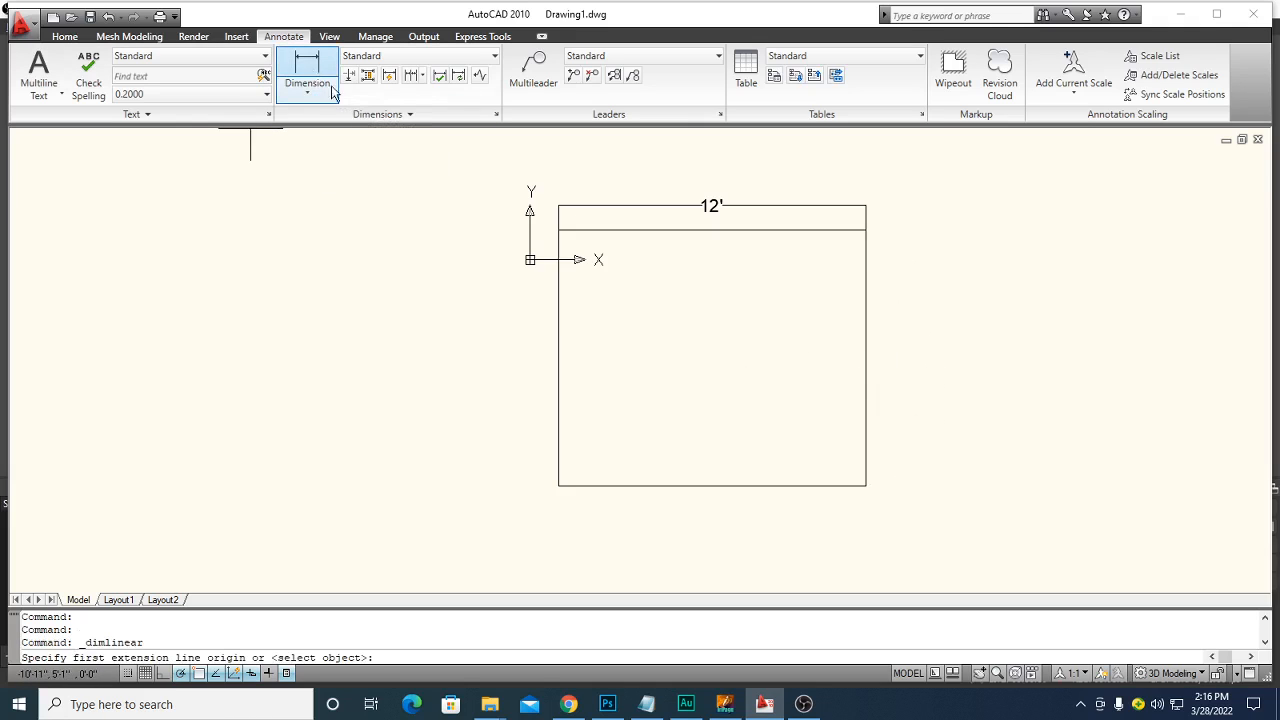
left_click(866, 230)
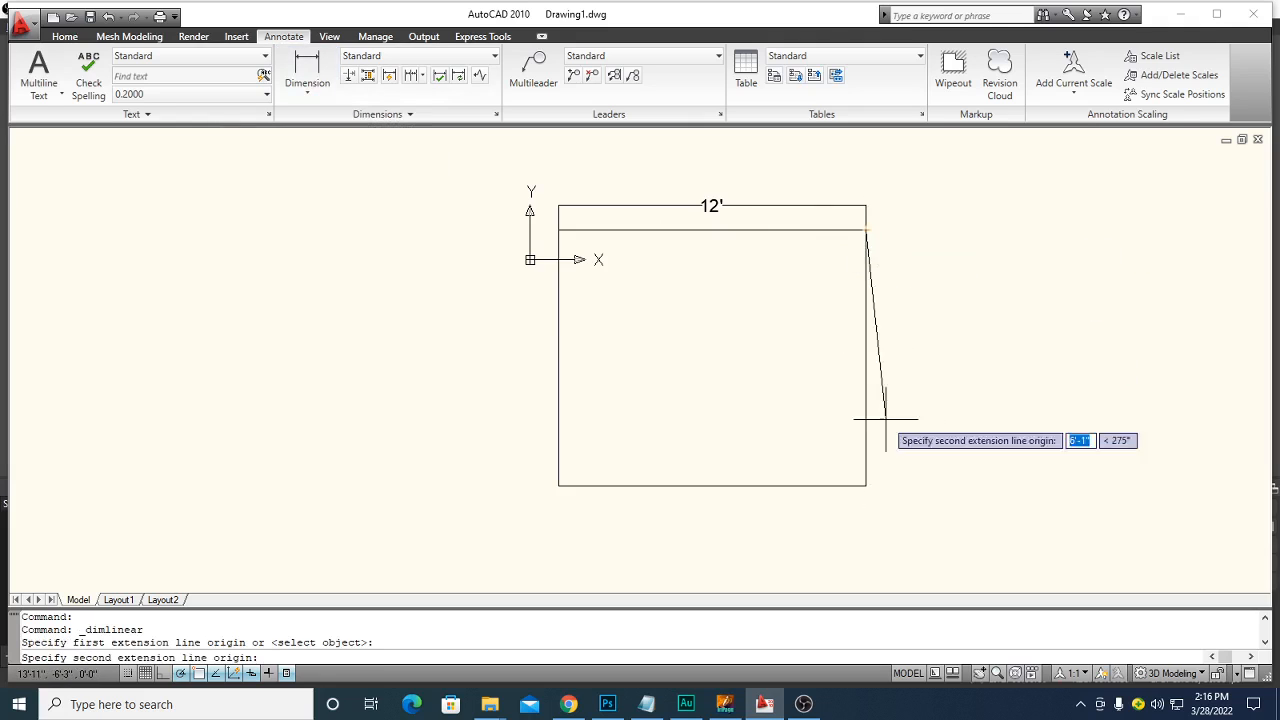
left_click(866, 486)
left_click(895, 481)
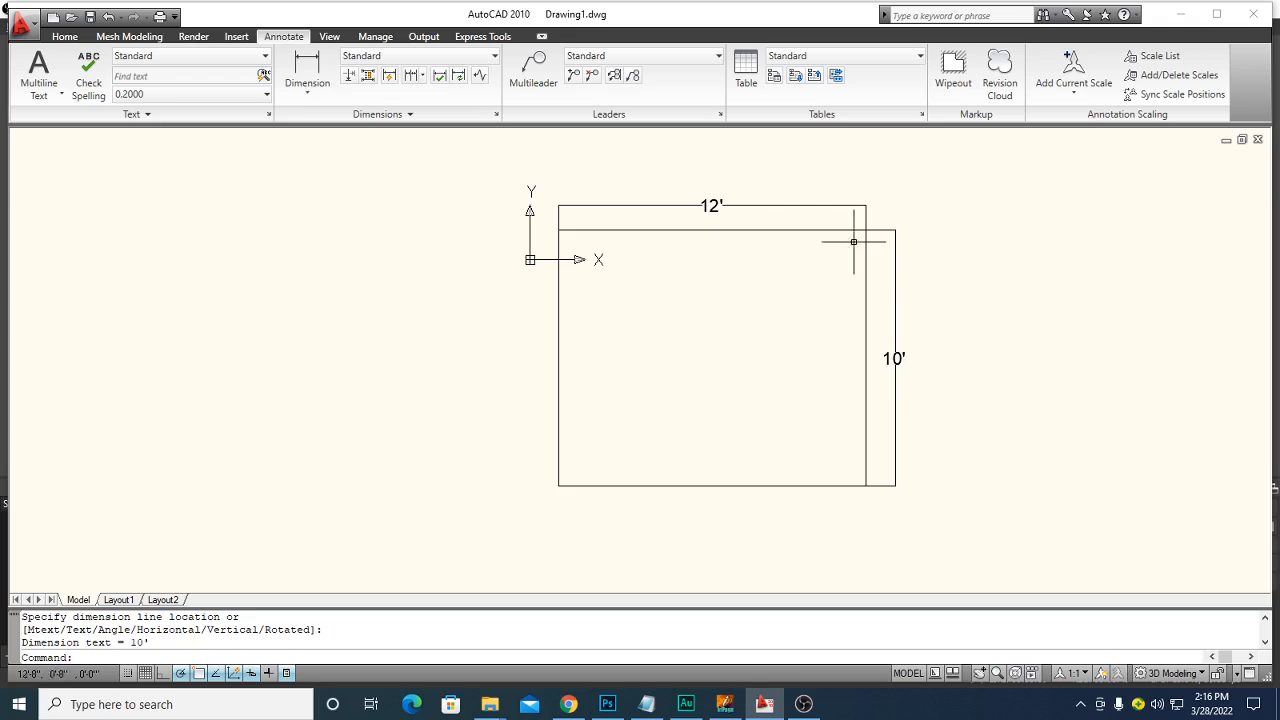
Add an aligned dimension from the rectangle's upper-right corner to its lower-left corner, with the dimension line slightly above the diagonal
left_click(305, 70)
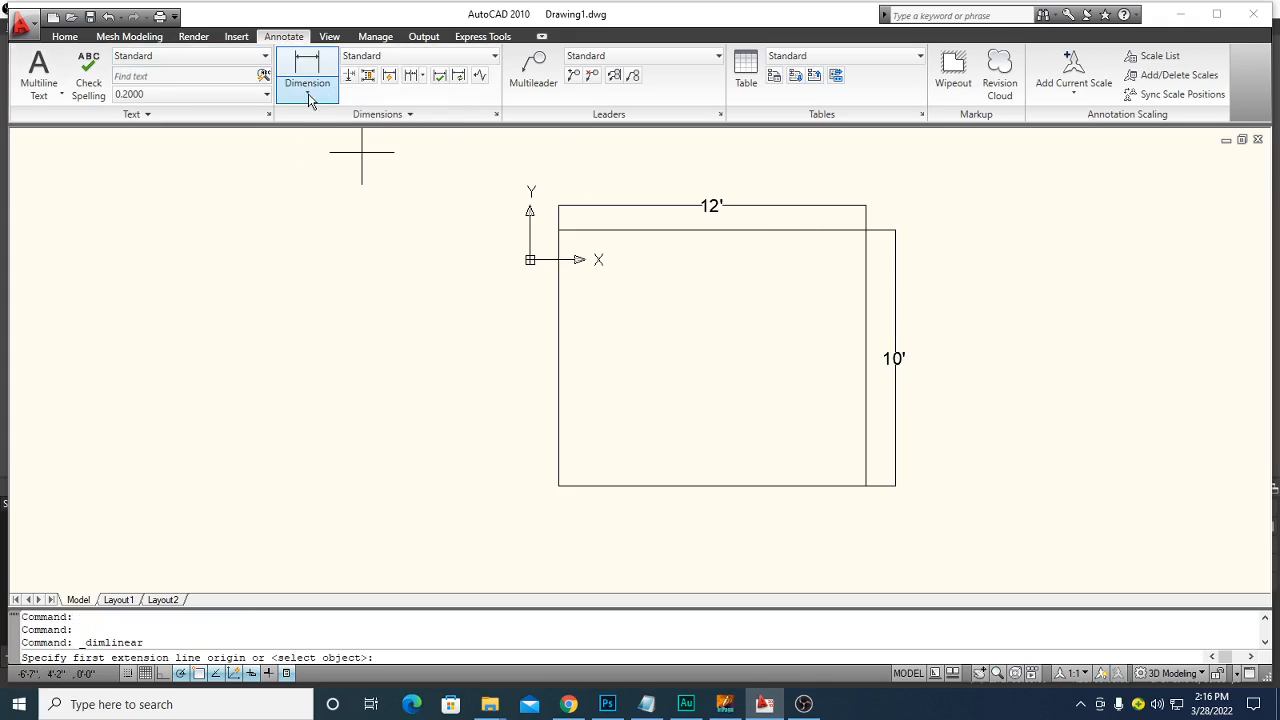
left_click(309, 100)
left_click(316, 151)
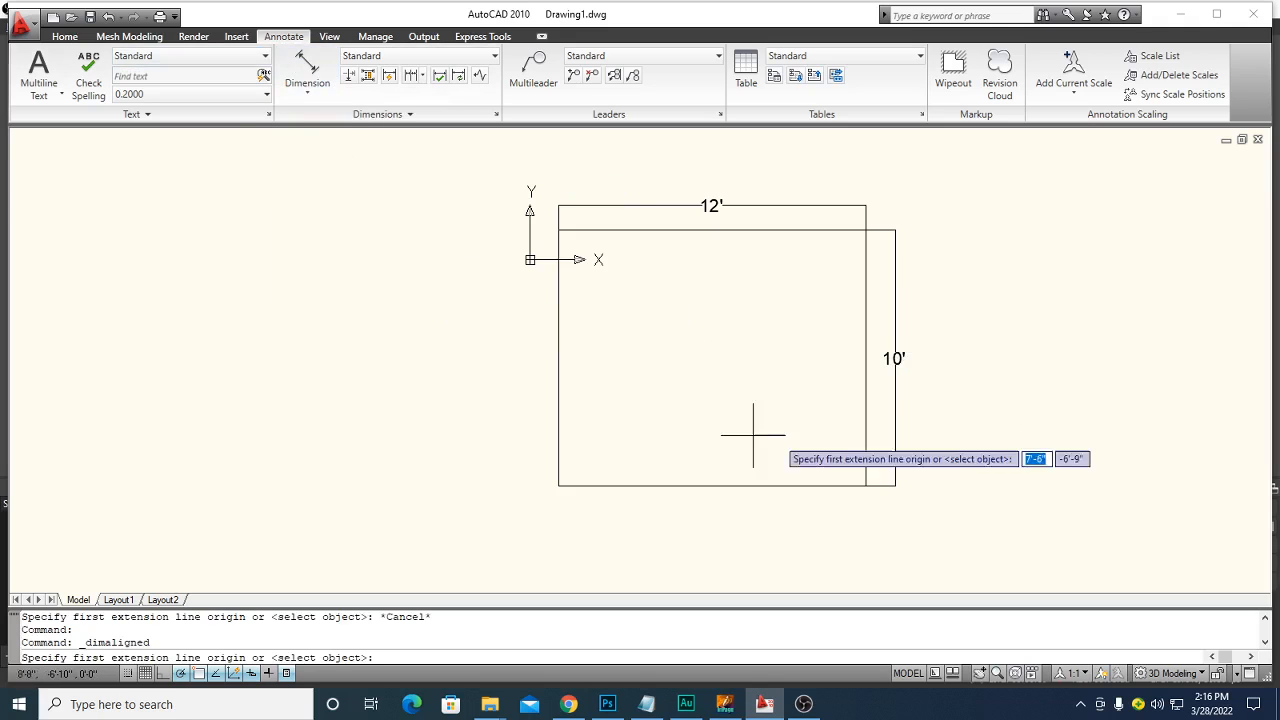
left_click(866, 231)
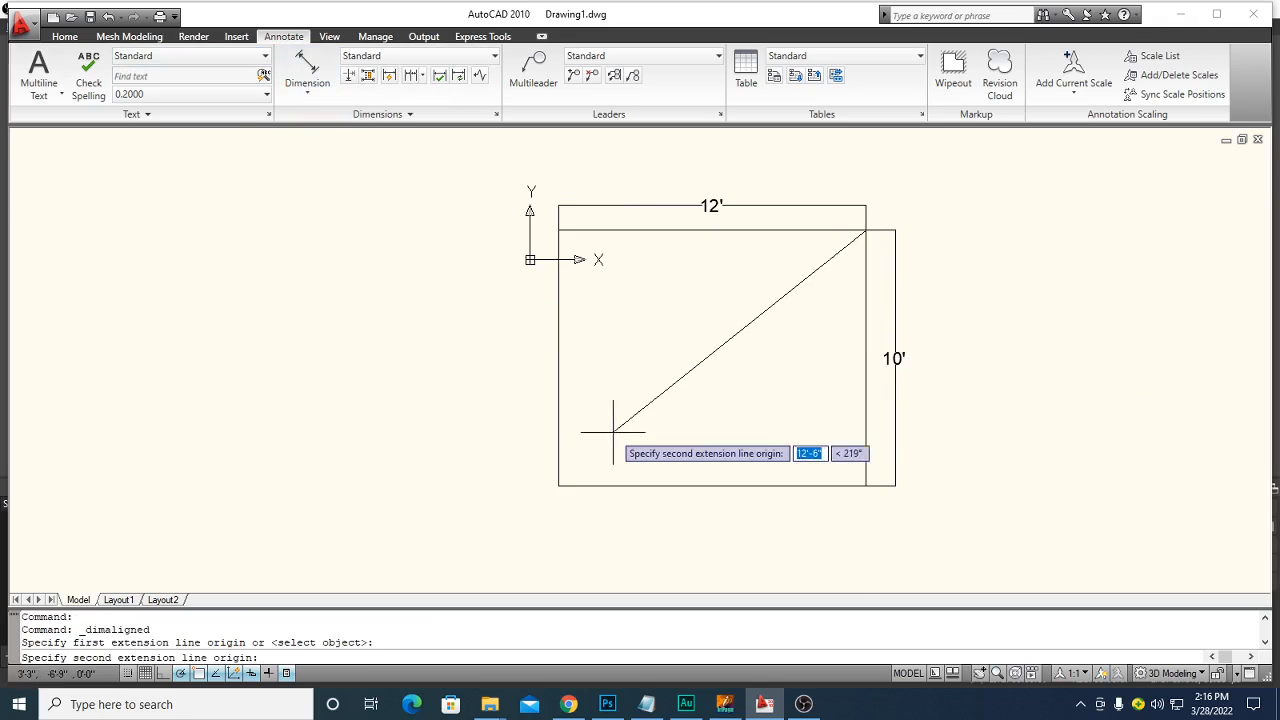
left_click(558, 485)
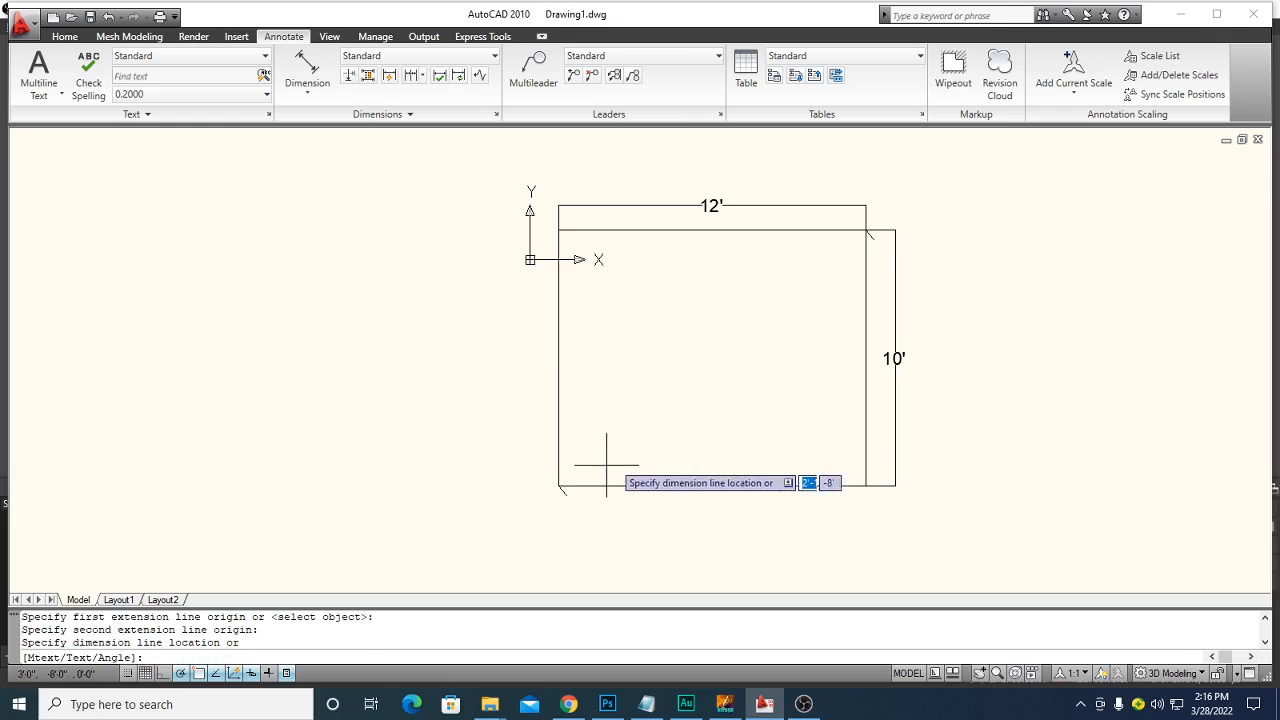
left_click(652, 371)
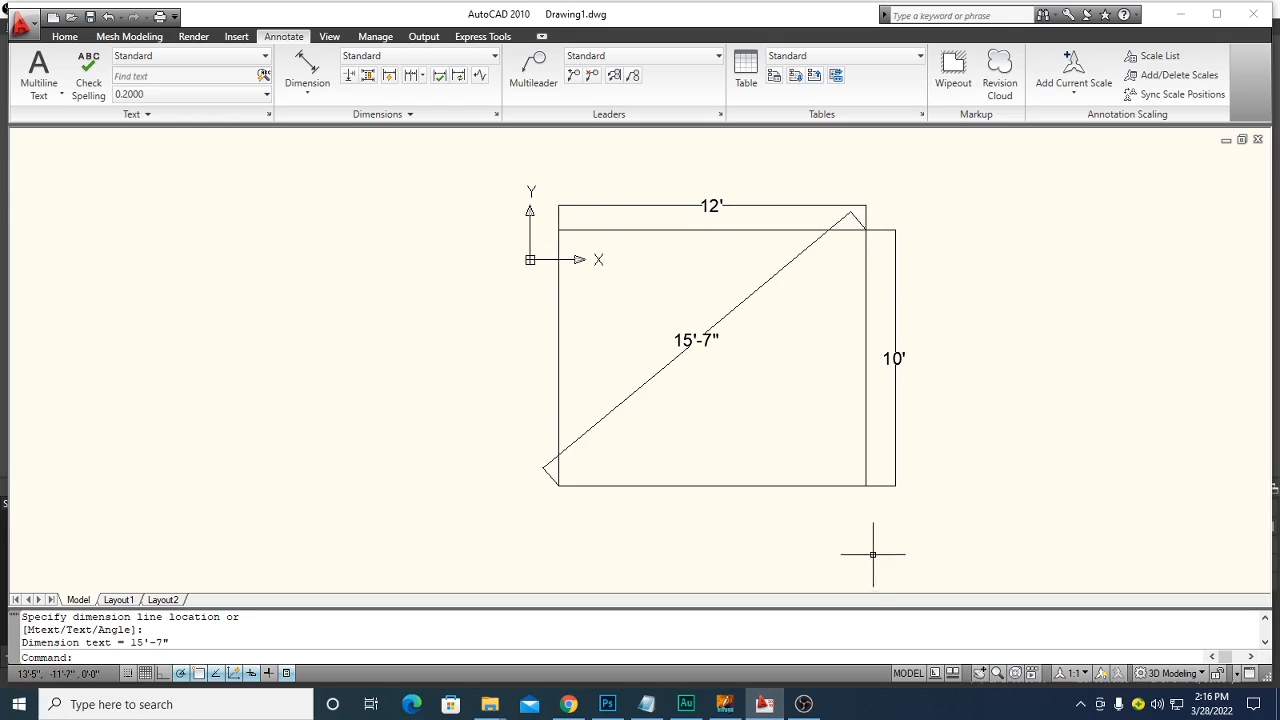
Delete the rectangle together with its three dimensions
left_click(1006, 194)
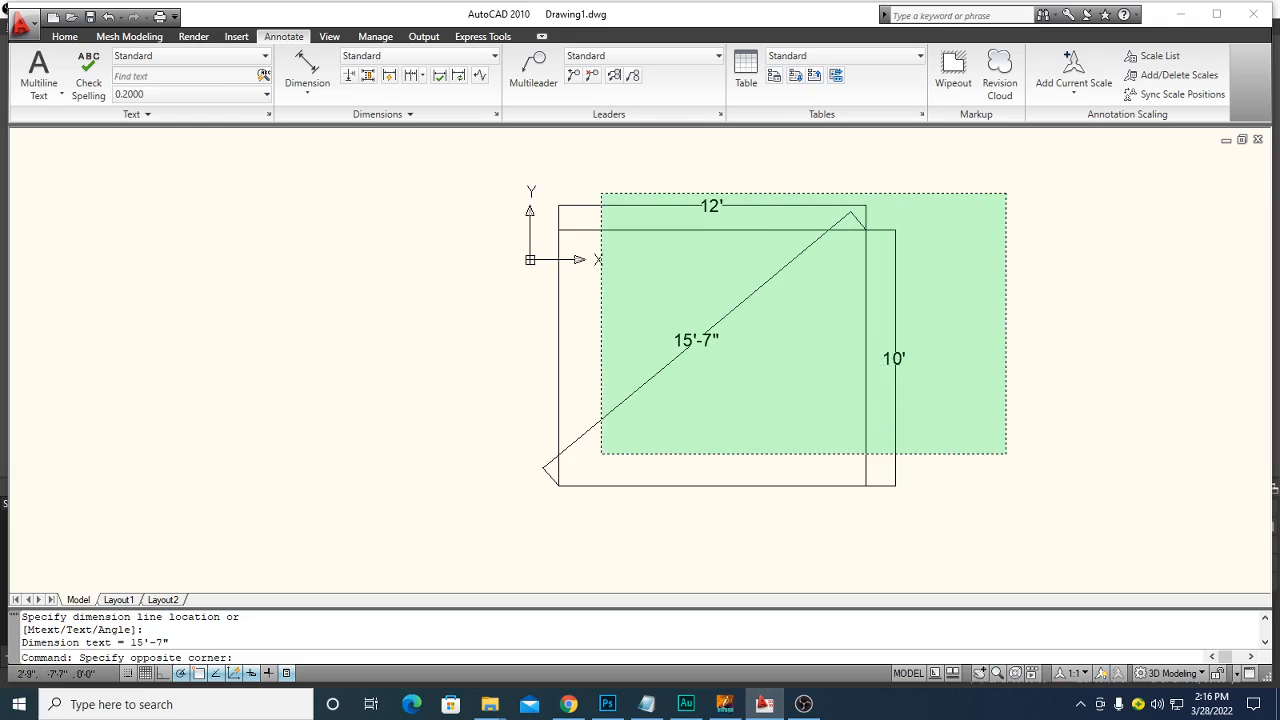
left_click(603, 450)
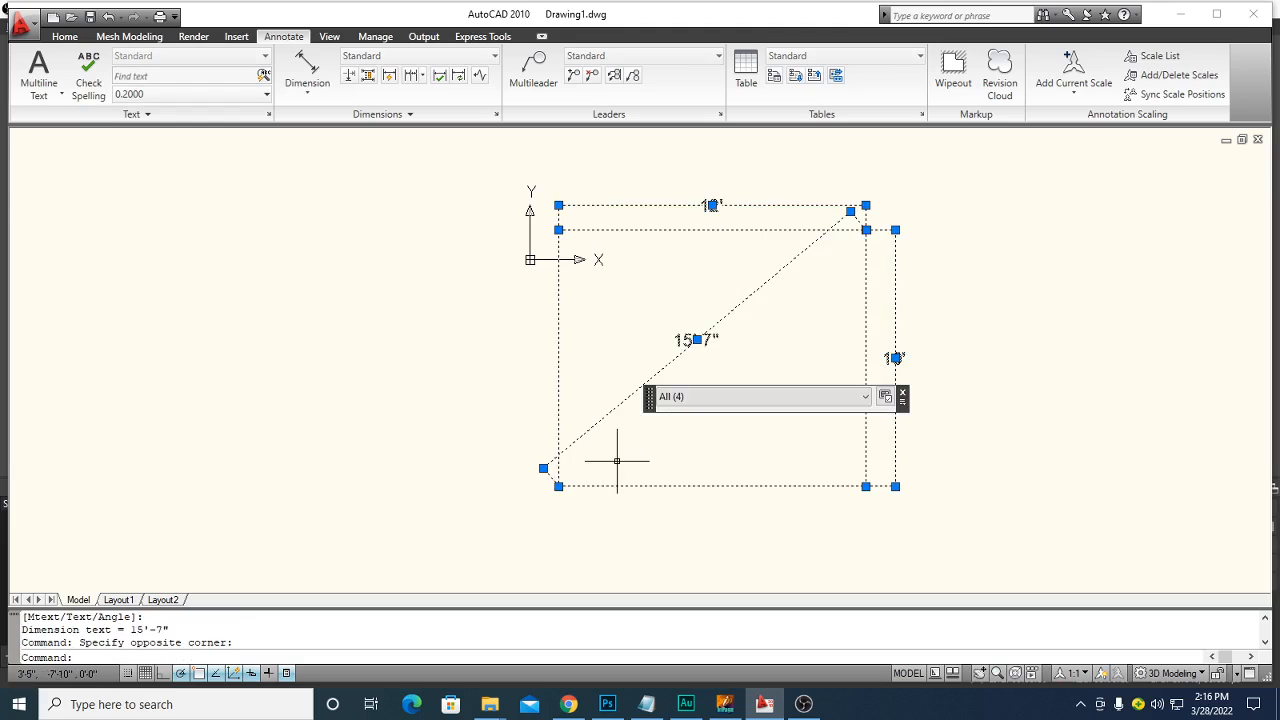
key("Delete")
Draw a rectangle 60' wide and 50' high, extending downward from a freely placed upper-left corner
mouse_move(849, 357)
middle_mouse_down()
mouse_move(613, 444)
mouse_move(427, 548)
middle_mouse_up()
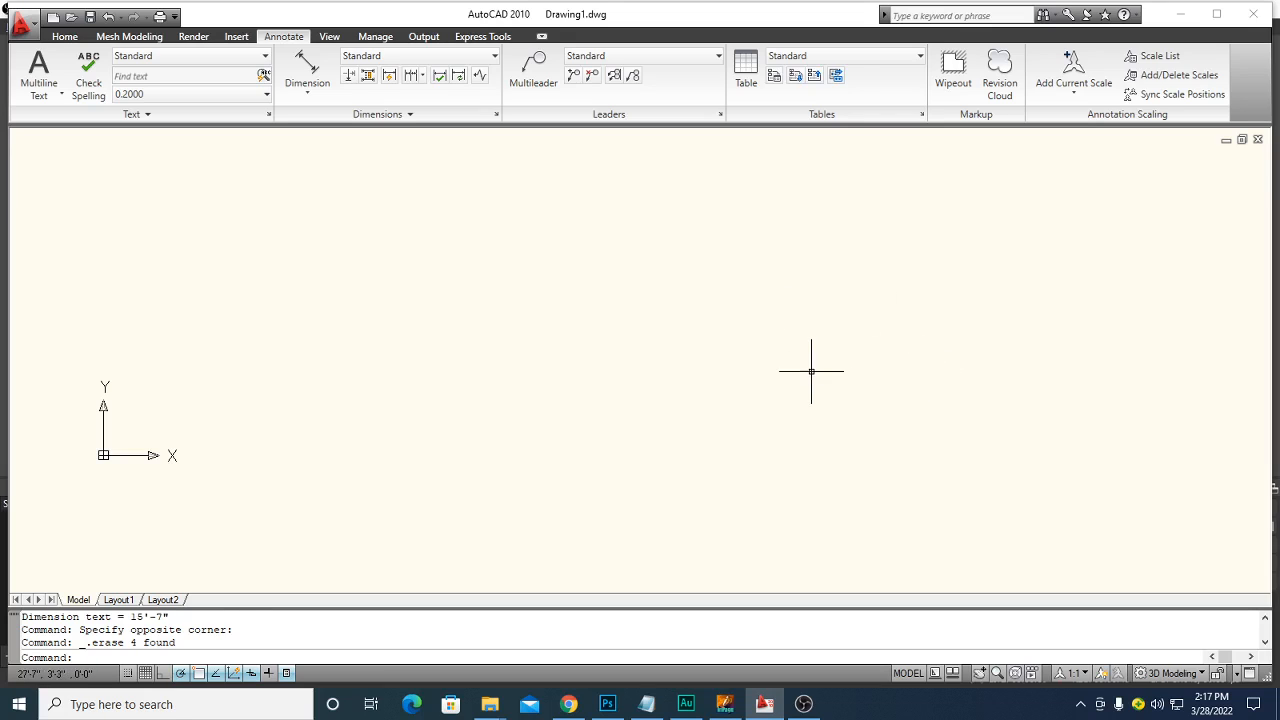
key("Escape")
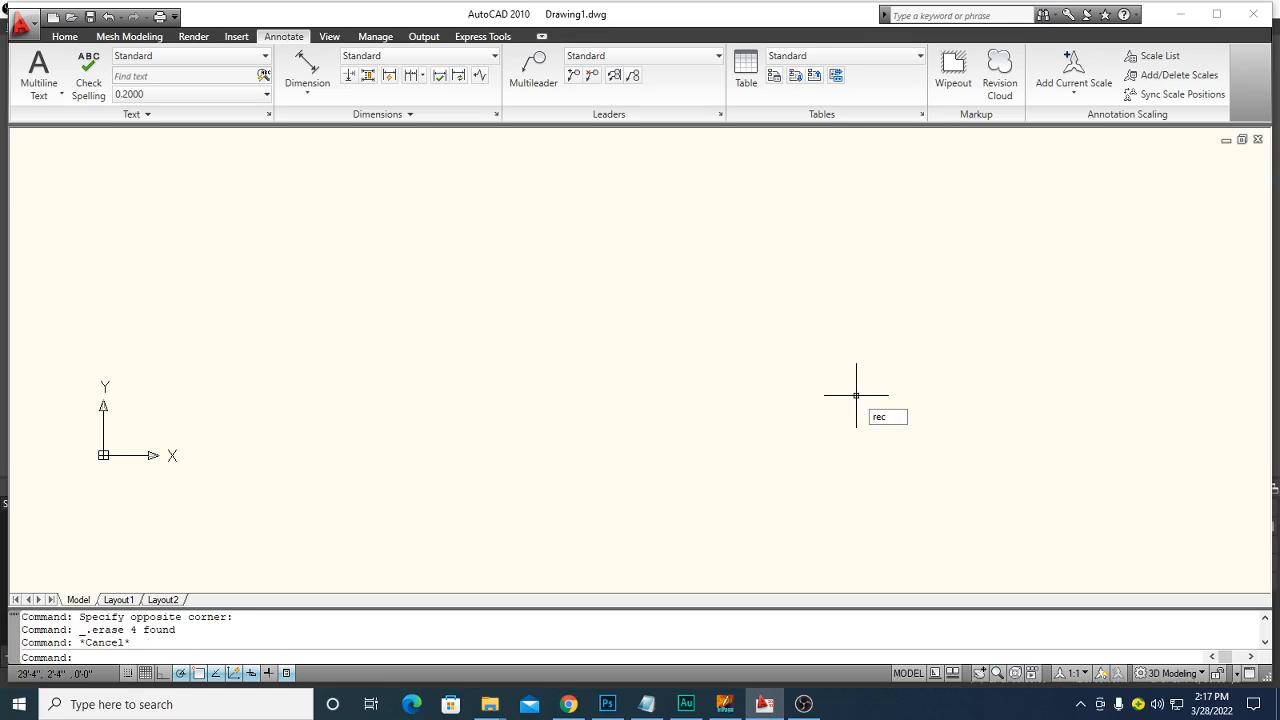
type("rec")
key("Return")
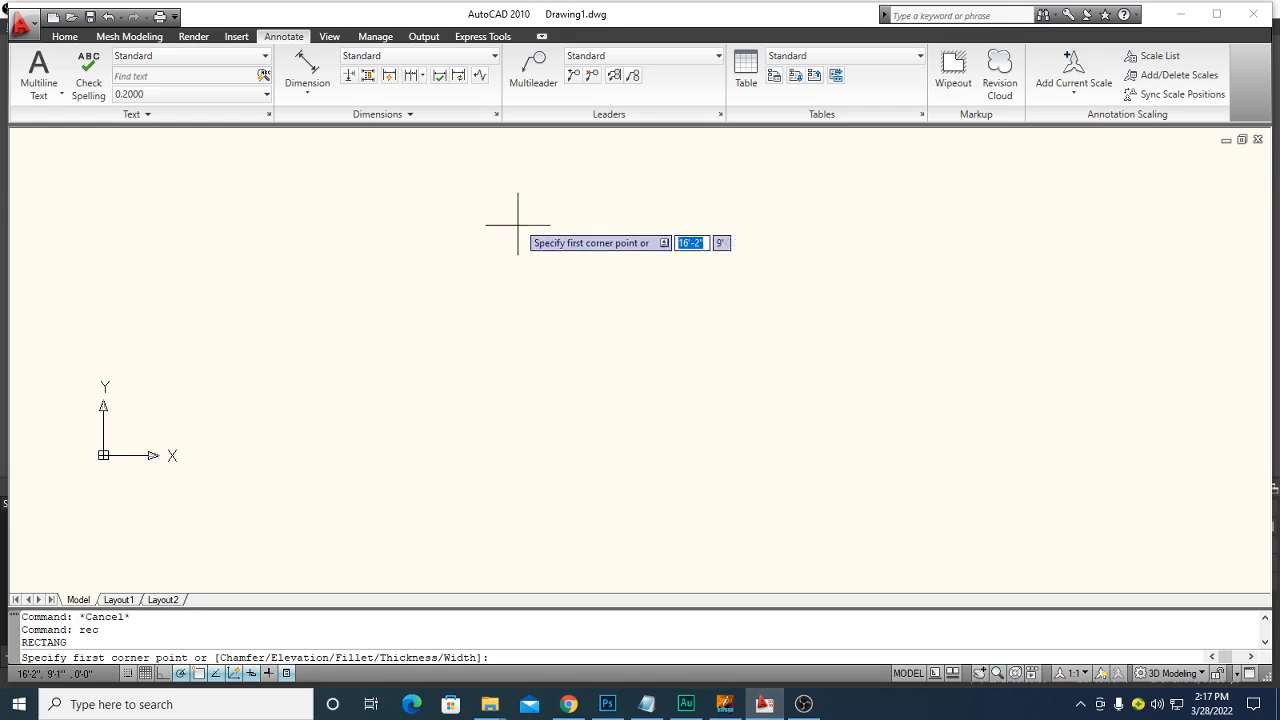
left_click(474, 180)
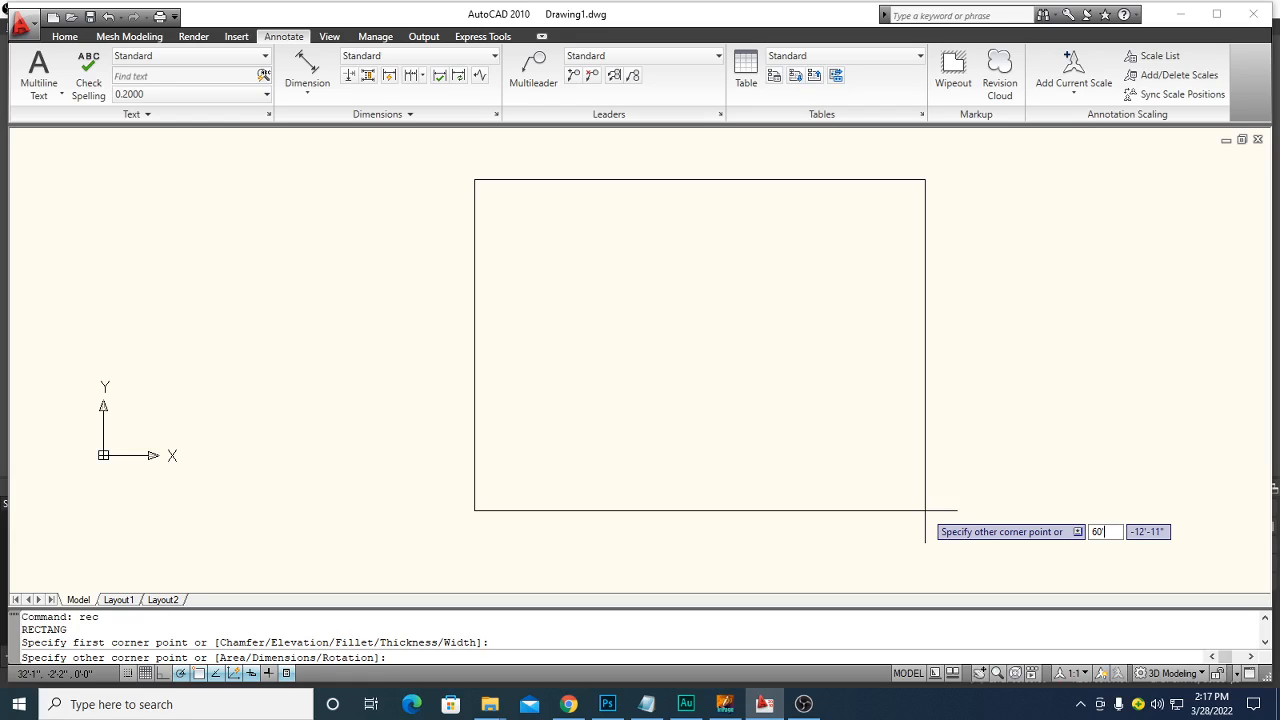
key("Tab")
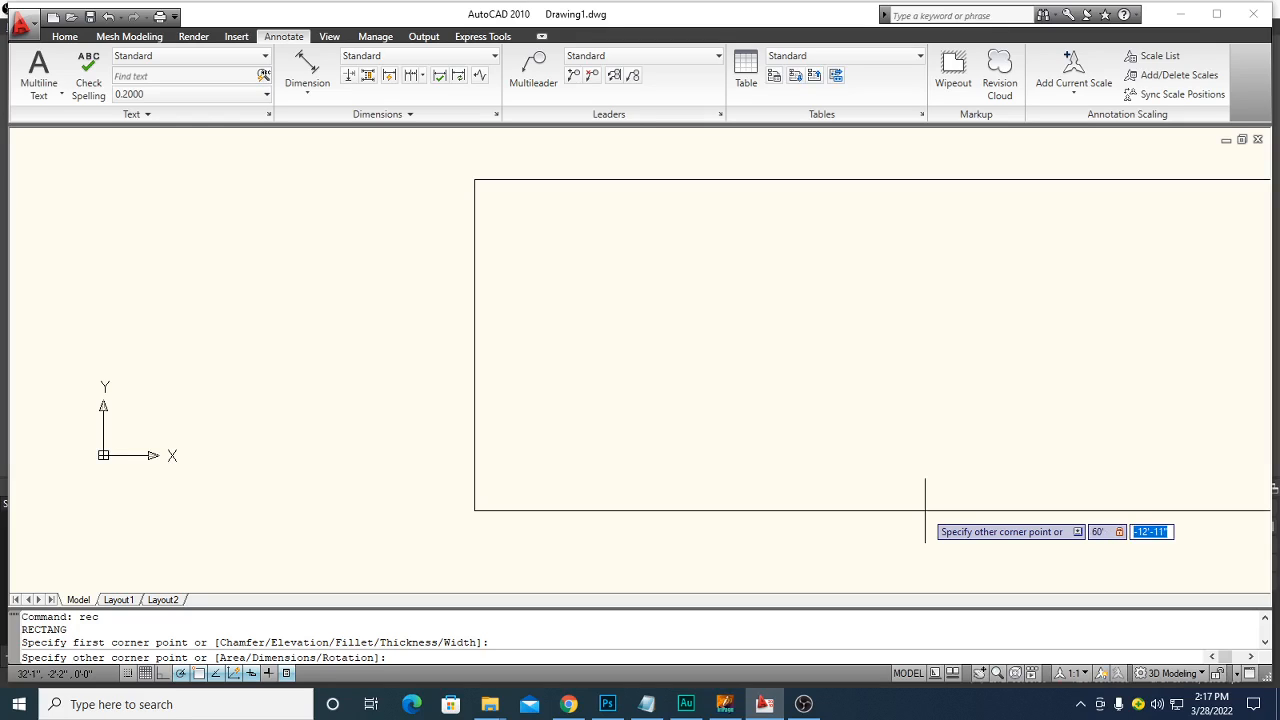
type("-")
type("50'")
key("Return")
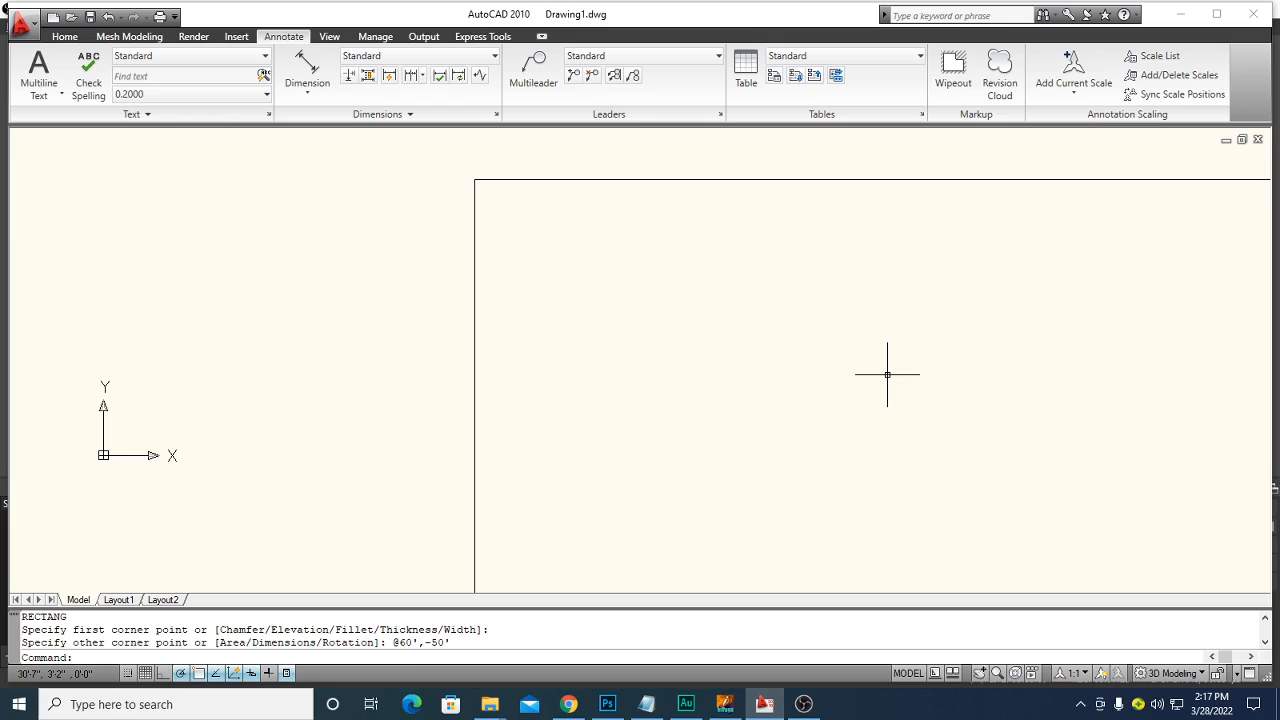
Add a linear dimension to the 60' rectangle's top edge, with the dimension line placed just above it
middle_click(887, 376)
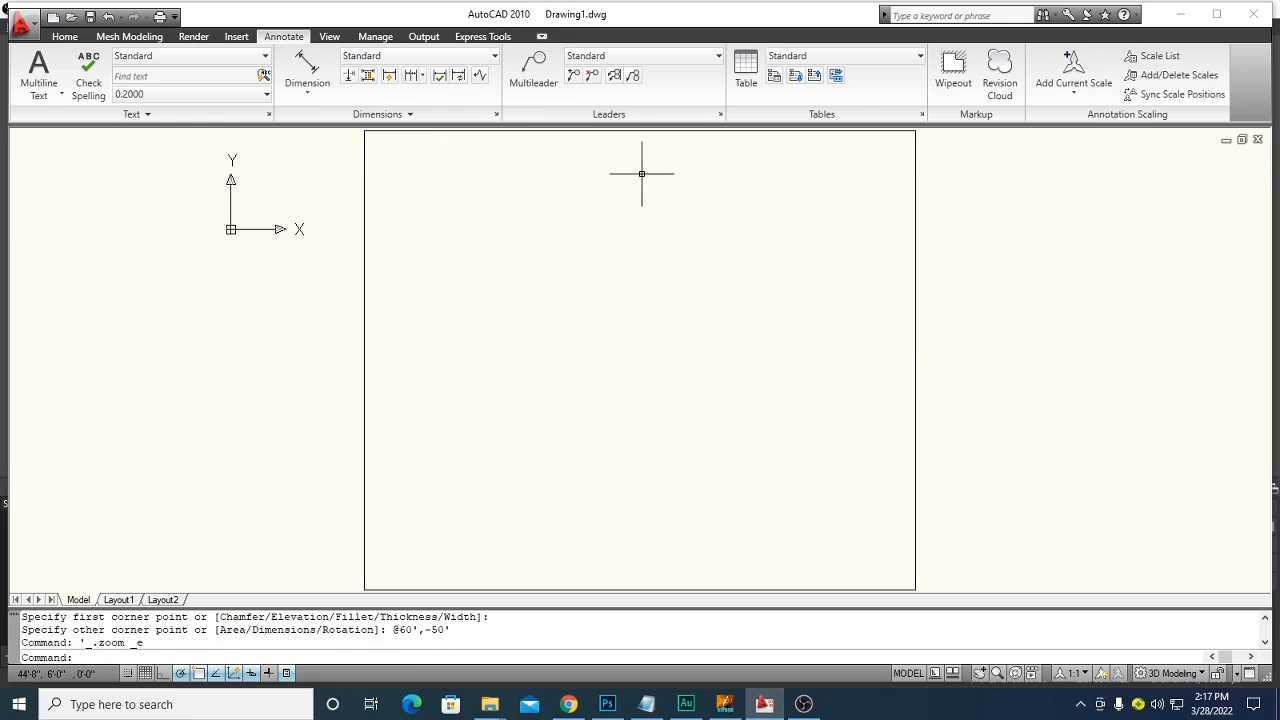
scroll(744, 352, "down", 1)
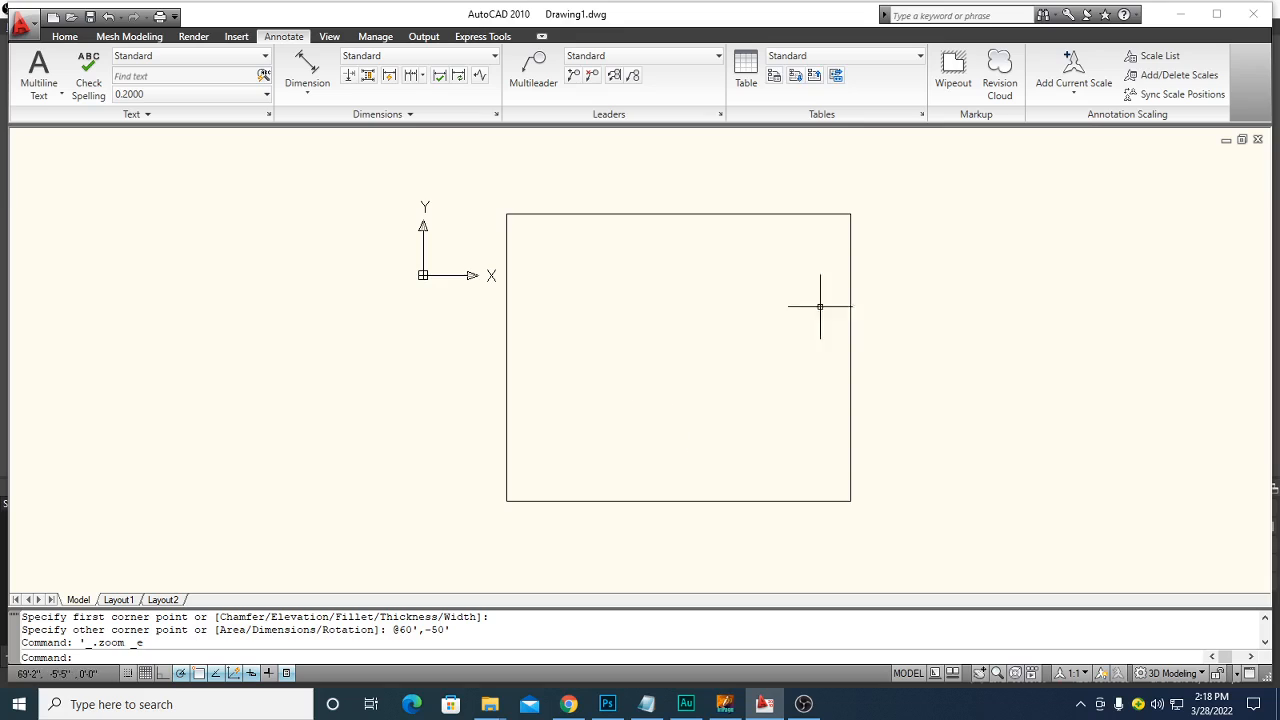
mouse_move(962, 314)
middle_mouse_down()
mouse_move(874, 314)
mouse_move(914, 323)
middle_mouse_up()
scroll(873, 316, "up", 2)
scroll(875, 316, "down", 2)
scroll(914, 323, "up", 2)
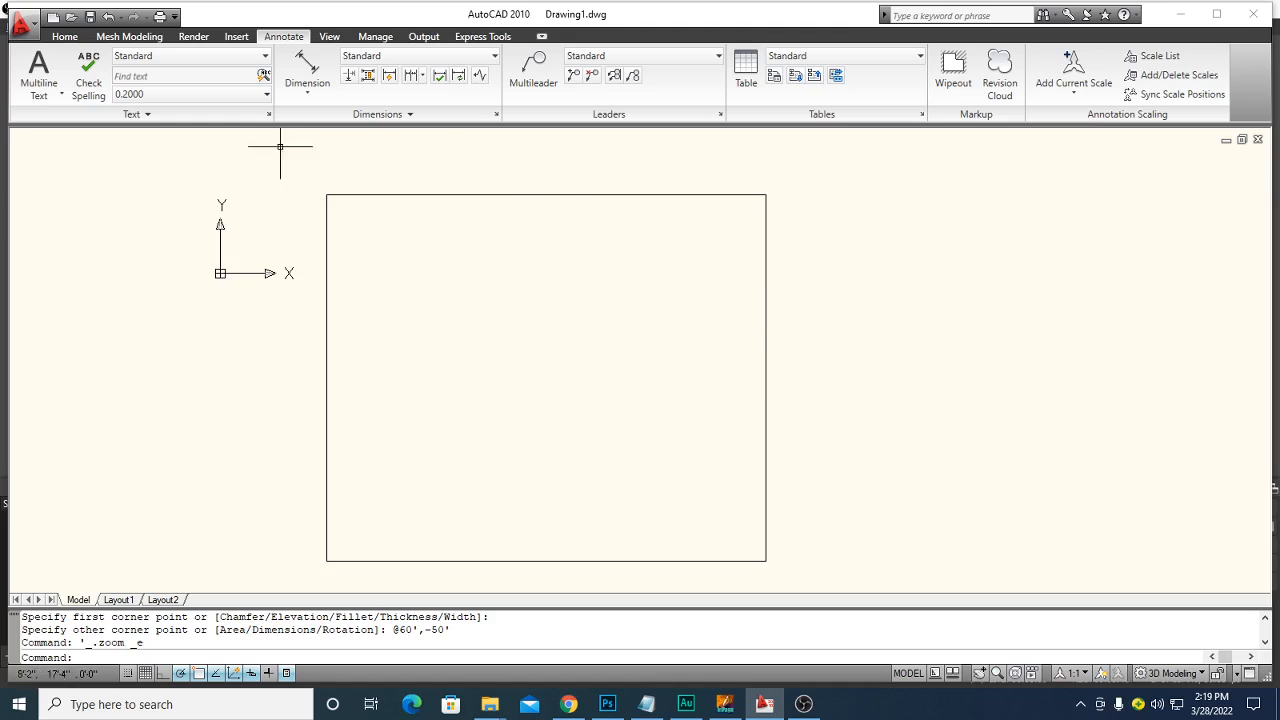
left_click(306, 92)
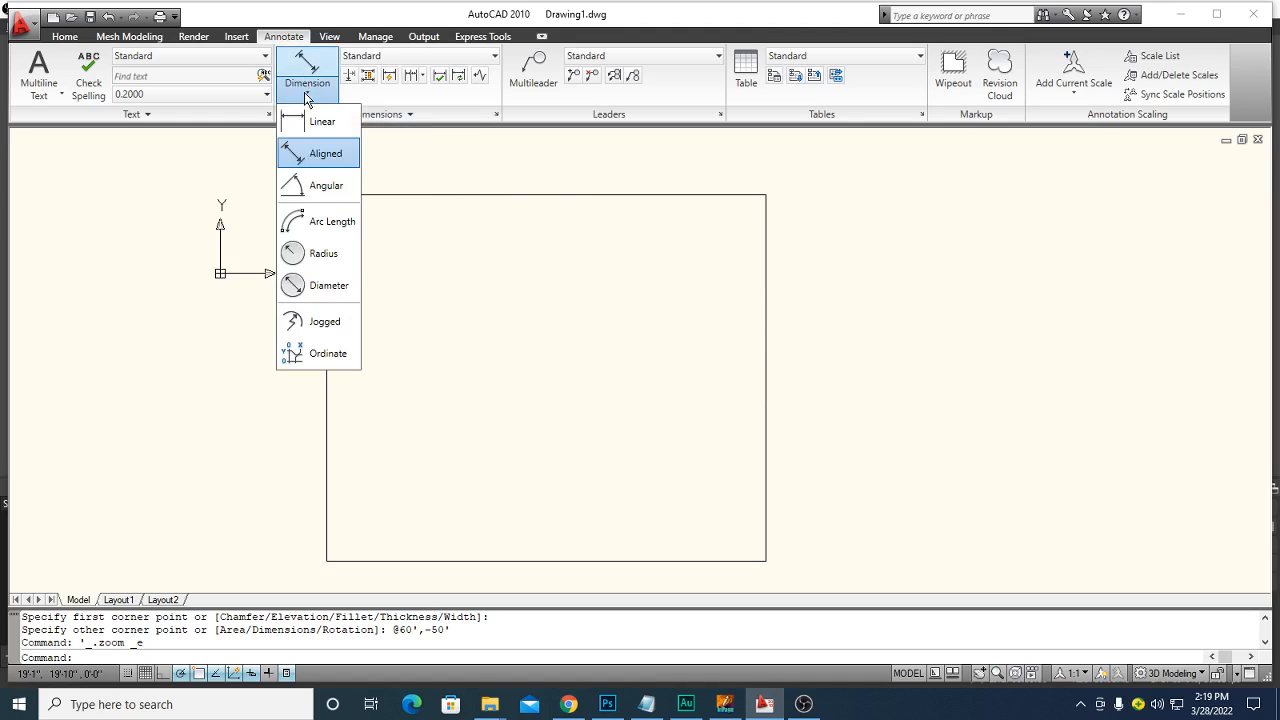
left_click(317, 122)
left_click(327, 195)
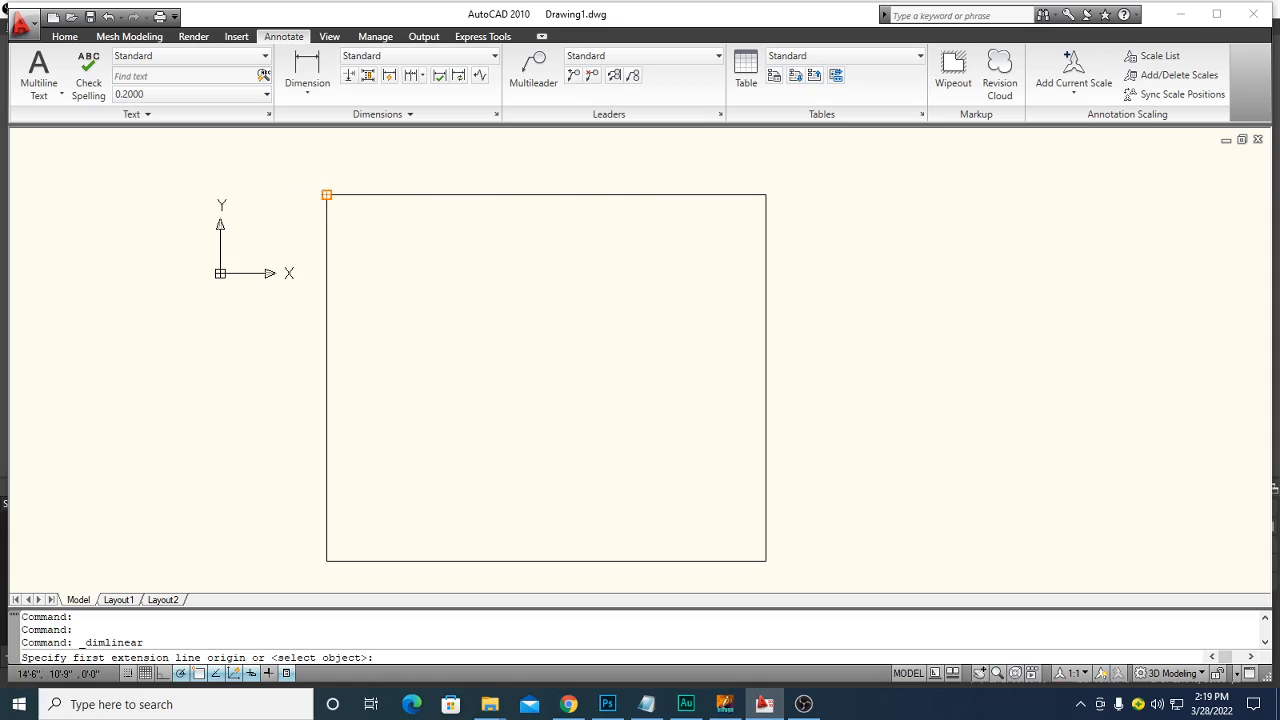
left_click(766, 194)
left_click(741, 163)
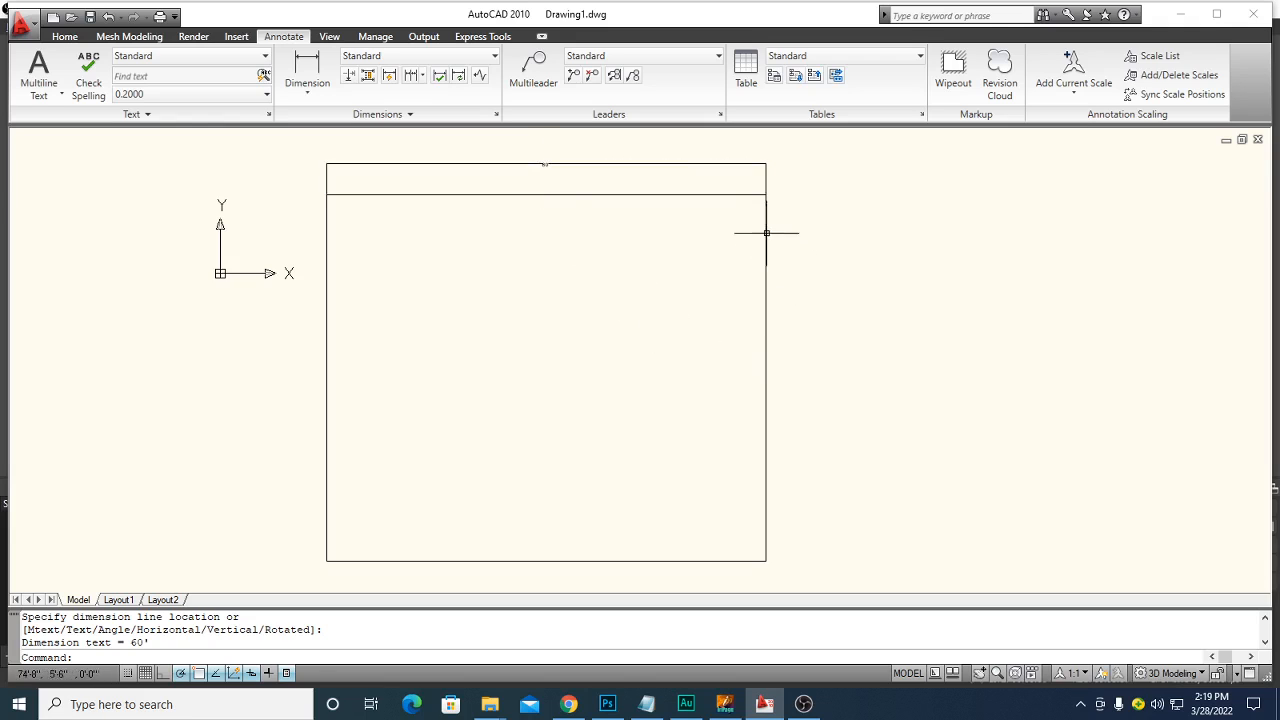
Add a linear dimension to the rectangle's right edge from upper to lower corner, with the dimension line just outside it
left_click(326, 90)
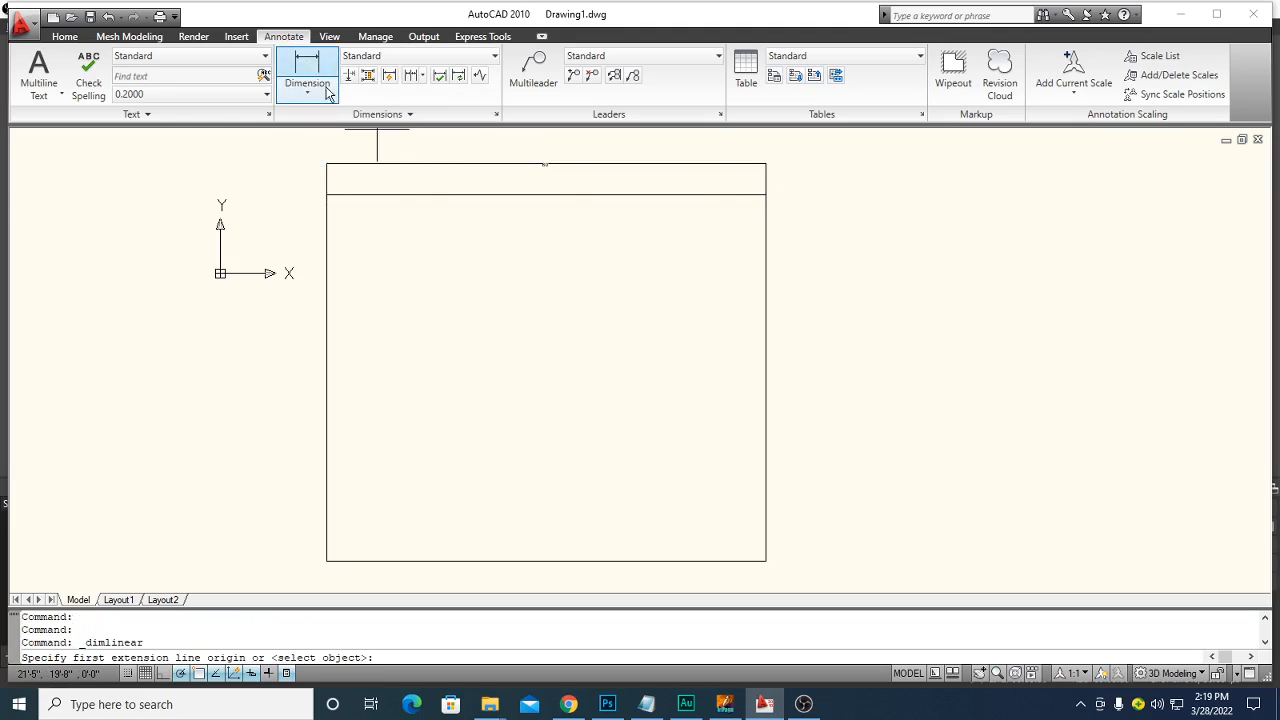
left_click(766, 195)
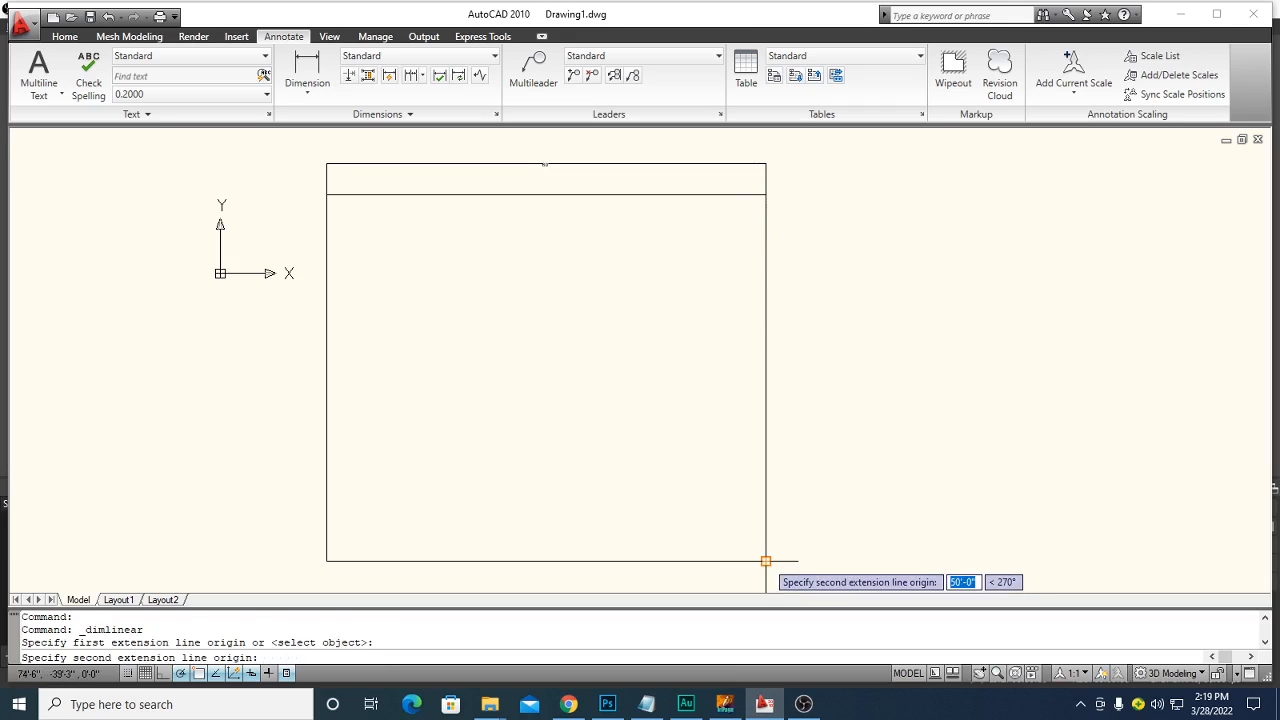
left_click(766, 561)
left_click(802, 378)
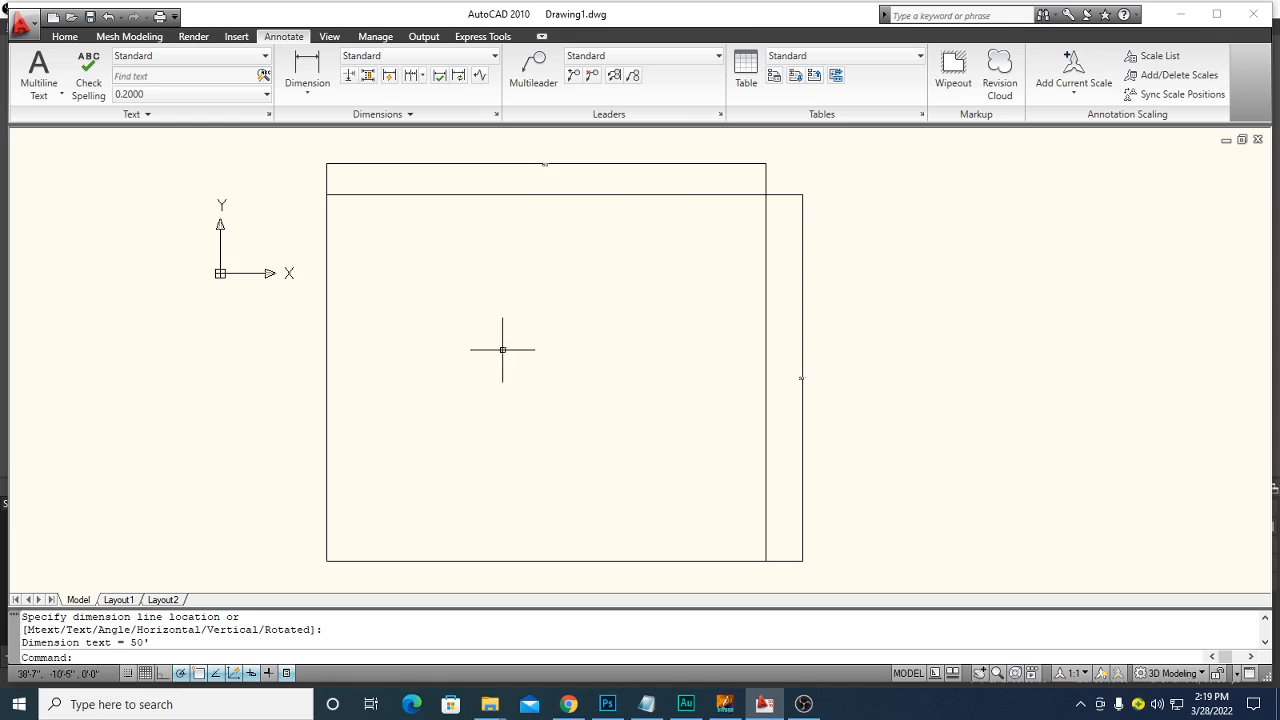
key("Escape")
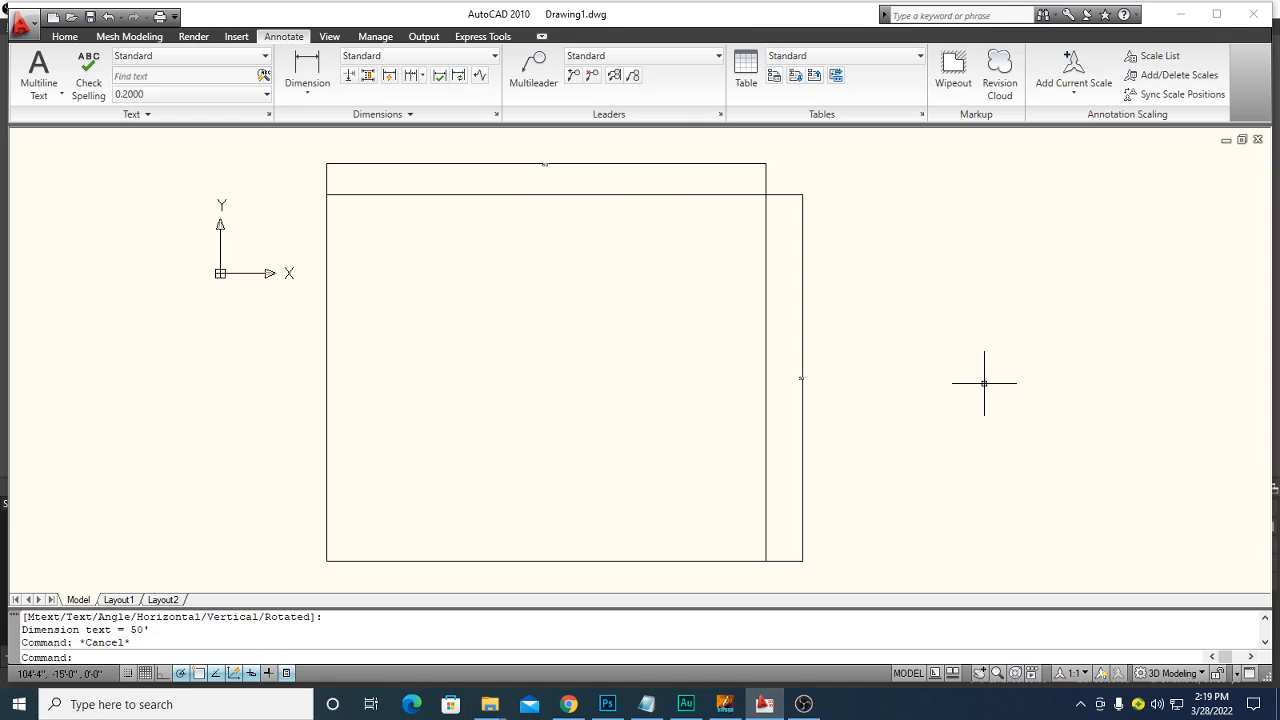
Set the Standard dimension style's text height to 8" and make the style current
key("Return")
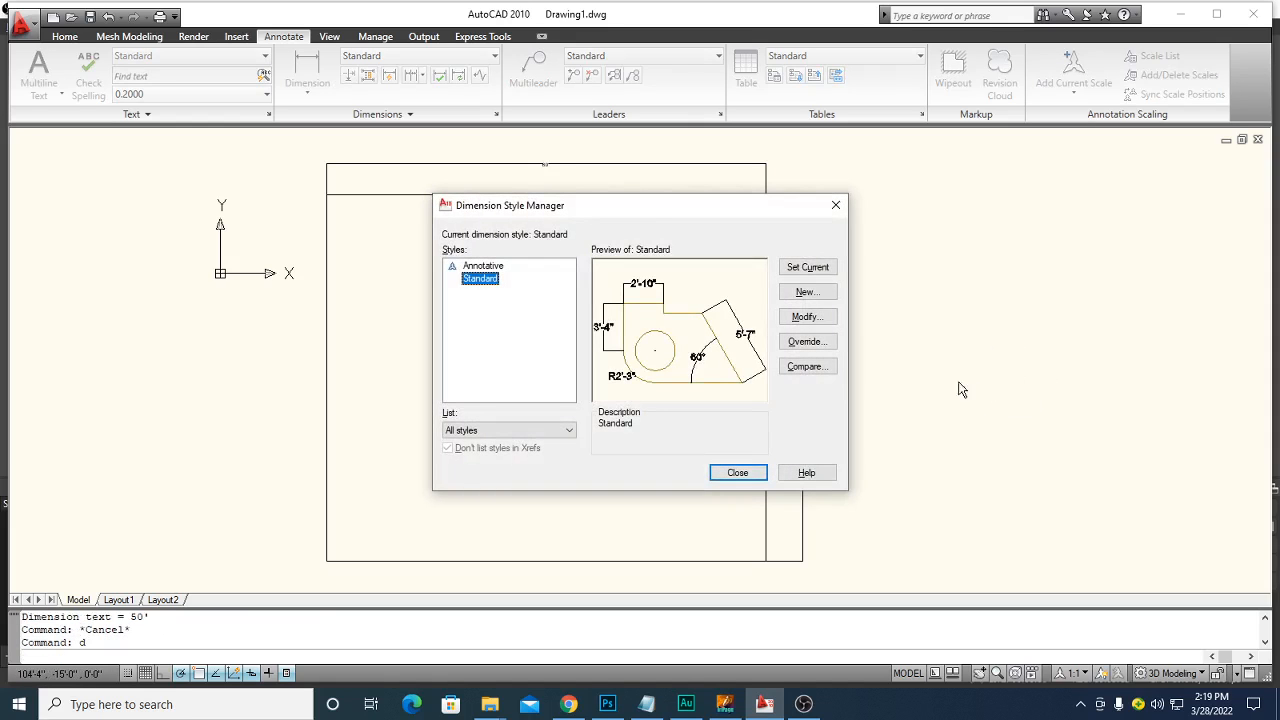
left_click_drag(640, 222, 1007, 212)
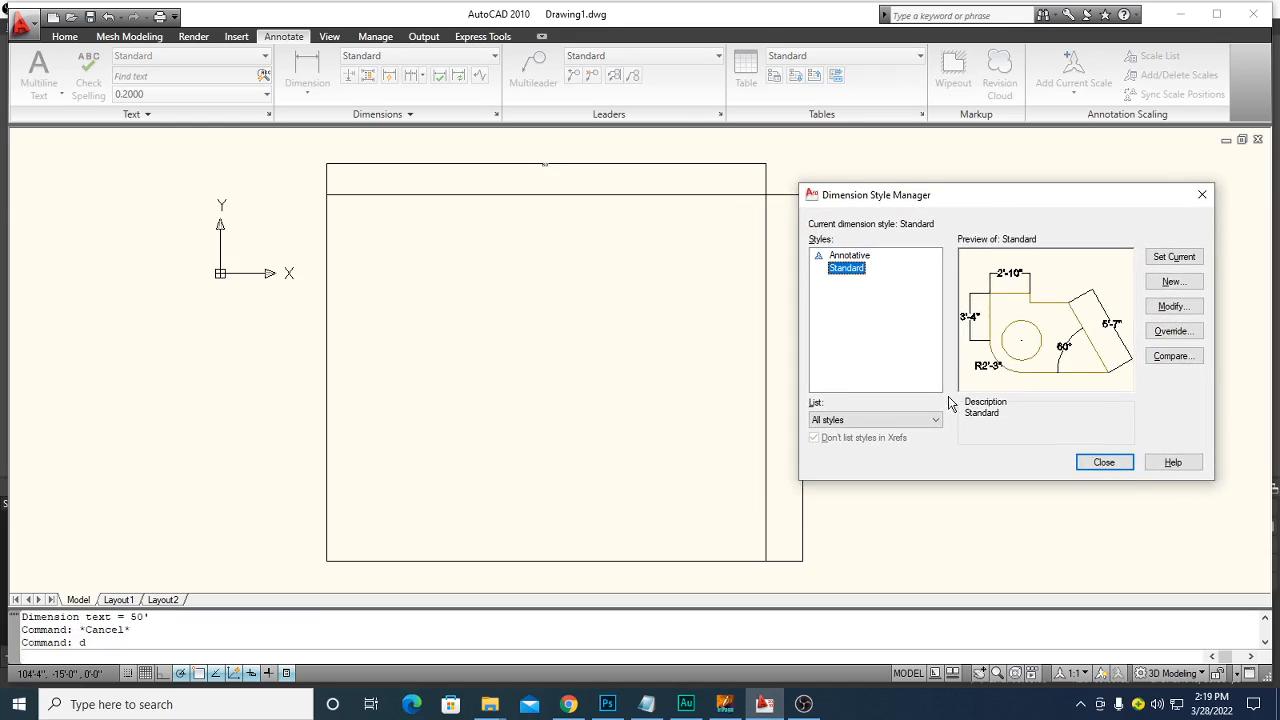
left_click(1174, 306)
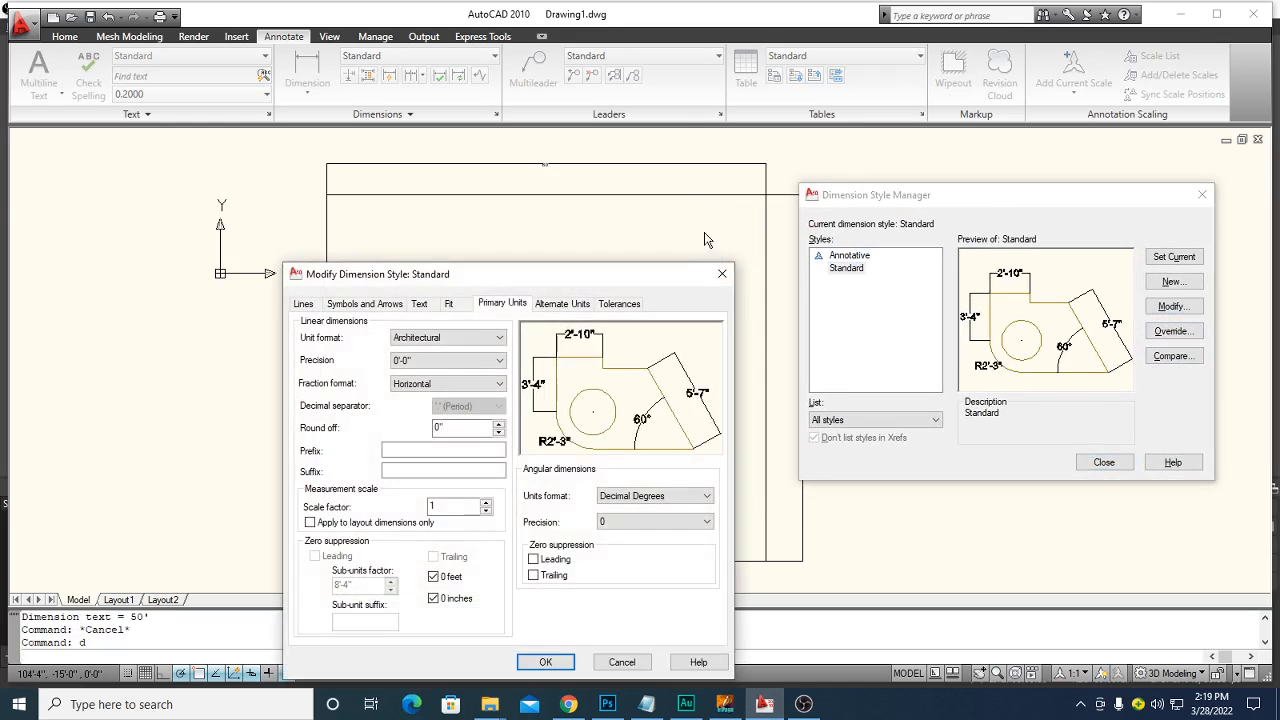
left_click_drag(661, 288, 537, 236)
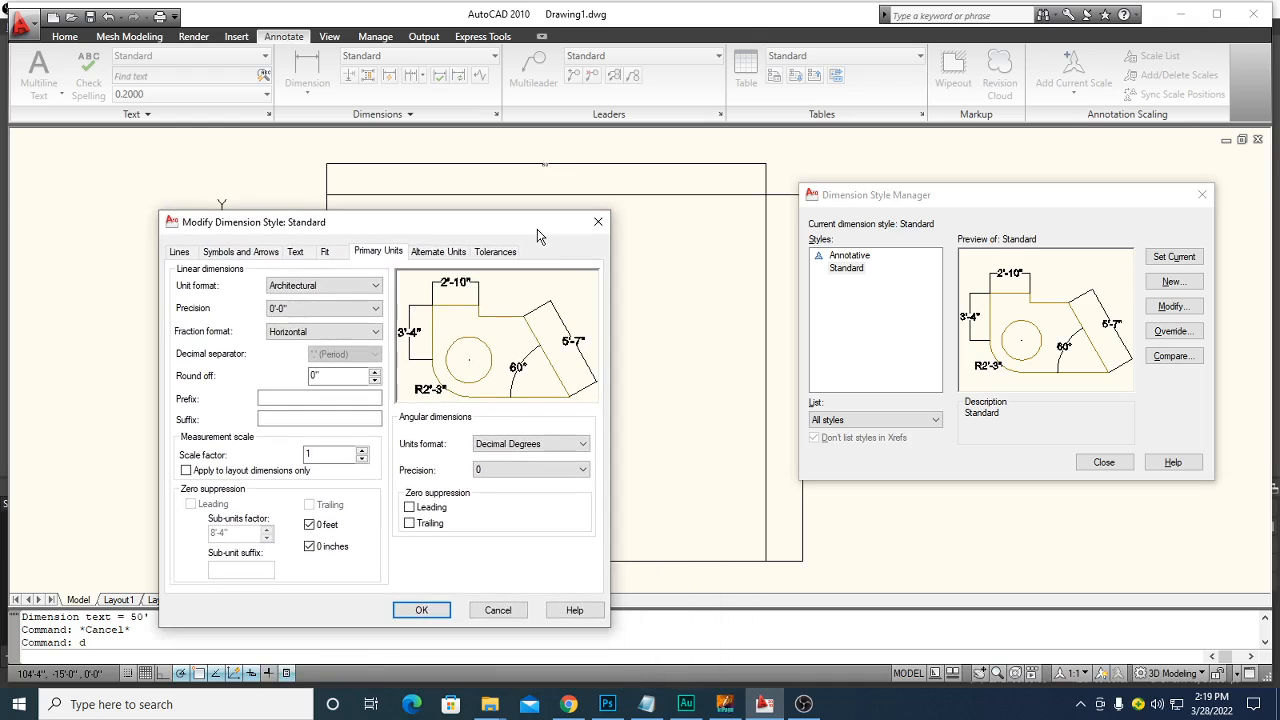
left_click(294, 255)
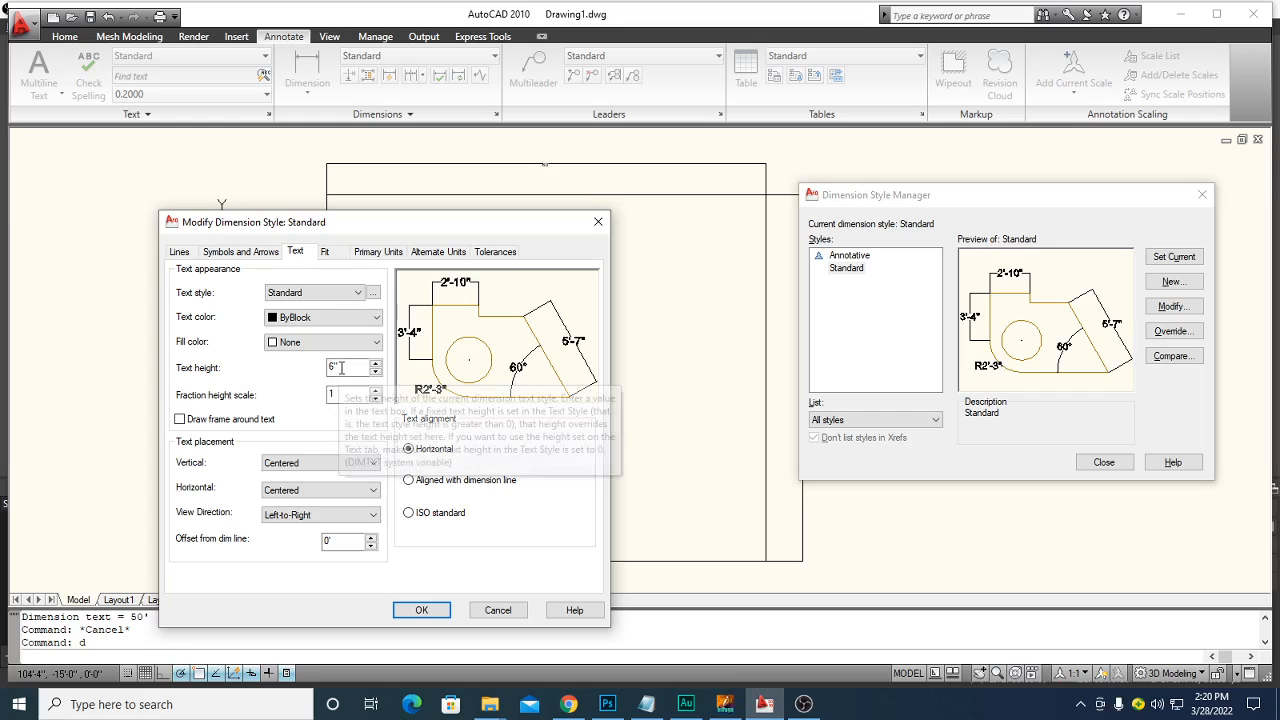
left_click_drag(345, 368, 311, 380)
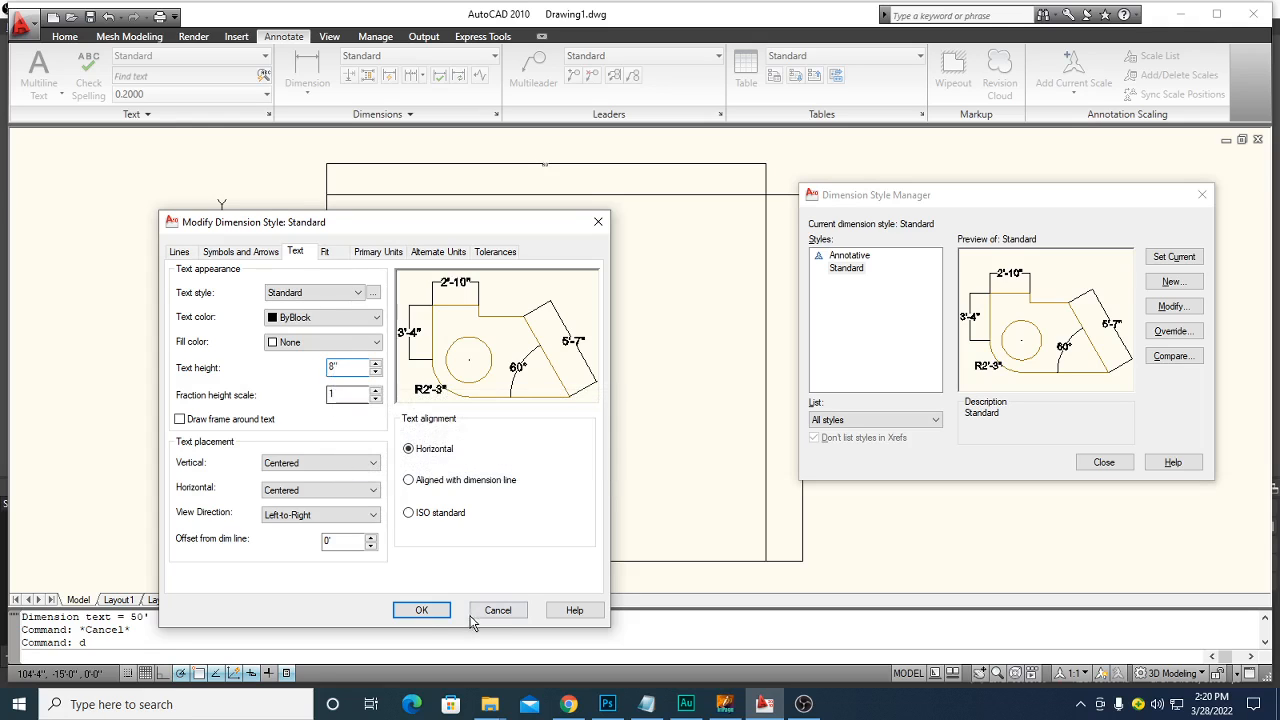
left_click(437, 611)
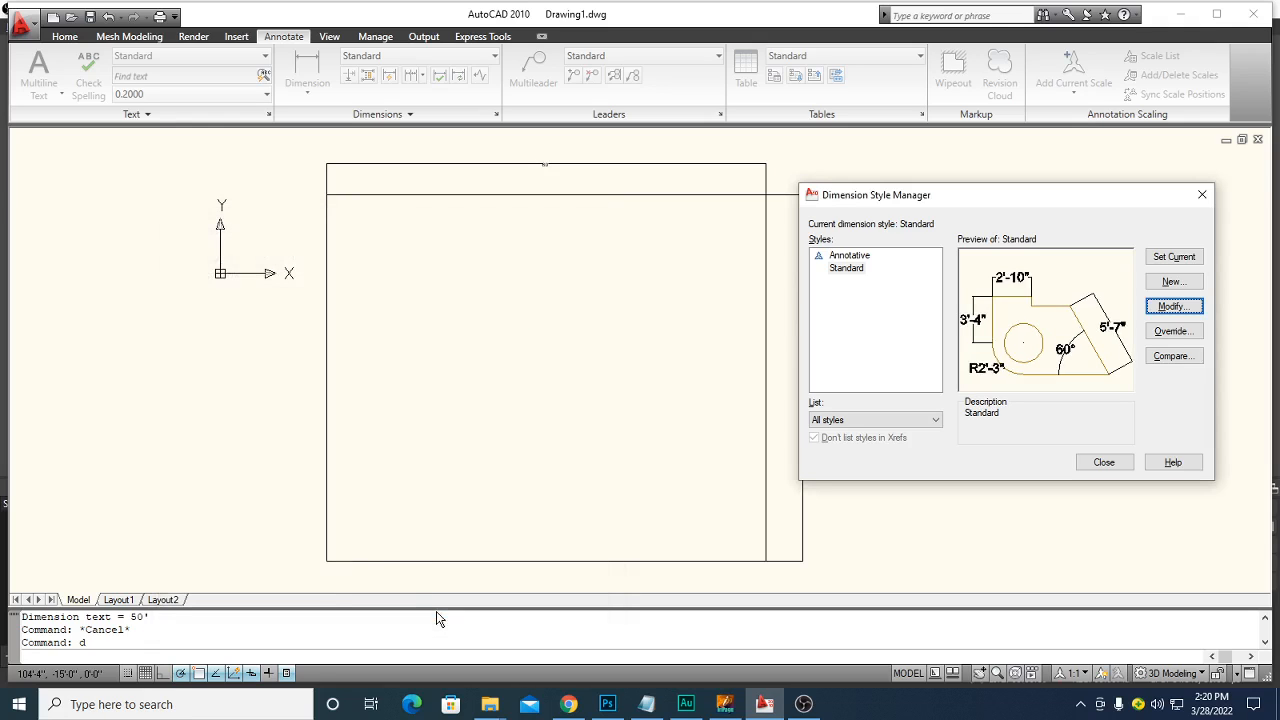
left_click(1174, 258)
left_click(1106, 464)
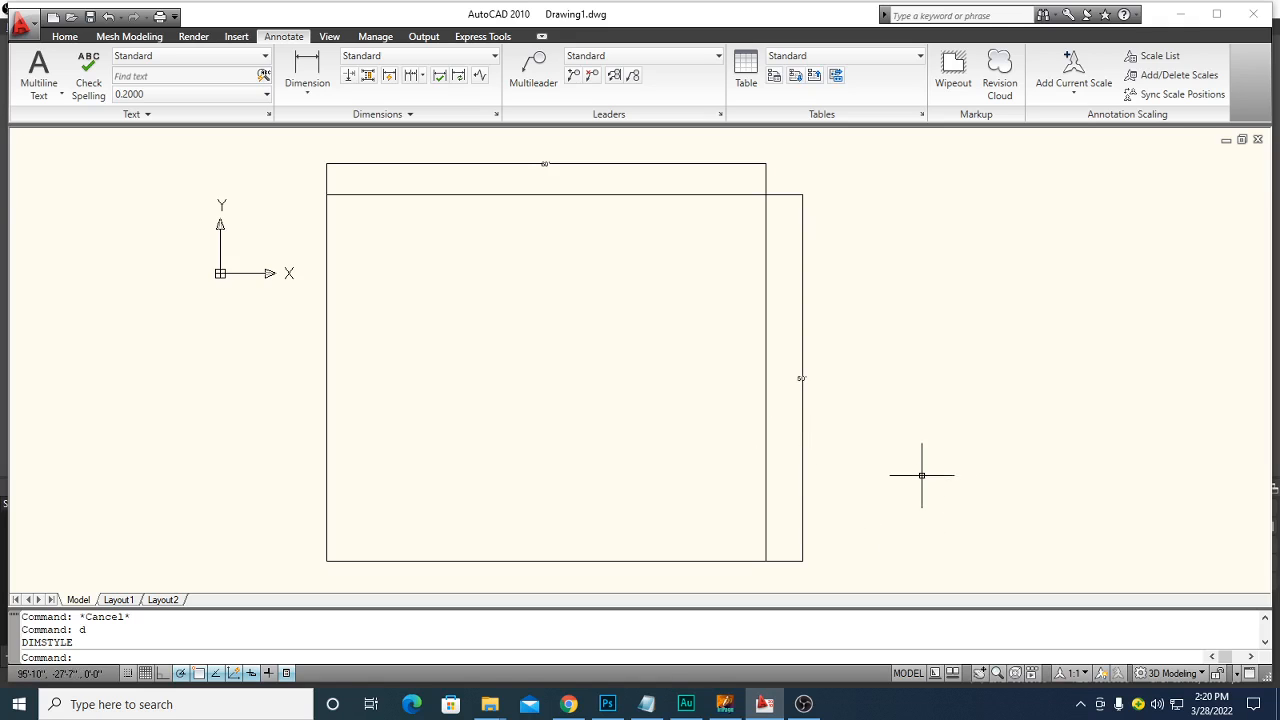
Modify the Standard dimension style to a text height of 1' and make it current
type("d")
key("Return")
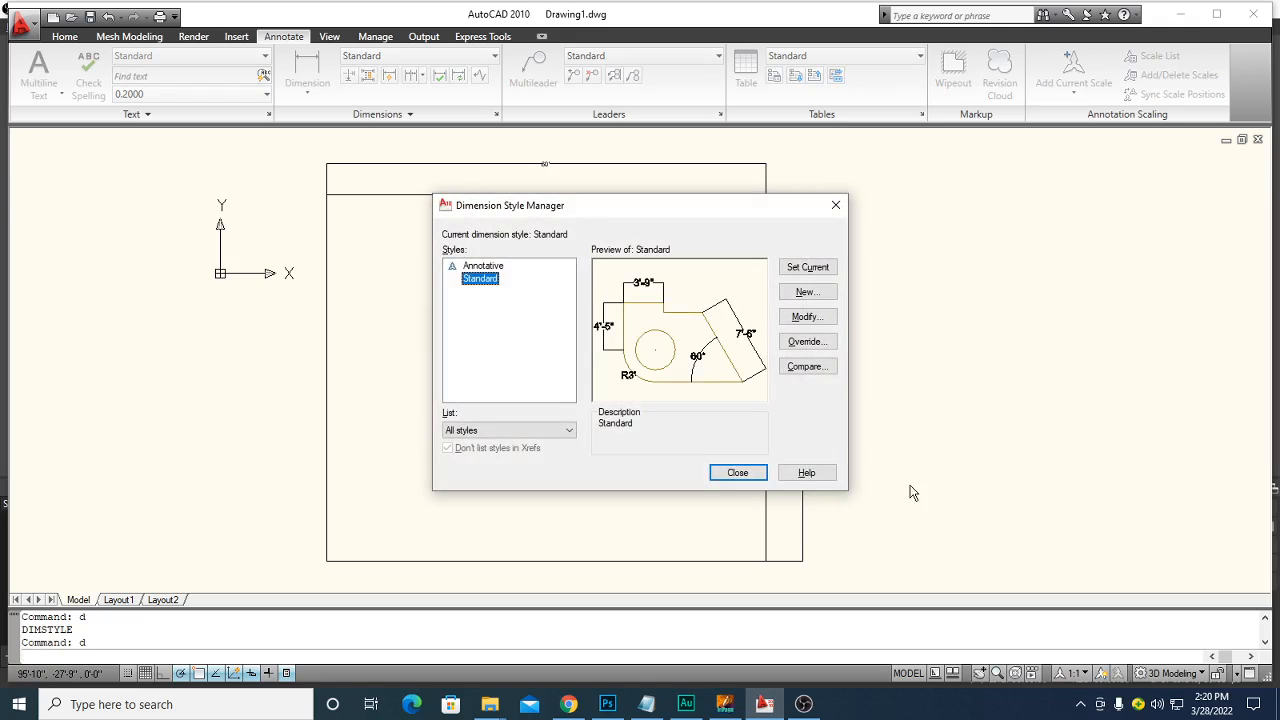
left_click(808, 316)
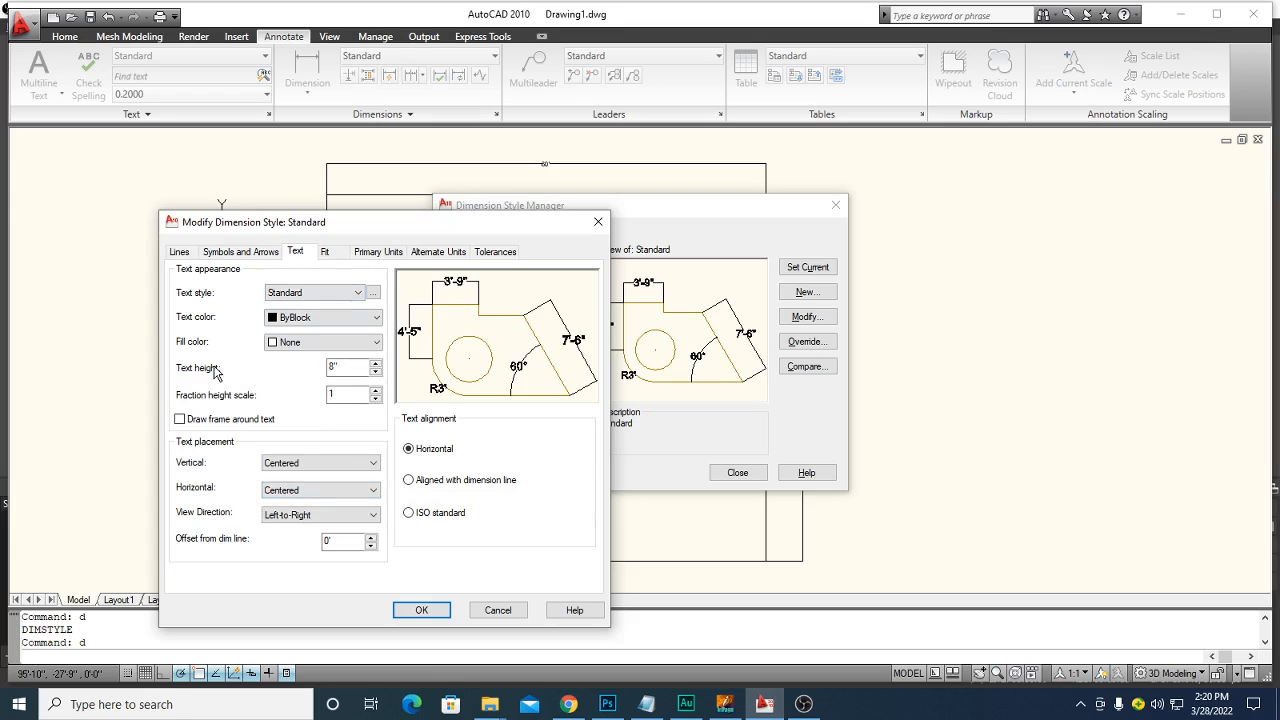
double_click(345, 368)
type("1'")
left_click(425, 612)
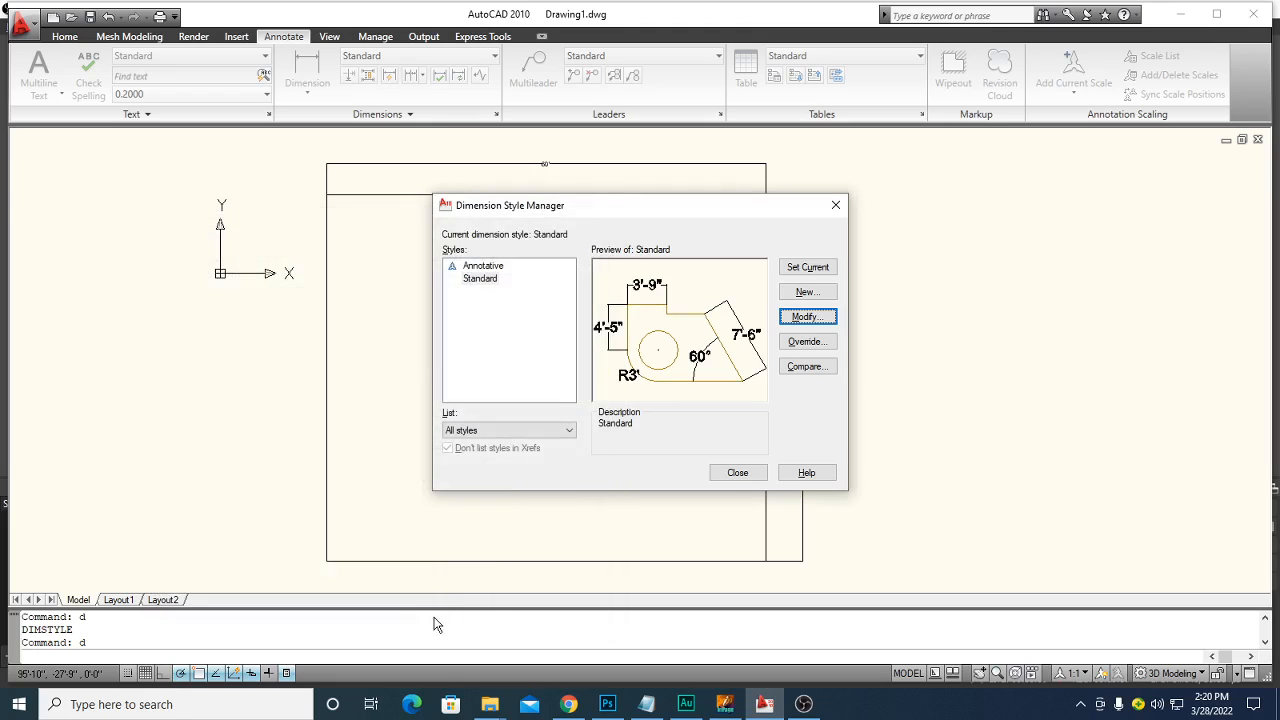
left_click(807, 267)
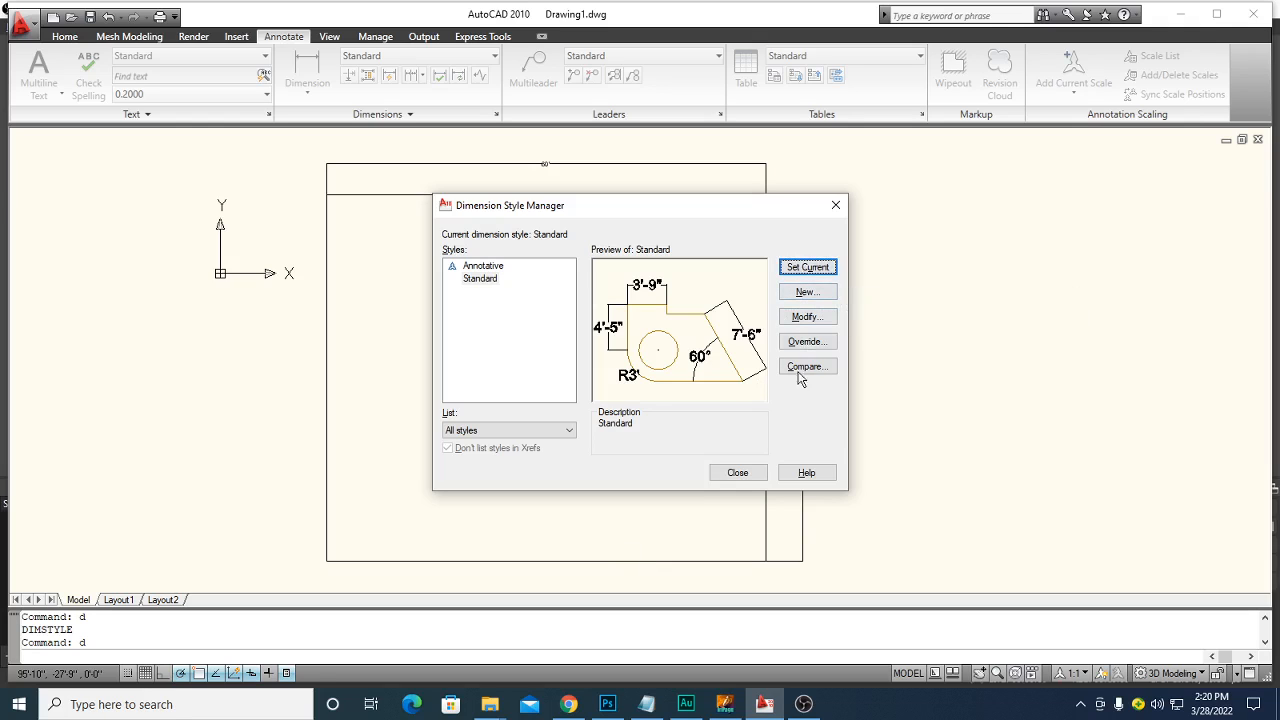
left_click(737, 473)
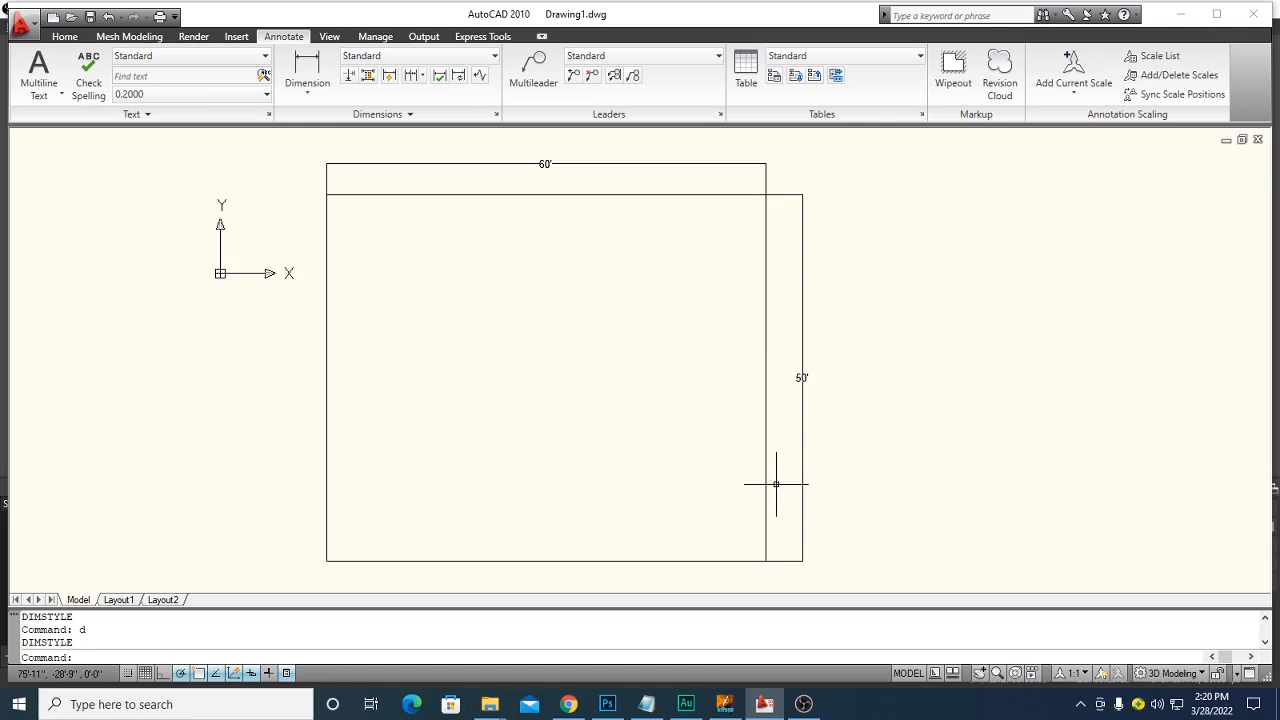
Offset the 60' by 50' rectangle inward by 8"
left_click(766, 310)
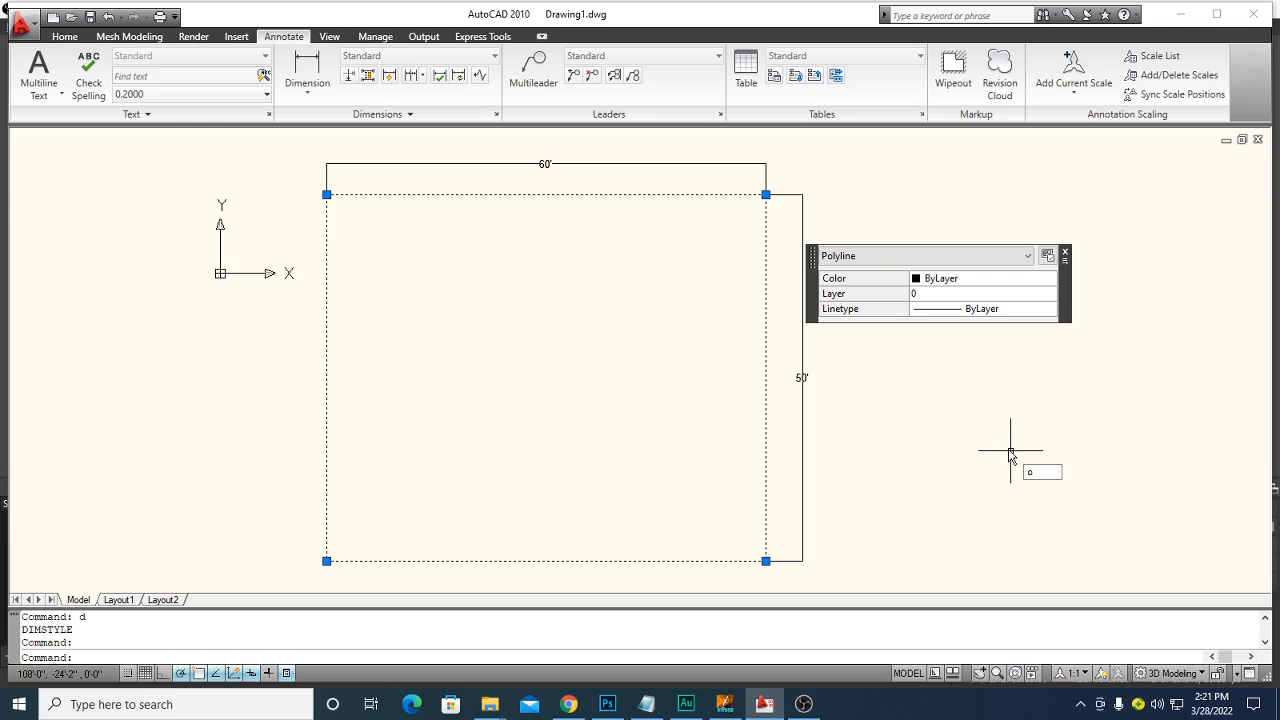
key("Return")
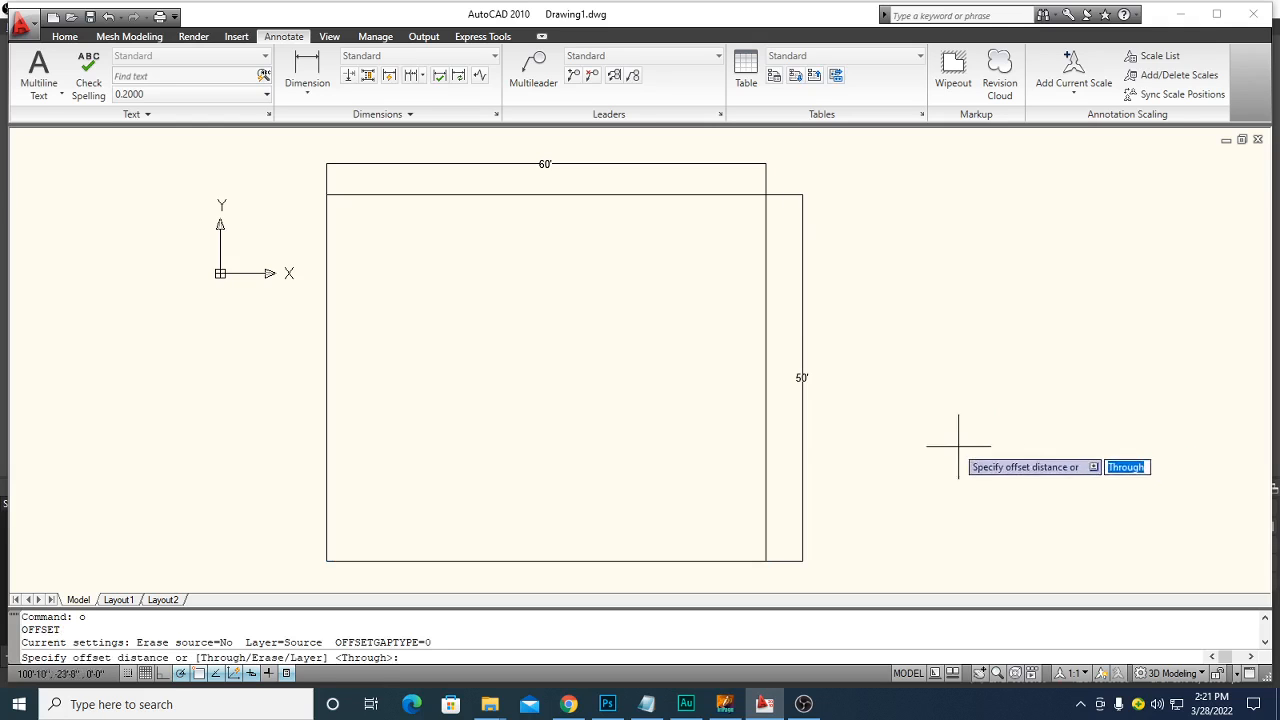
left_click(921, 303)
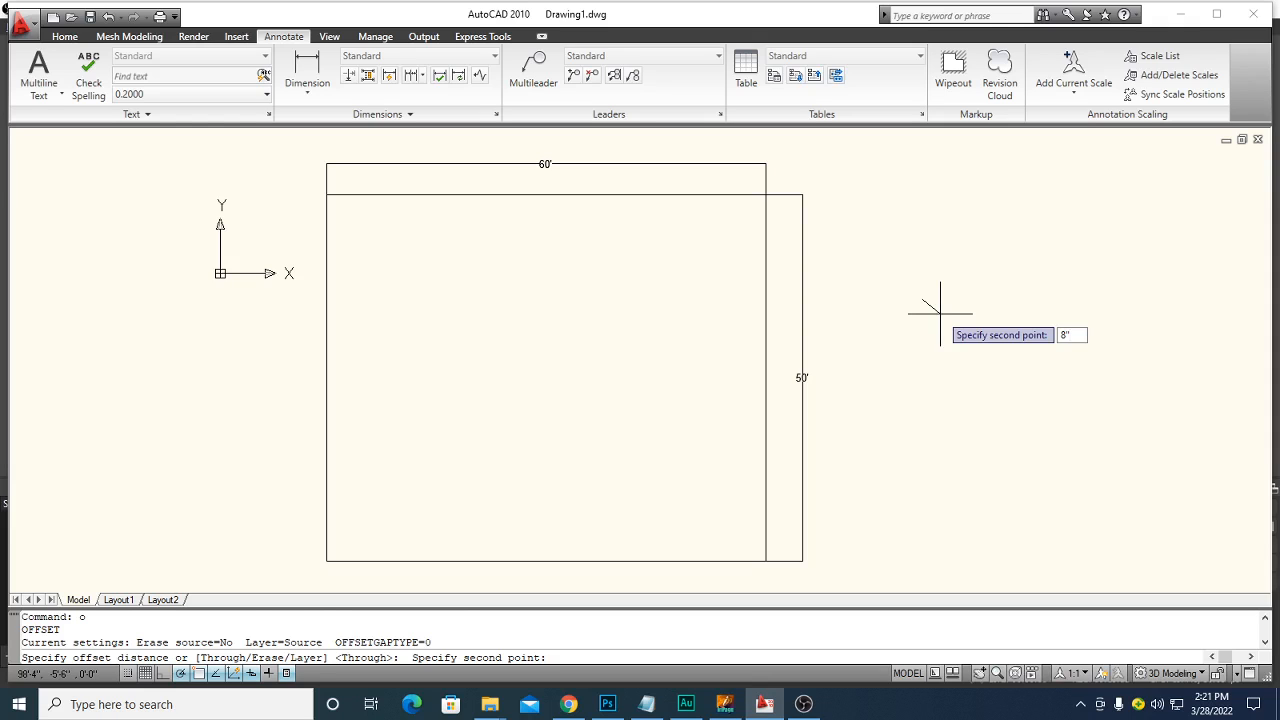
key("Return")
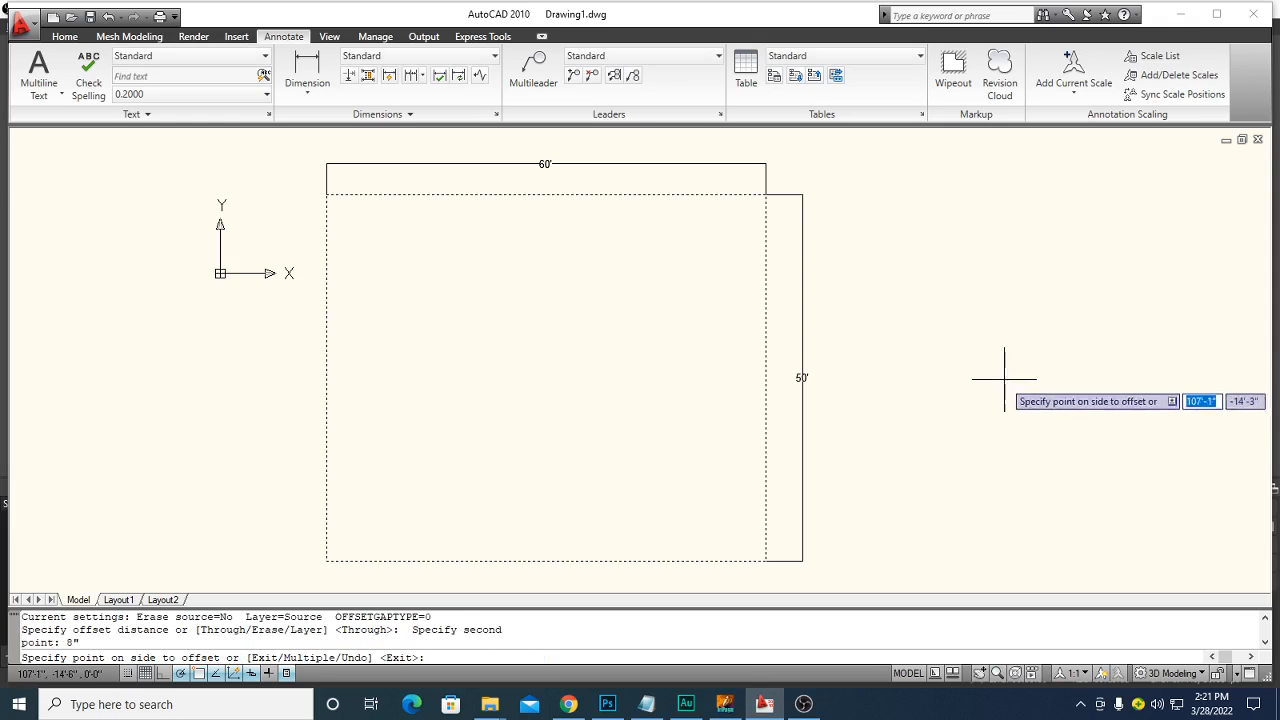
left_click(716, 227)
scroll(829, 309, "up", 2)
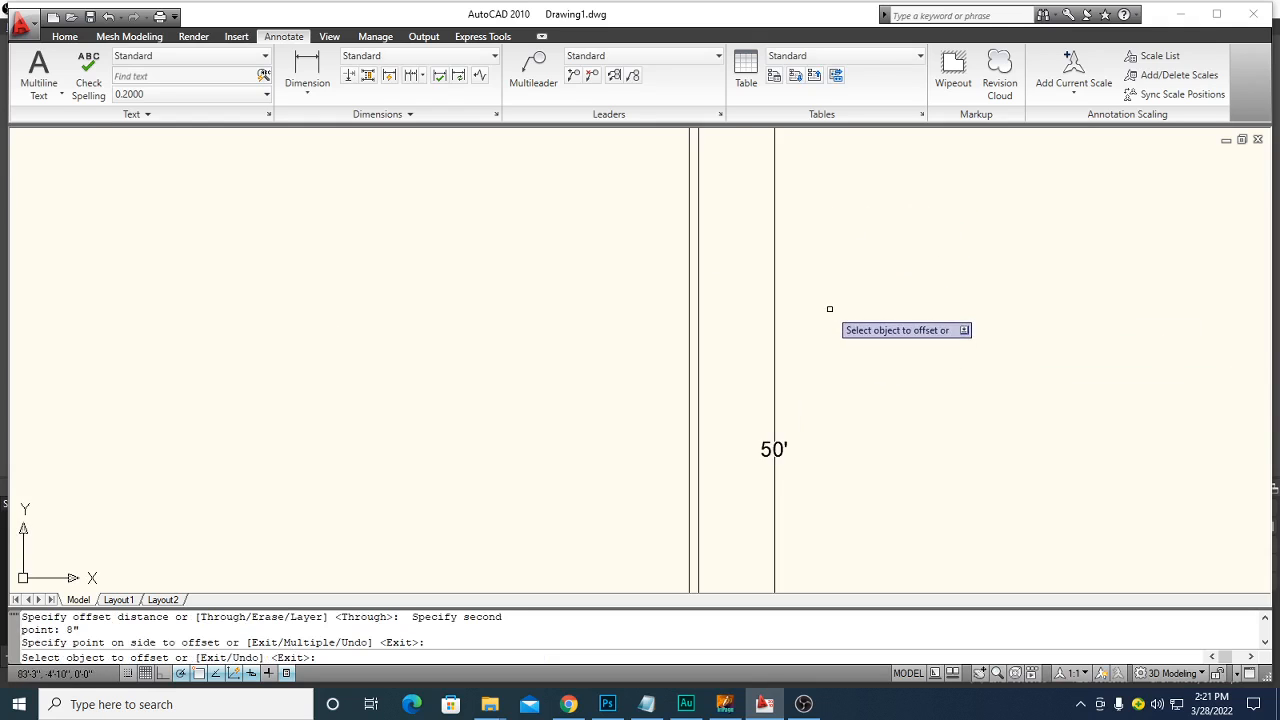
middle_click_drag(754, 287, 865, 435)
scroll(816, 327, "up", 3)
middle_click_drag(818, 243, 838, 436)
key("Escape")
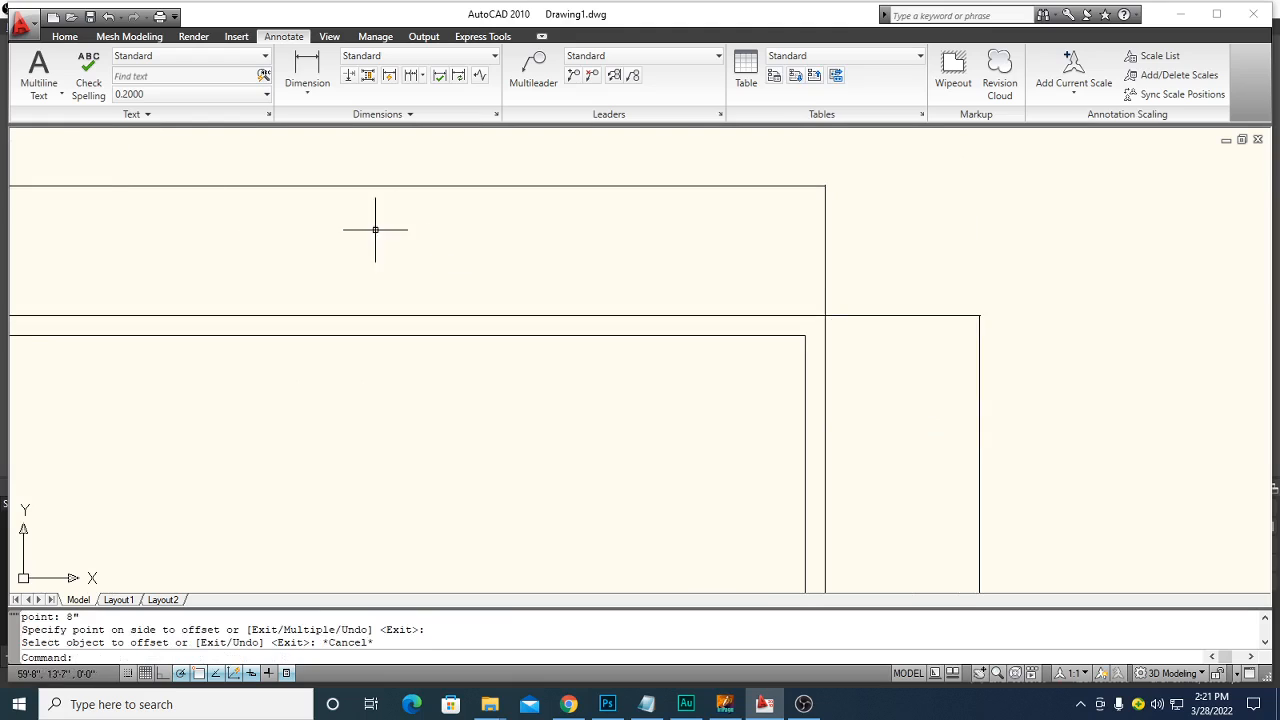
Add a horizontal linear dimension across the gap between the inner and outer rectangles at the upper-right corner, placed just below the inner corner
left_click(308, 92)
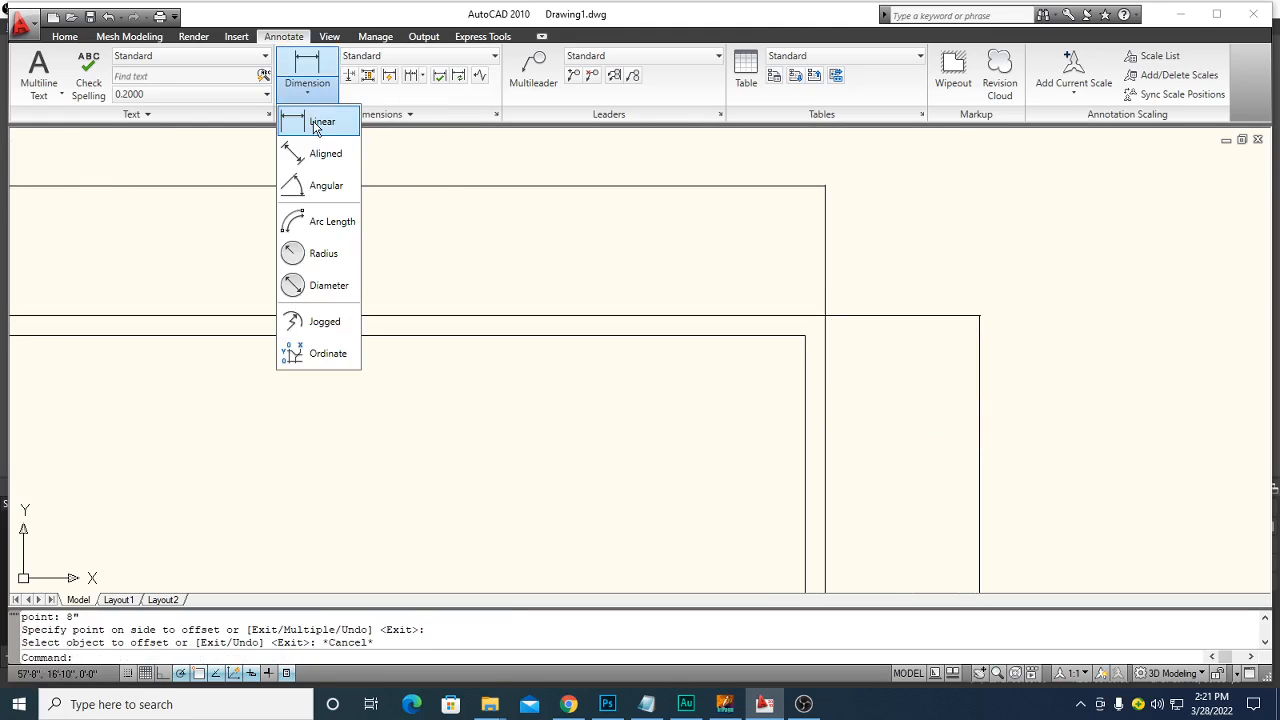
left_click(318, 122)
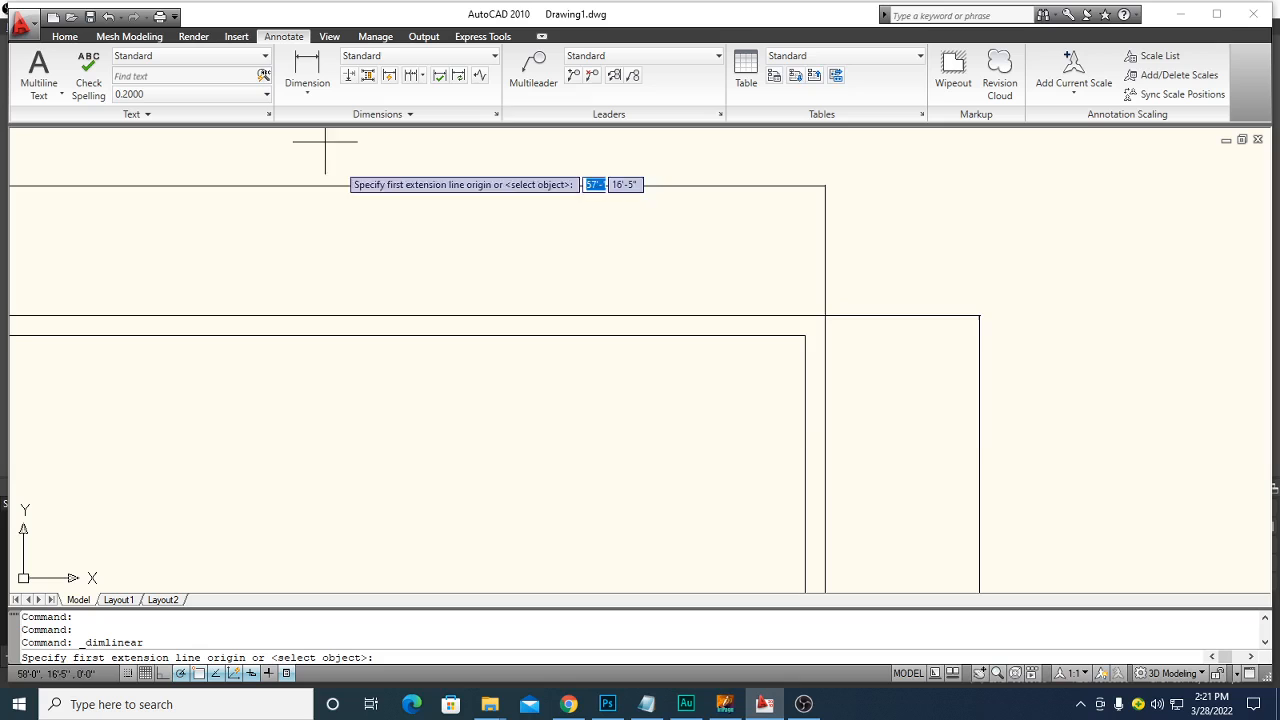
left_click(805, 335)
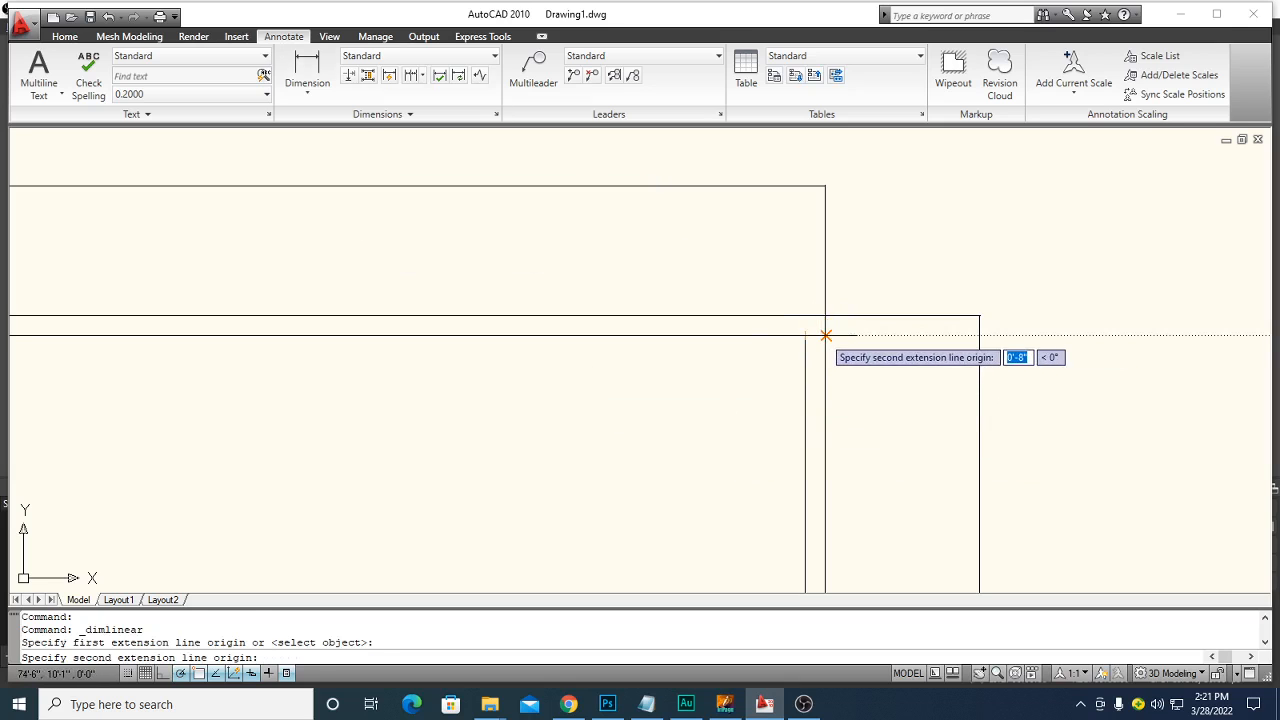
left_click(825, 335)
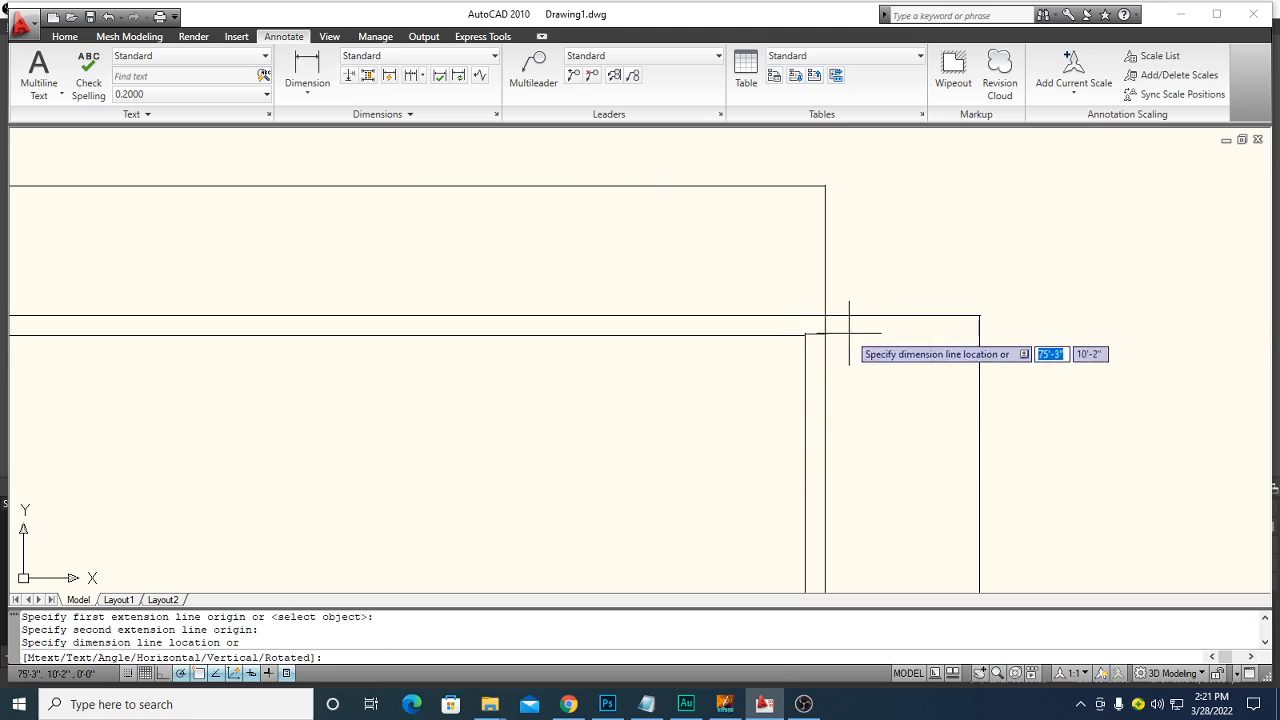
left_click(850, 348)
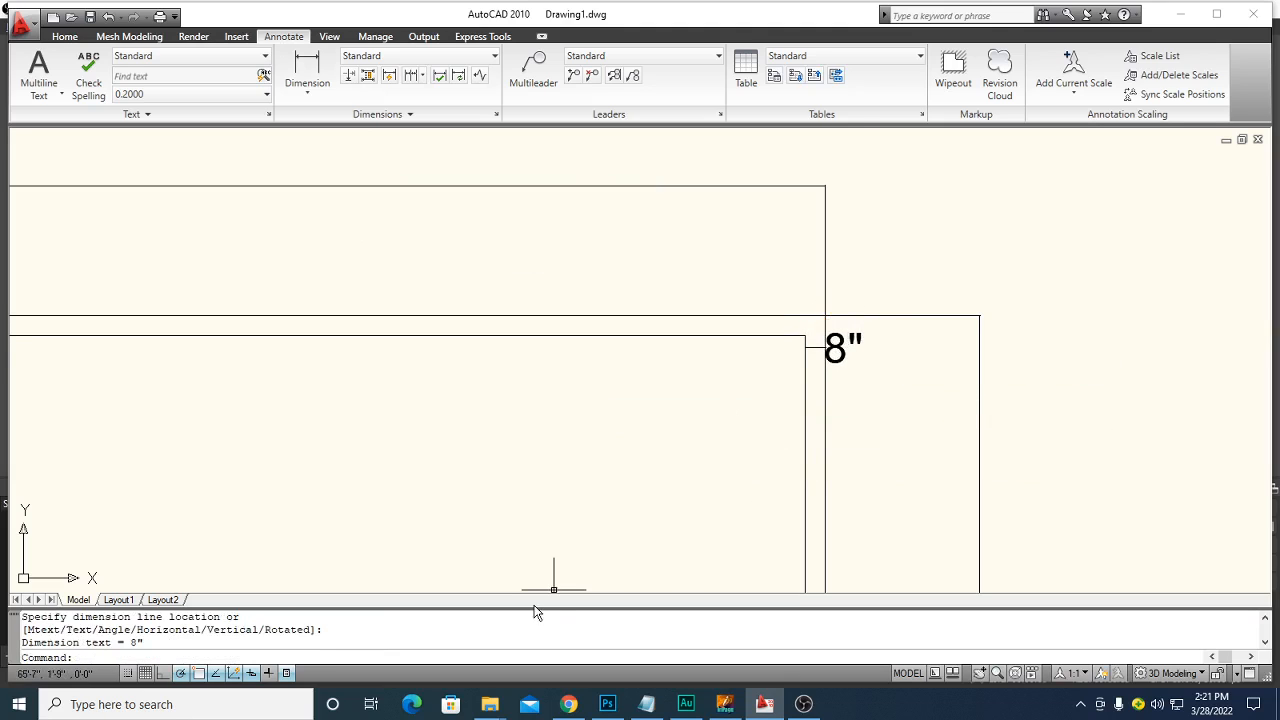
key("Escape")
Examine the double-outlined rectangle and the dimensions around it, both close to the upper-right corner and as a whole
scroll(1133, 399, "down", 5)
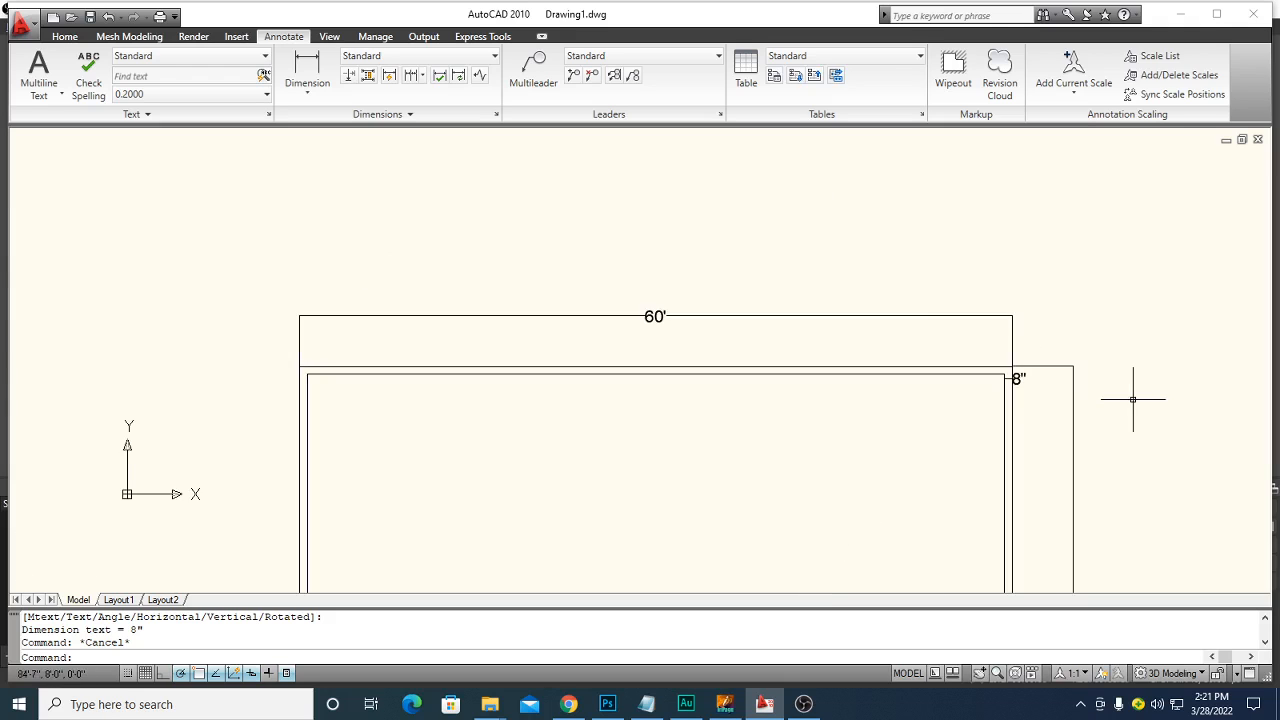
scroll(1134, 400, "up", 3)
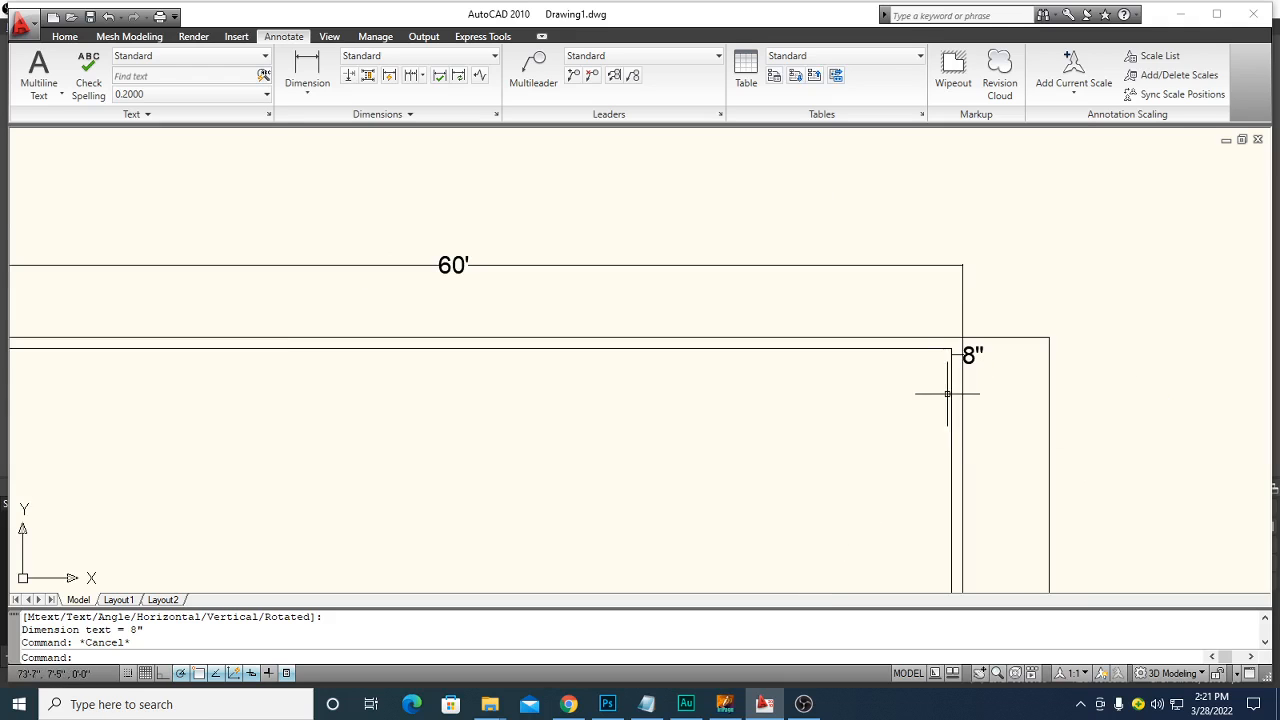
middle_click_drag(886, 451, 820, 354)
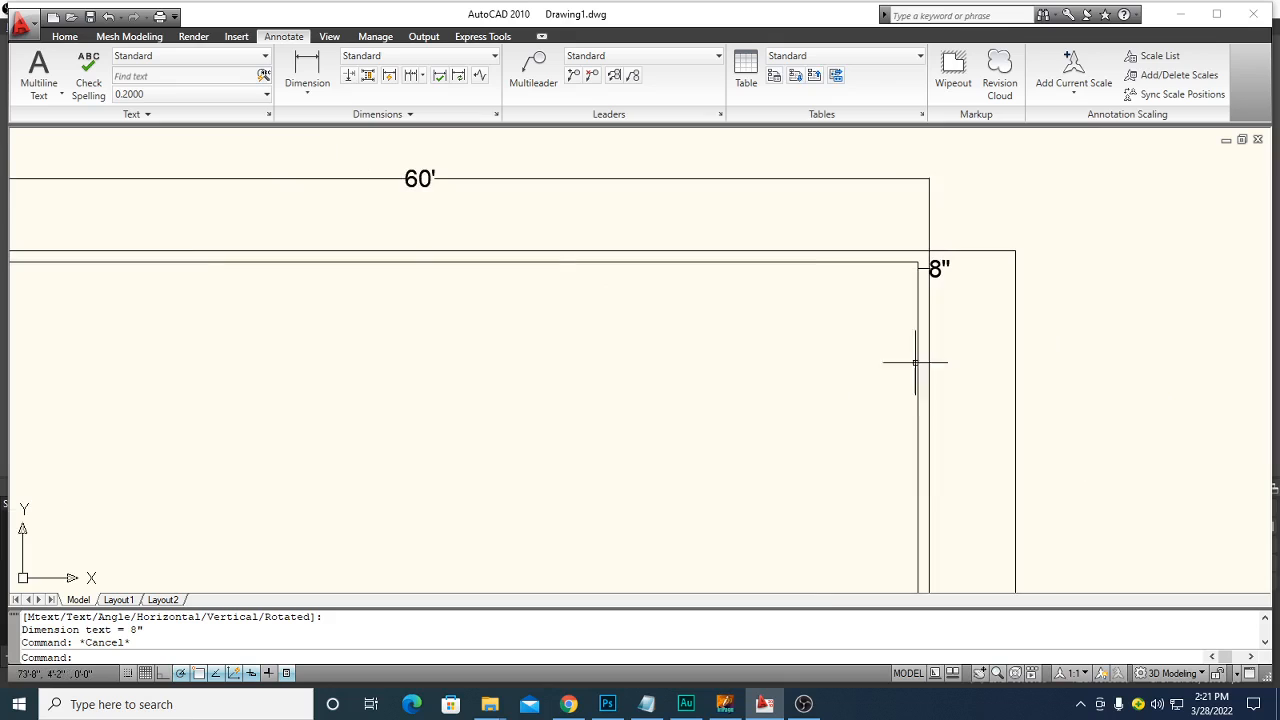
middle_click_drag(915, 362, 828, 228)
scroll(791, 435, "down", 4)
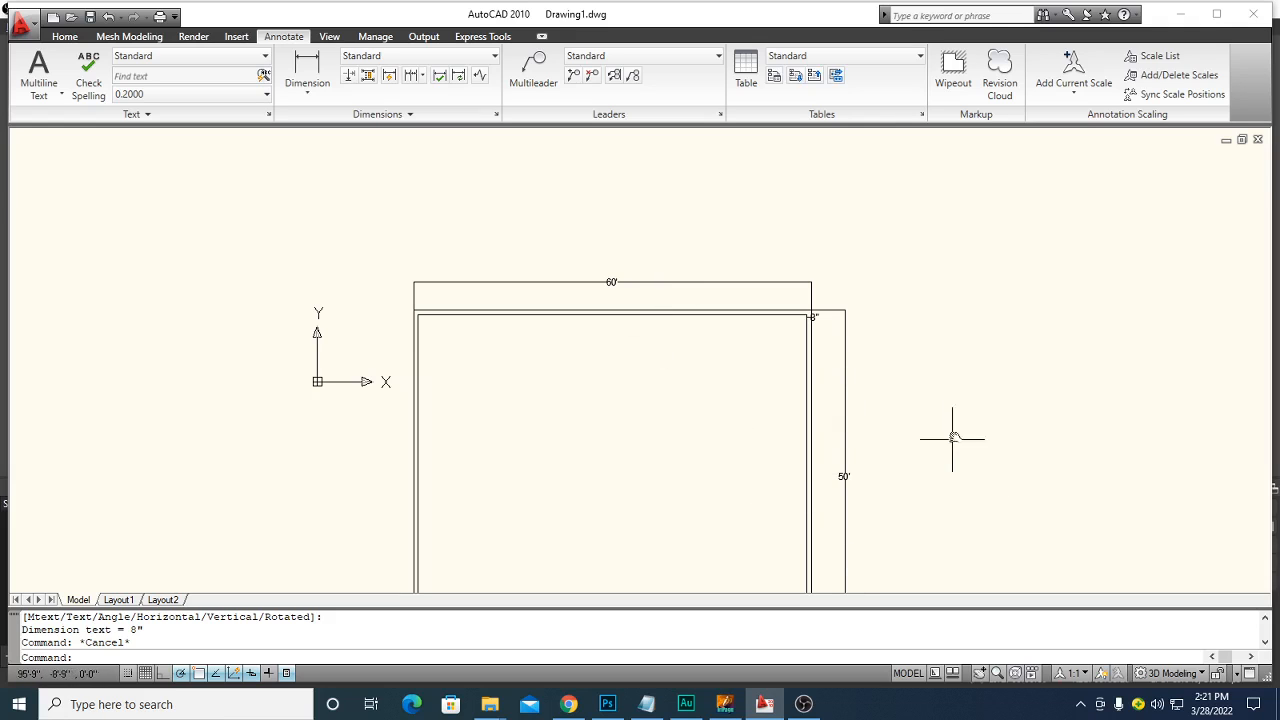
mouse_move(951, 437)
middle_mouse_down()
mouse_move(957, 320)
mouse_move(958, 335)
middle_mouse_up()
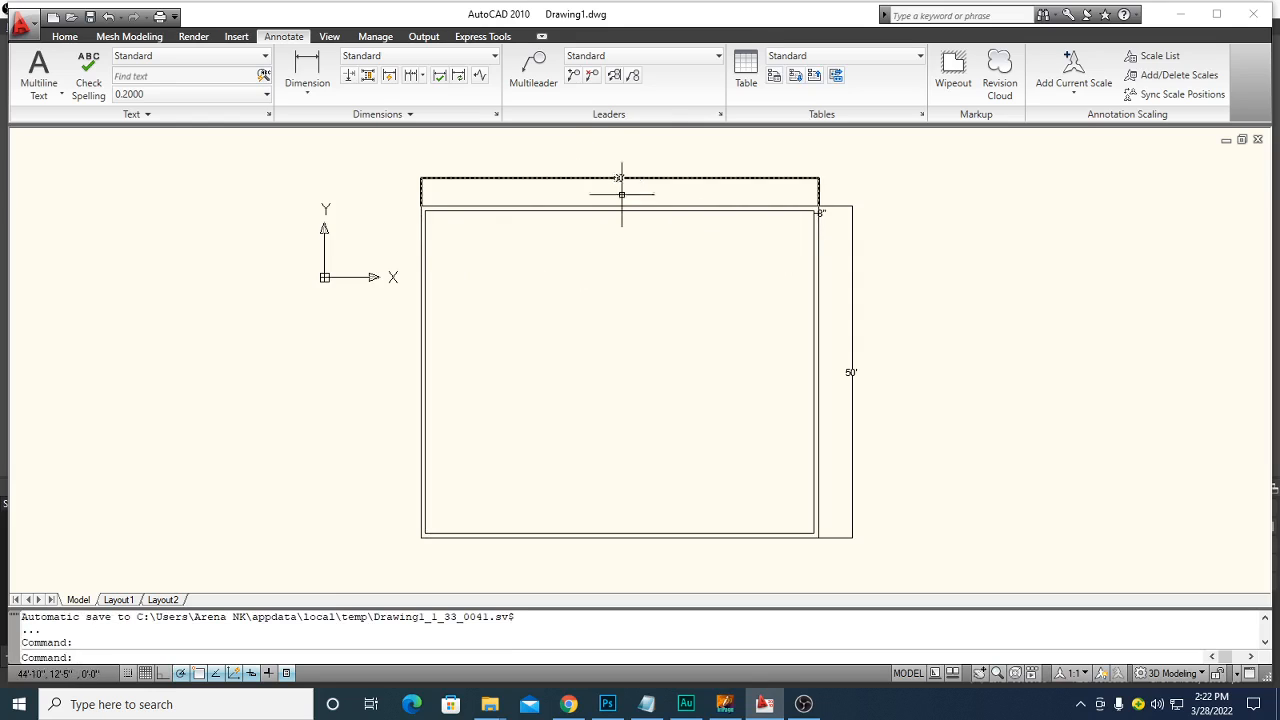
scroll(673, 277, "up", 1)
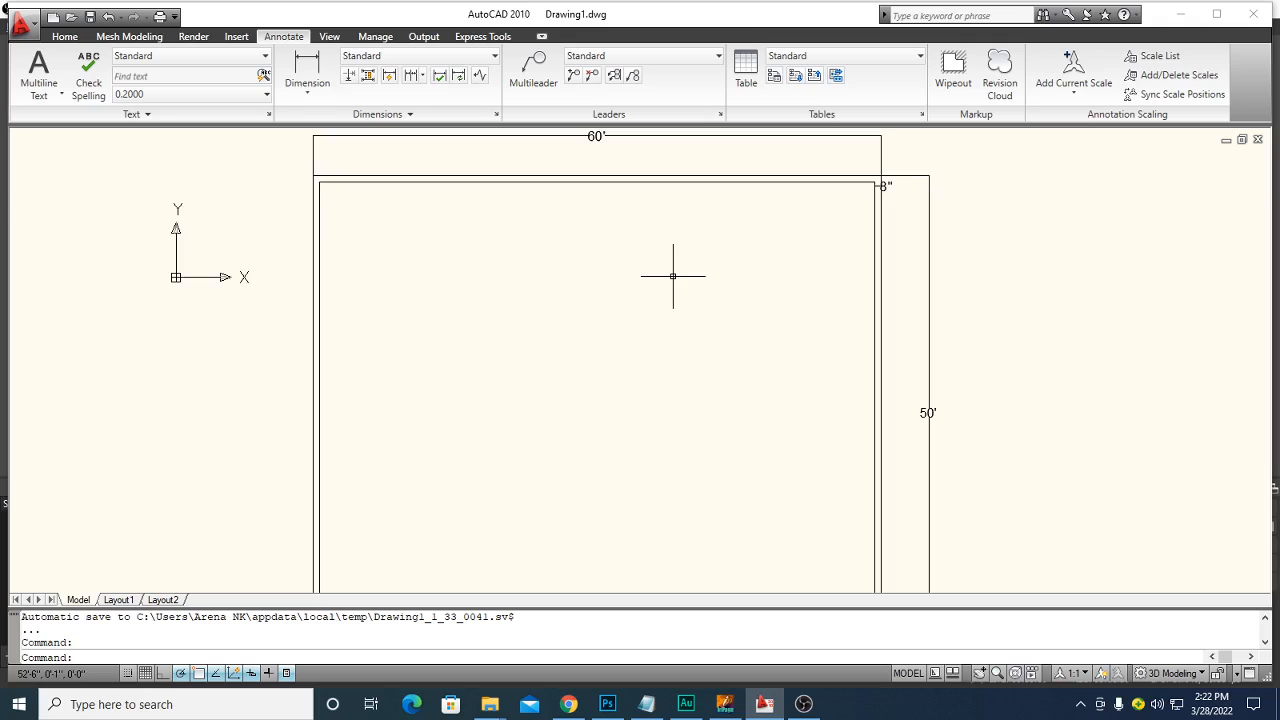
mouse_move(673, 277)
middle_mouse_down()
mouse_move(680, 317)
mouse_move(686, 266)
middle_mouse_up()
scroll(680, 317, "down", 1)
key("Escape")
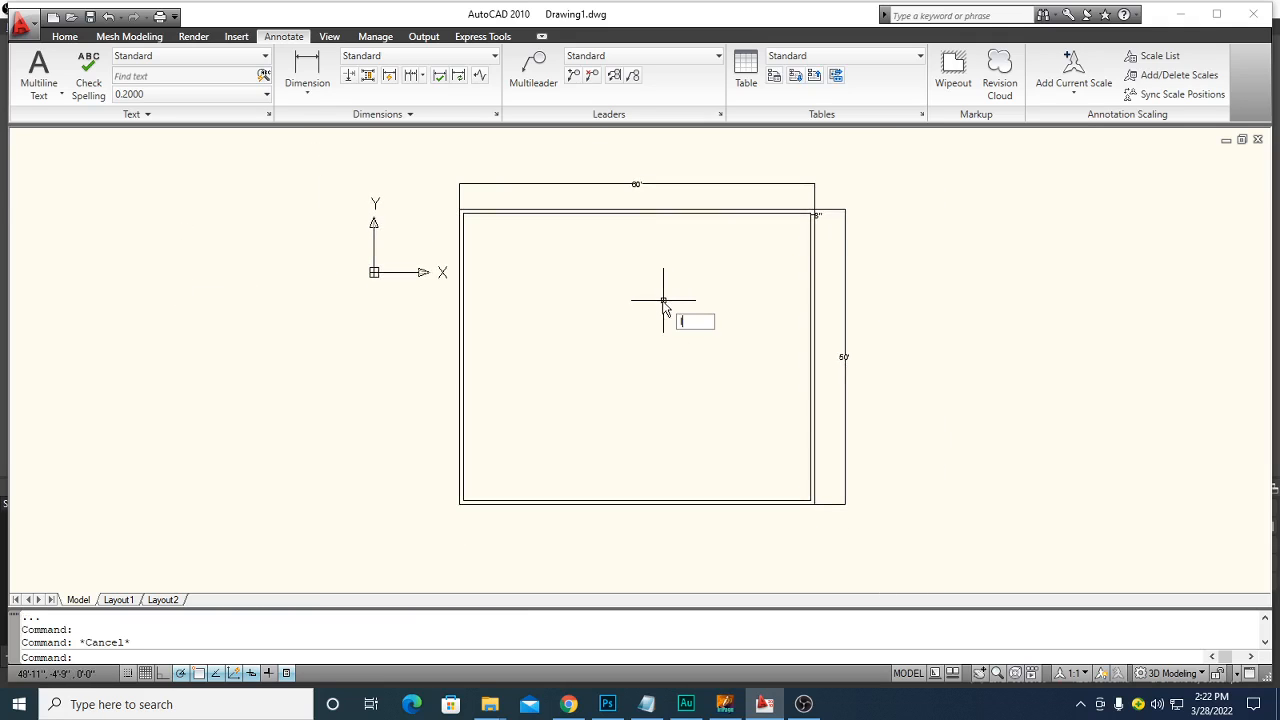
key("Return")
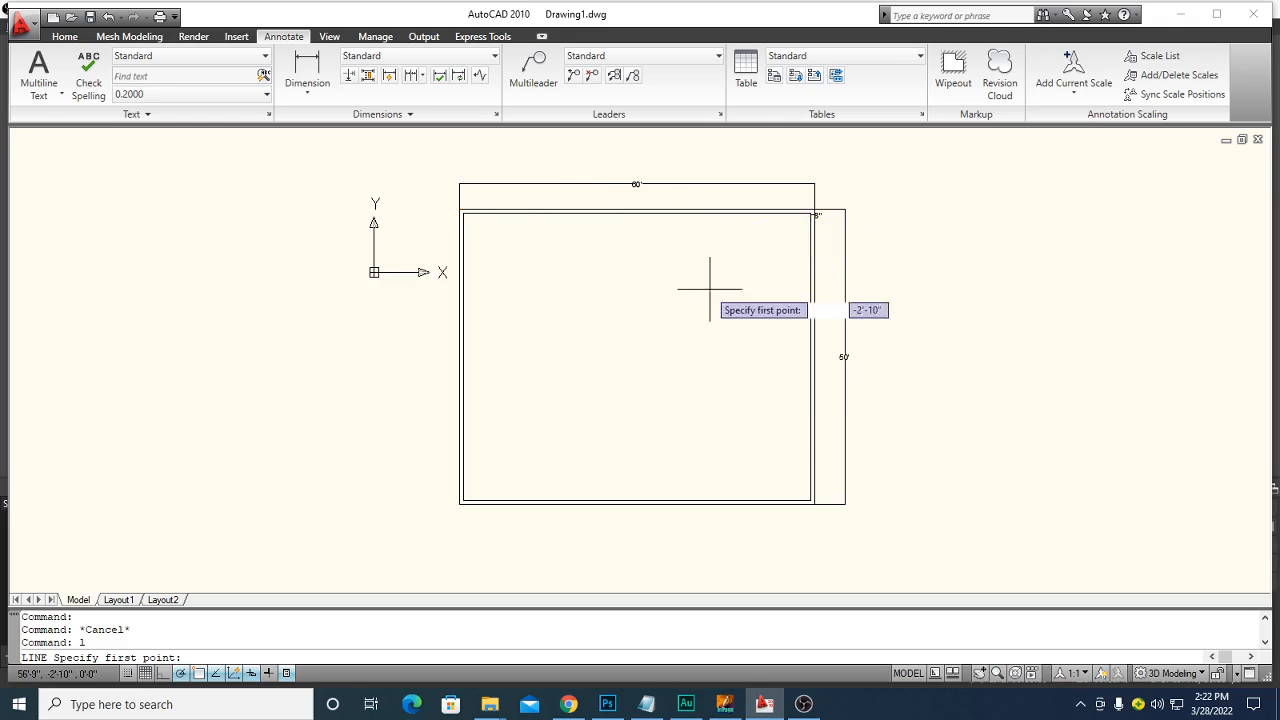
right_click(313, 676)
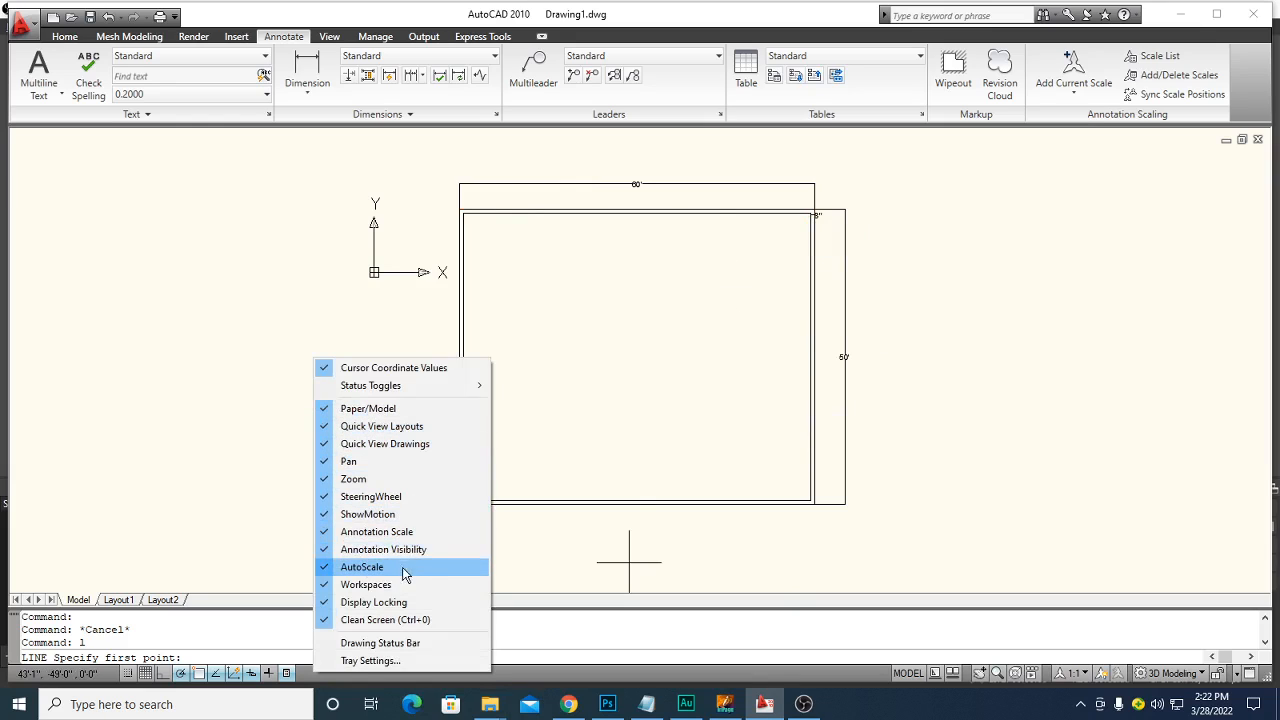
left_click(367, 661)
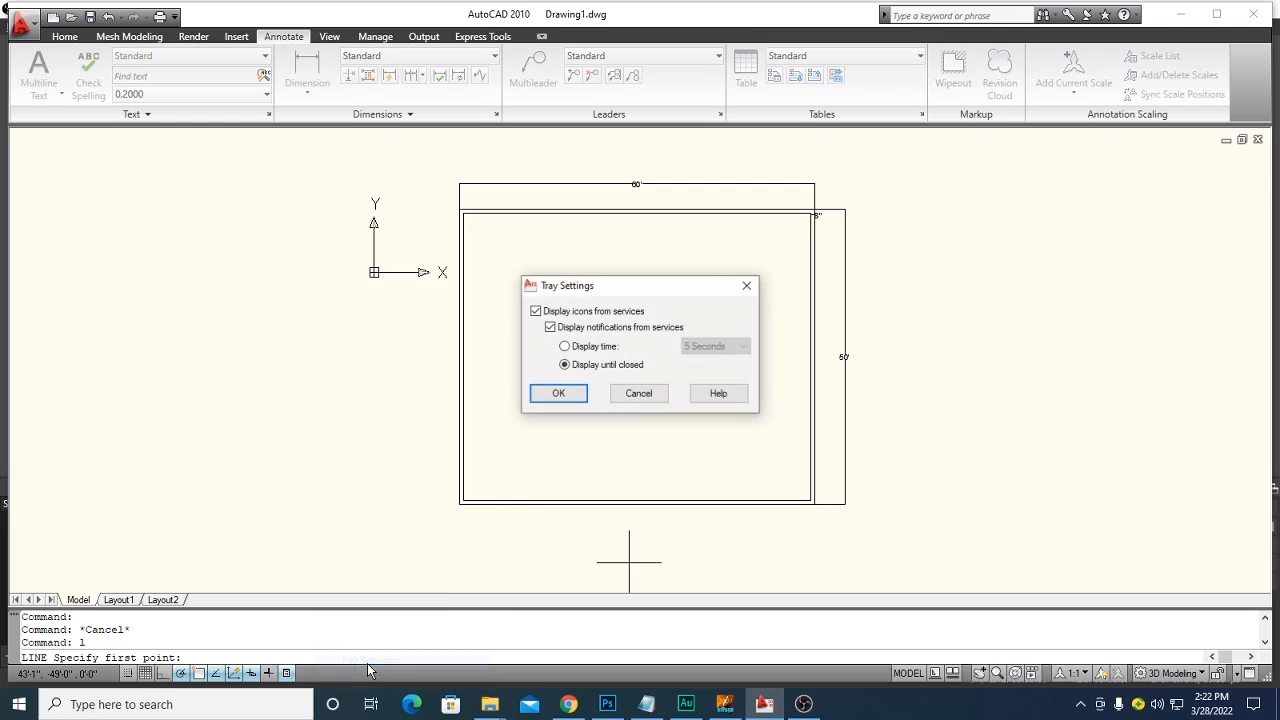
left_click(558, 394)
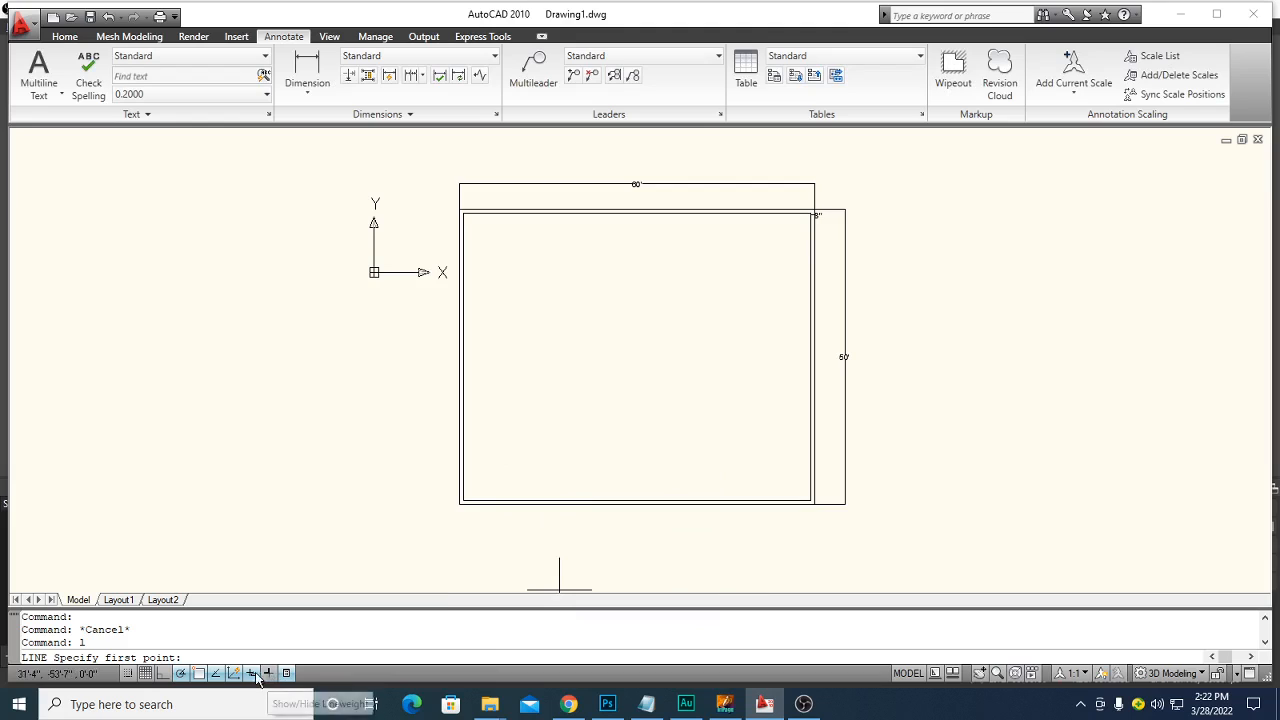
right_click(200, 676)
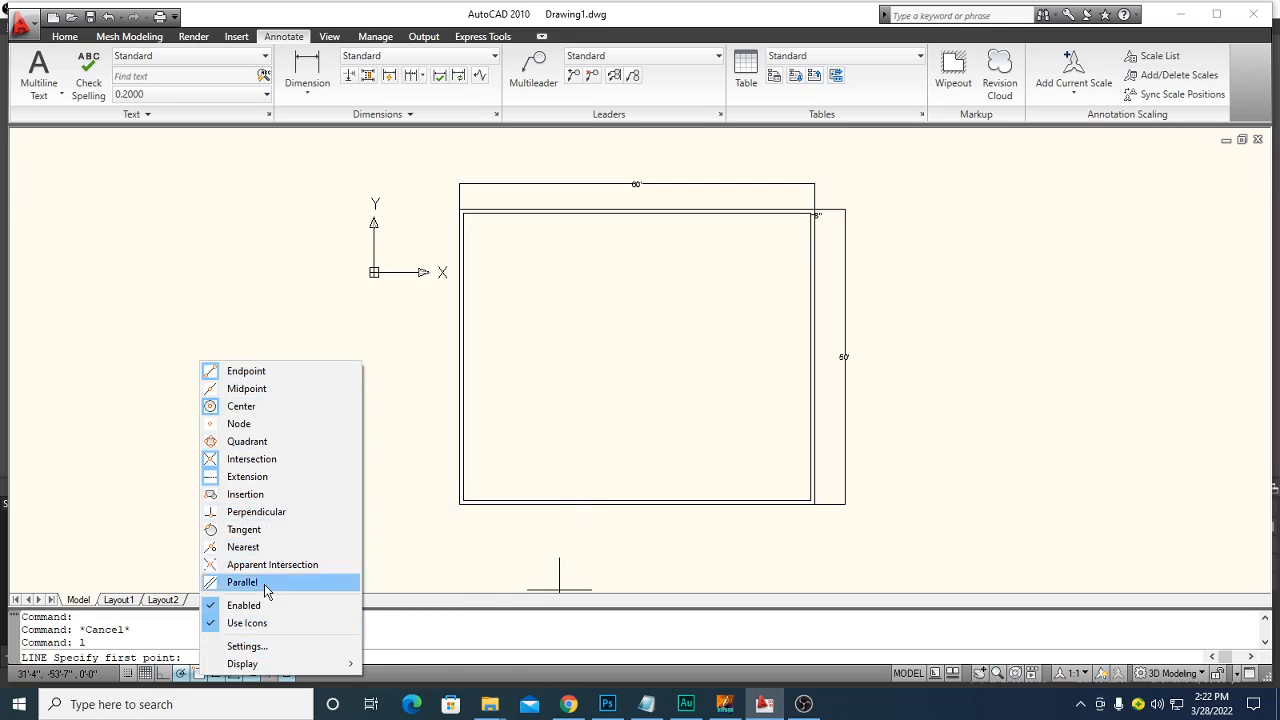
left_click(510, 669)
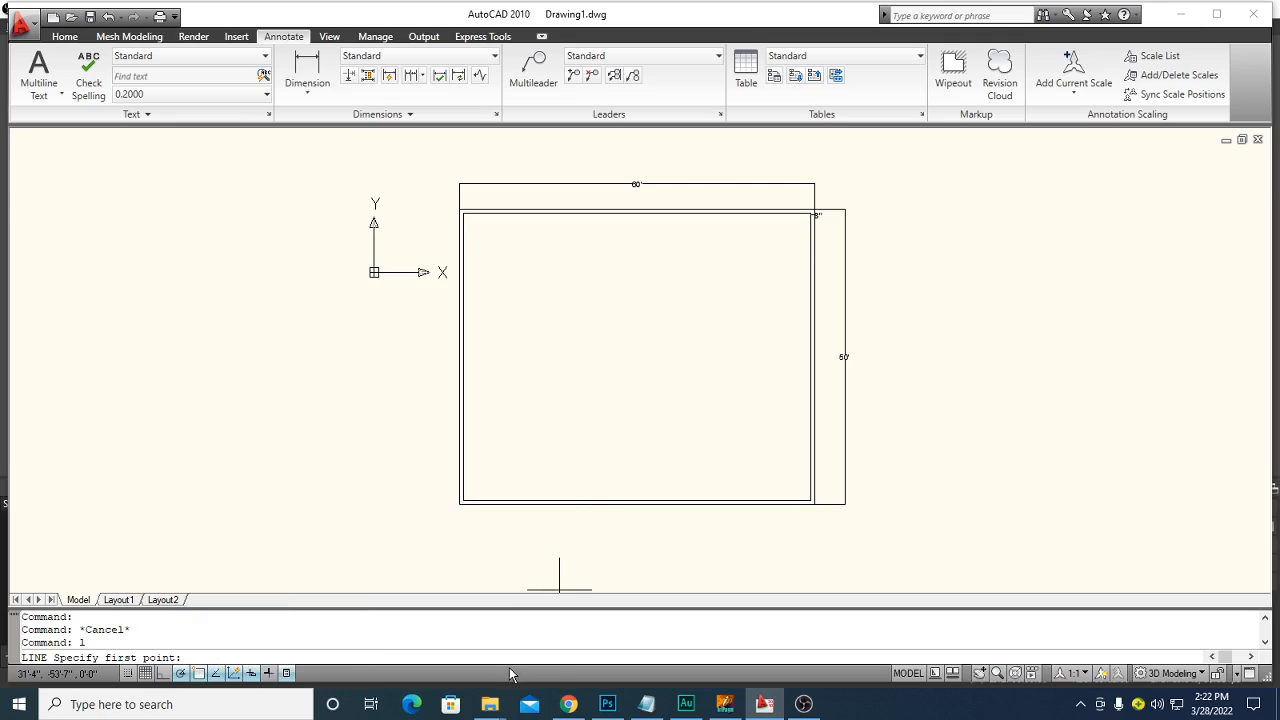
right_click(237, 674)
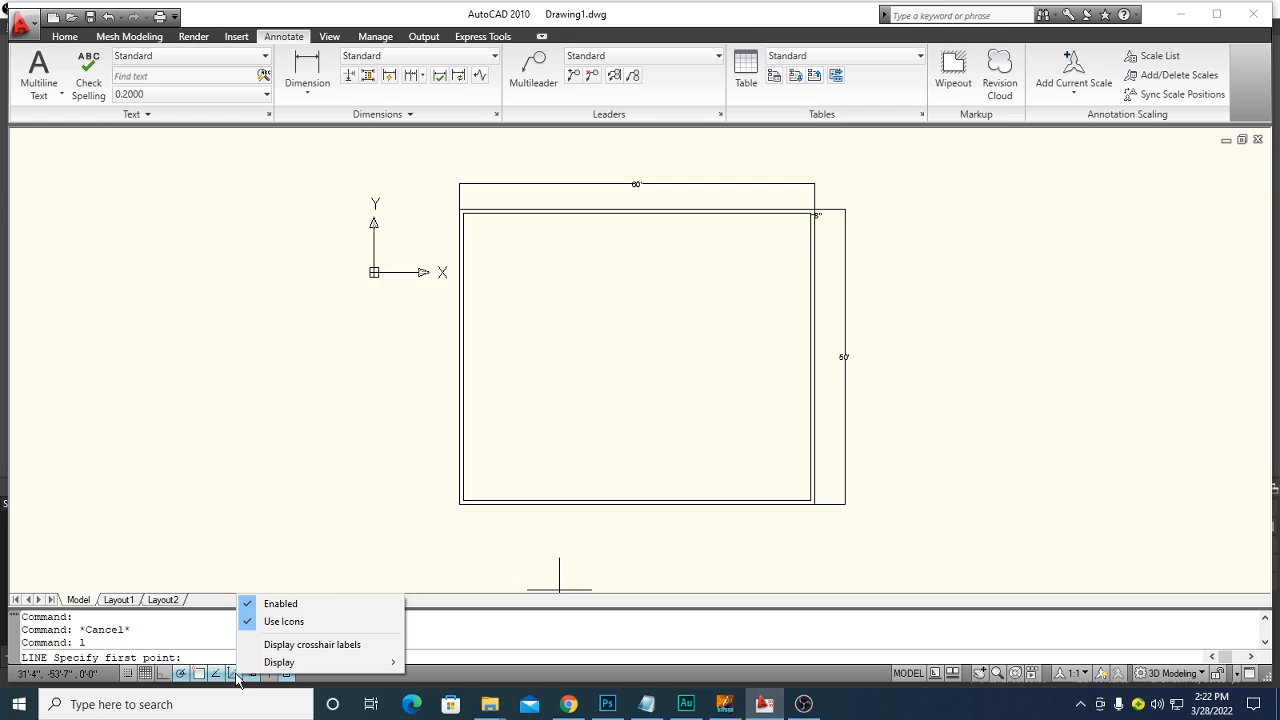
Turn on all object snap modes in the drafting settings
right_click(222, 674)
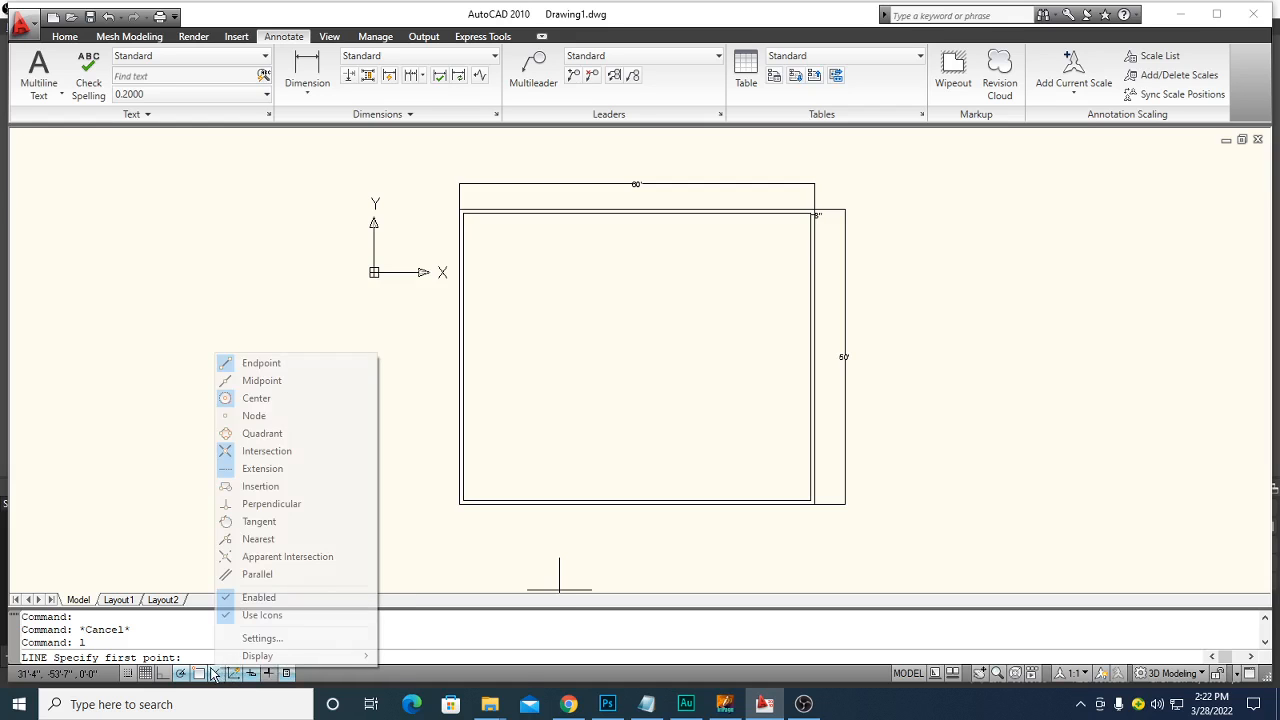
left_click(258, 640)
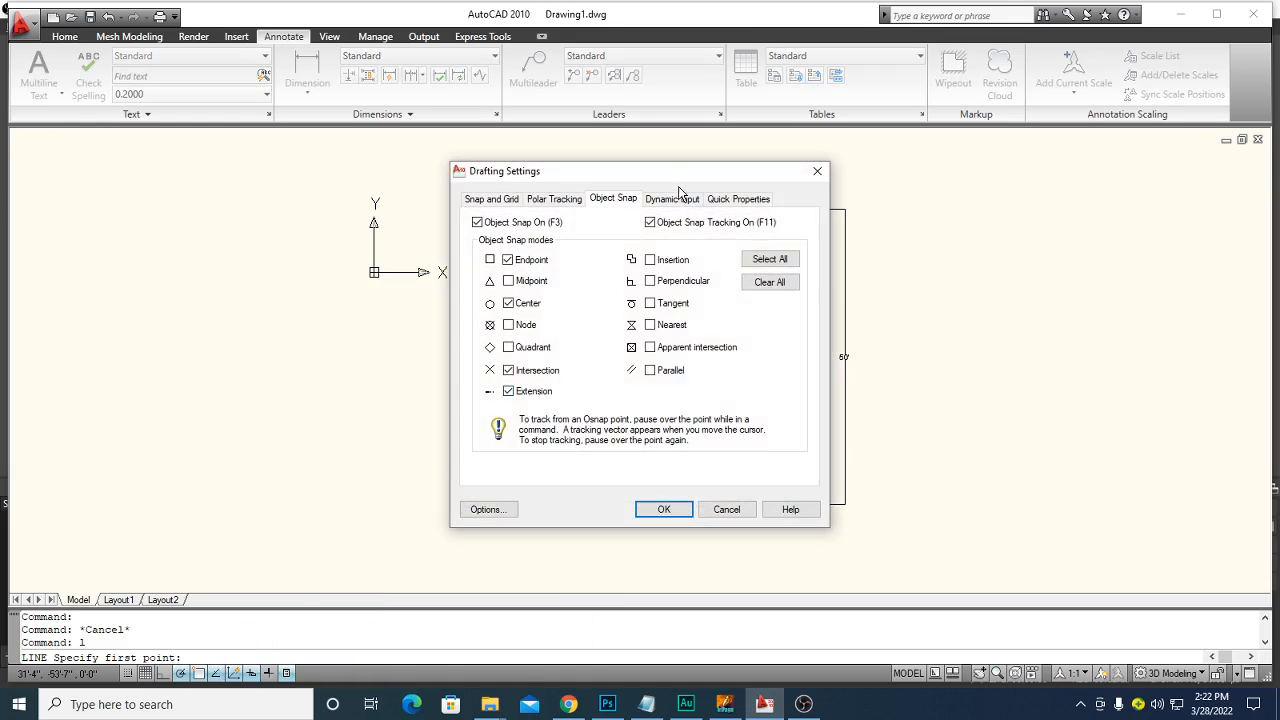
left_click_drag(674, 182, 1086, 163)
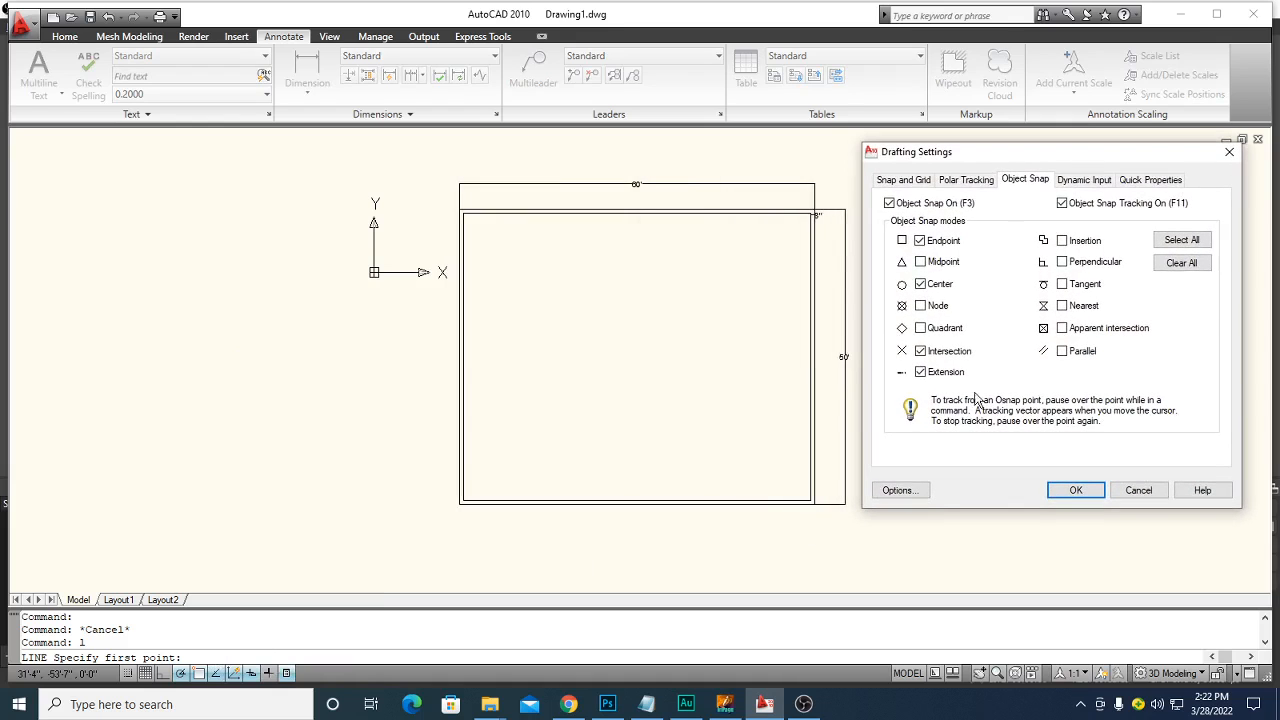
left_click(1181, 240)
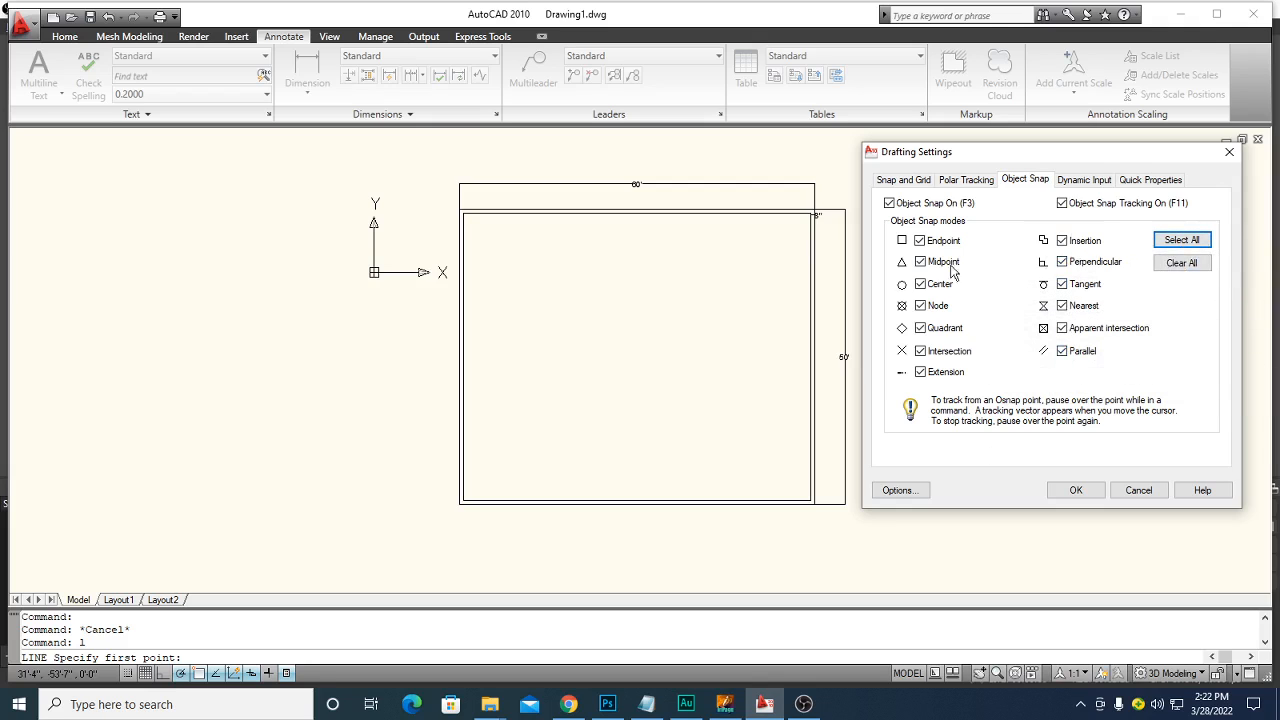
left_click(1070, 490)
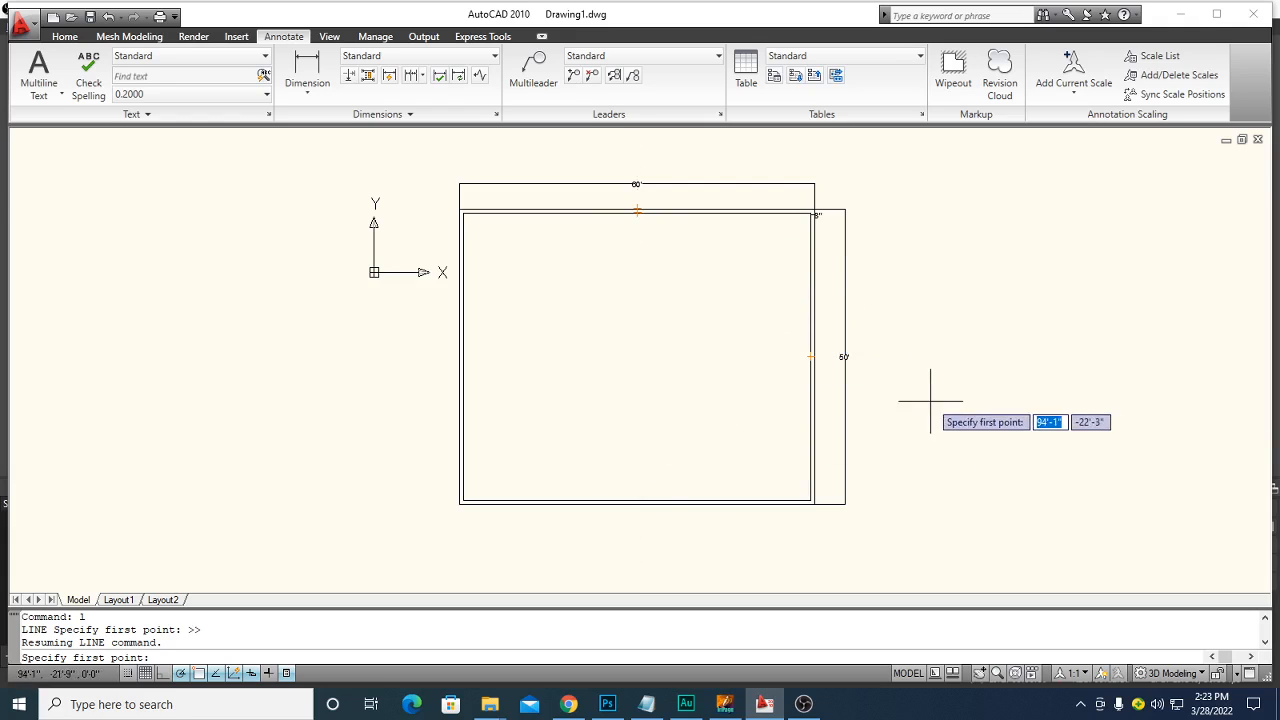
scroll(910, 367, "down", 1)
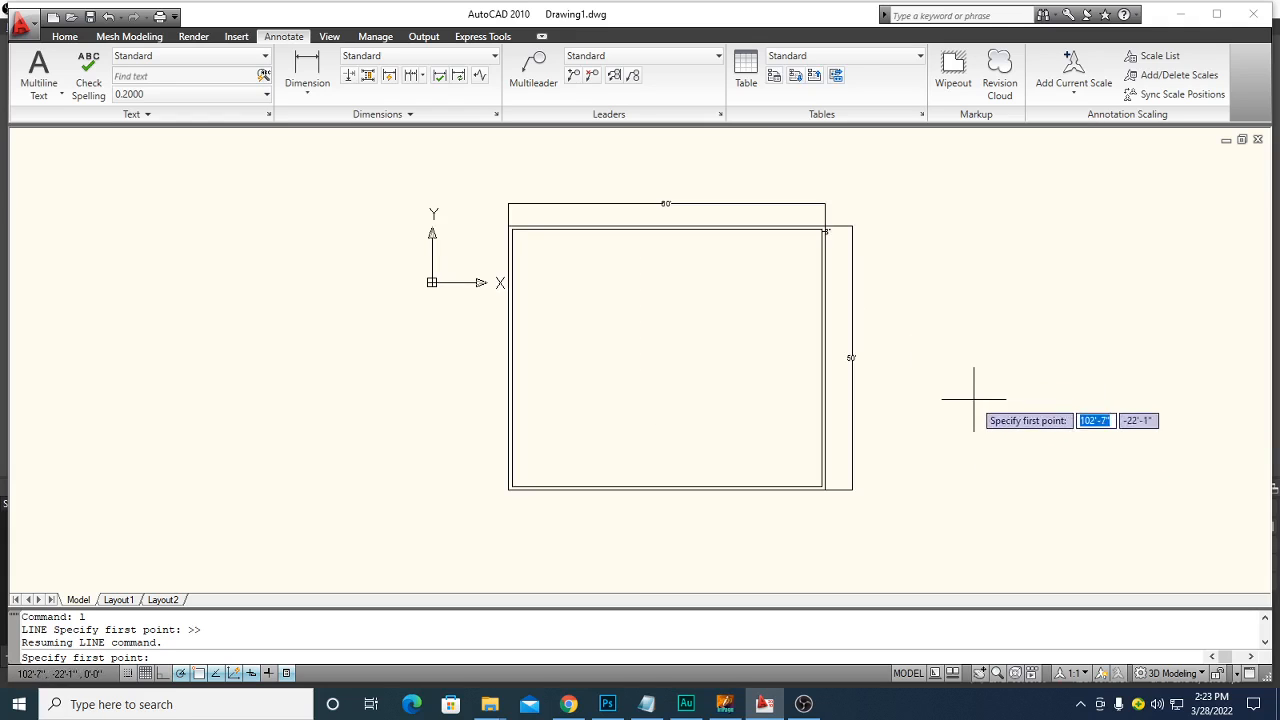
Draw a vertical line from the midpoint of the outer rectangle's top edge to the midpoint of its bottom edge
key("Escape")
type("l")
key("Return")
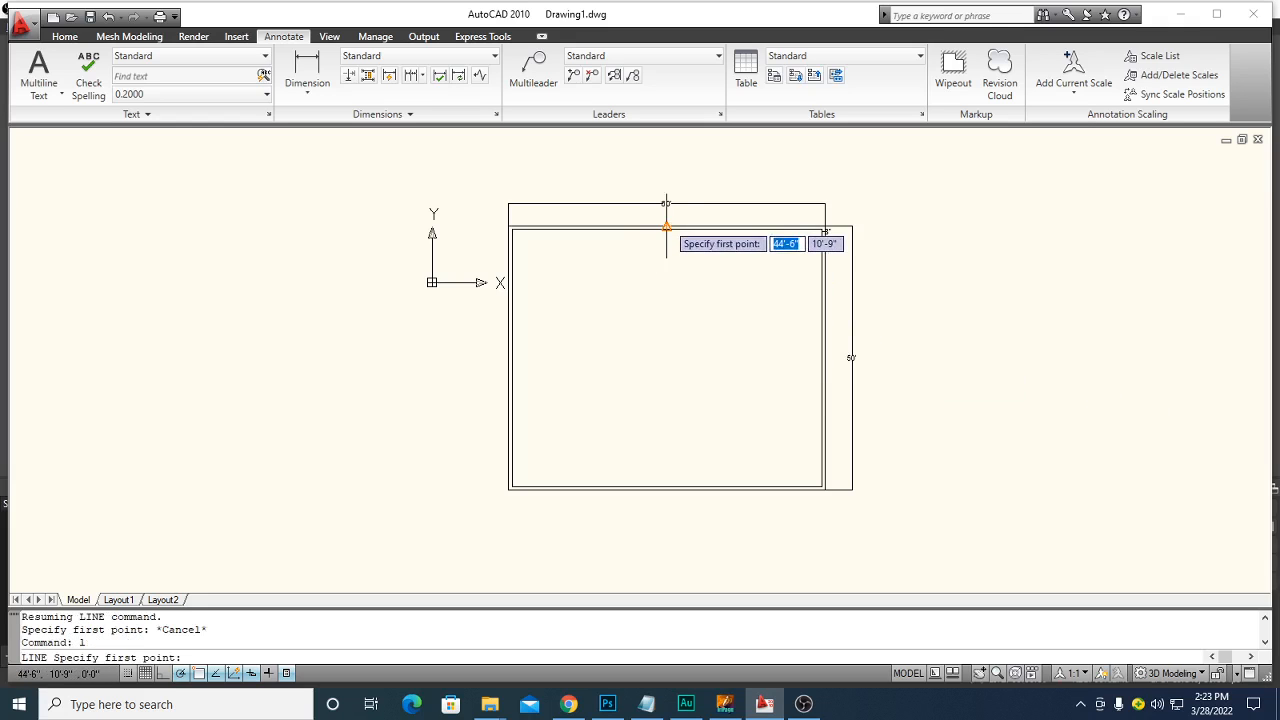
scroll(686, 257, "up", 2)
mouse_move(686, 257)
middle_mouse_down()
mouse_move(694, 231)
mouse_move(674, 211)
middle_mouse_up()
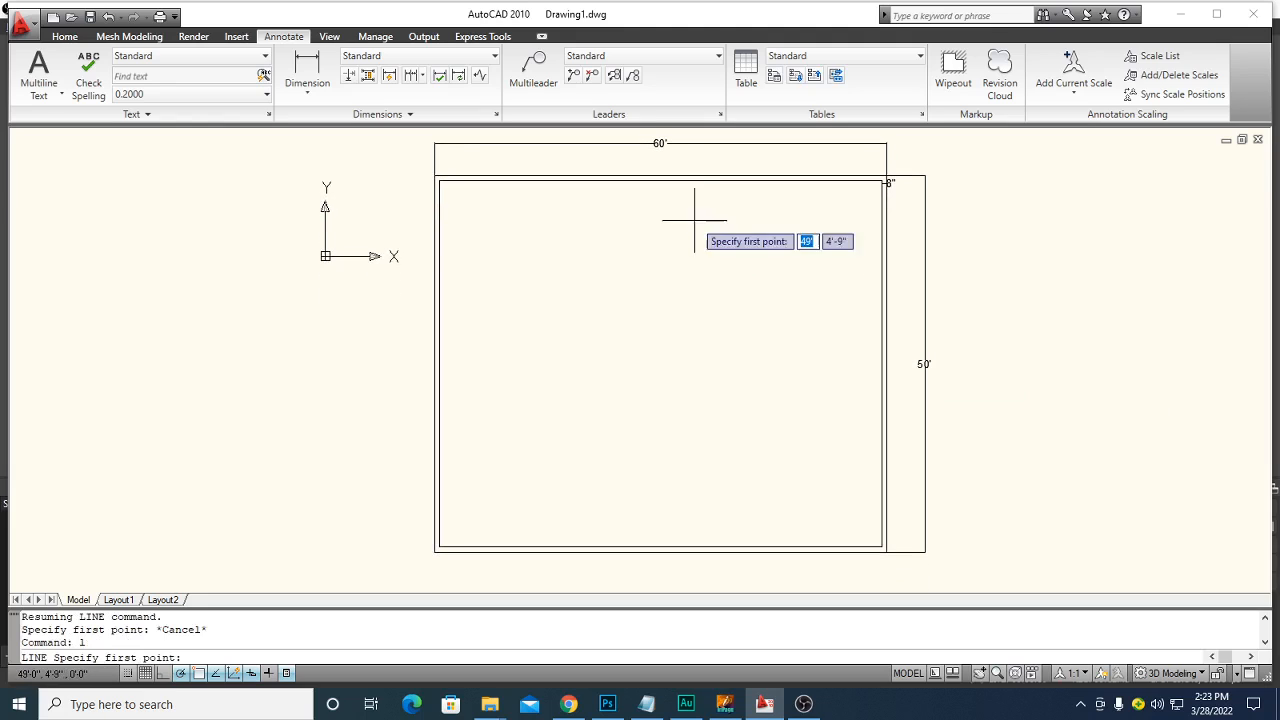
left_click(660, 176)
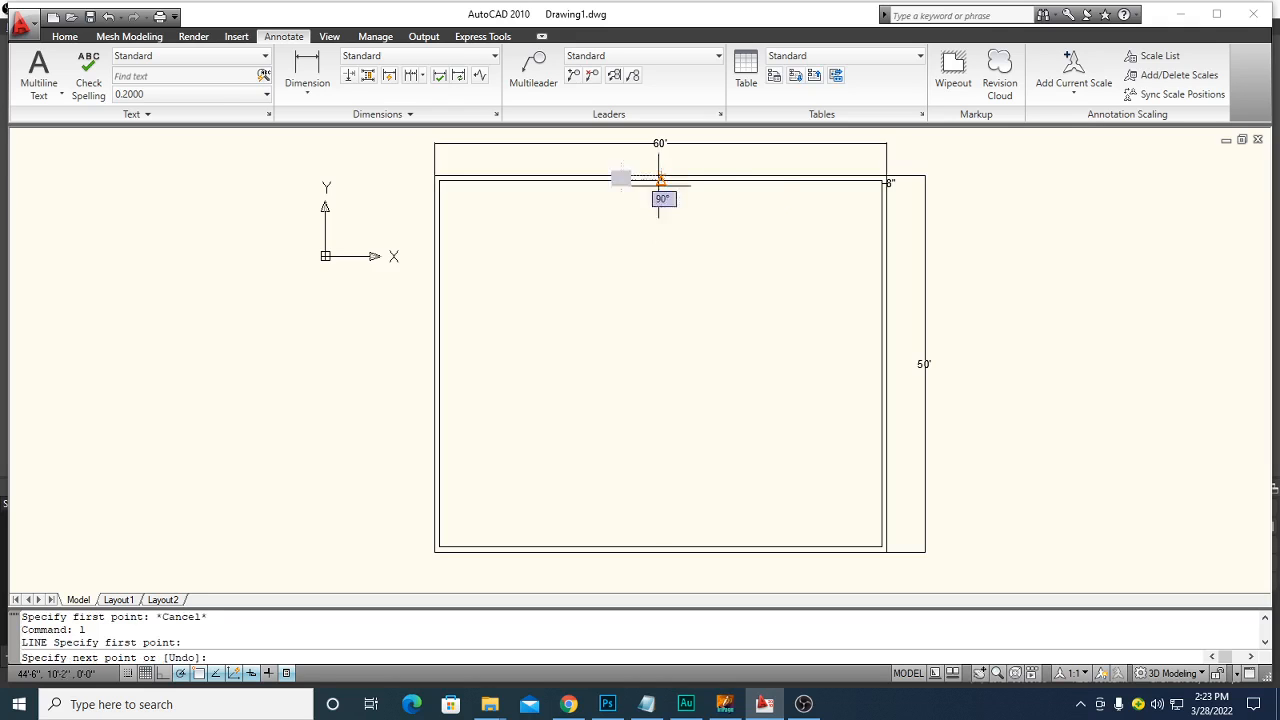
left_click(661, 552)
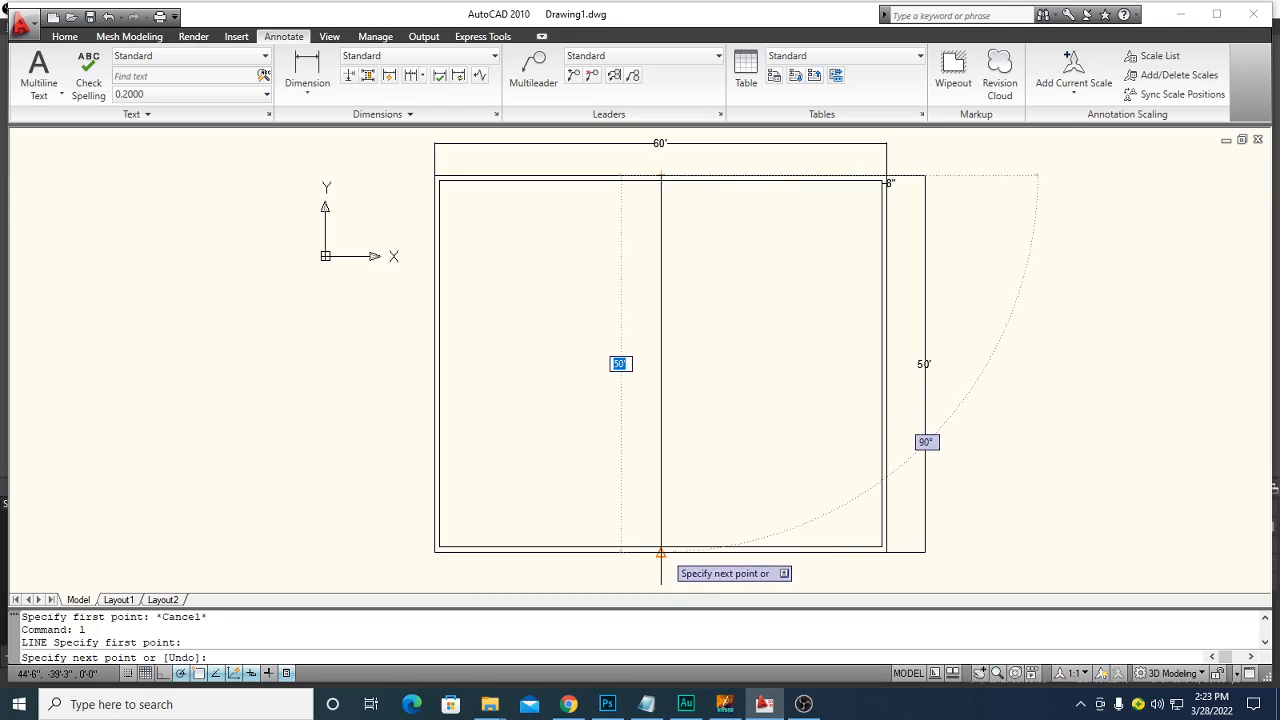
key("Escape")
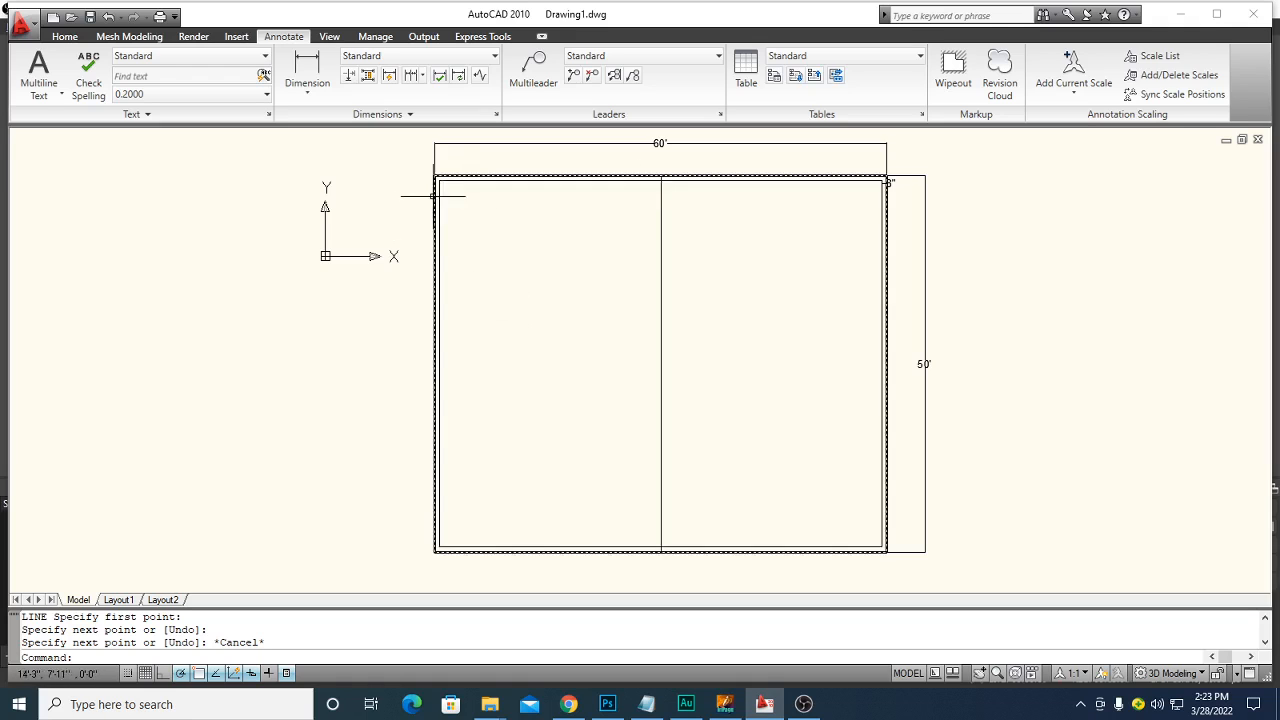
mouse_move(538, 264)
middle_mouse_down()
mouse_move(623, 287)
mouse_move(653, 281)
middle_mouse_up()
key("Escape")
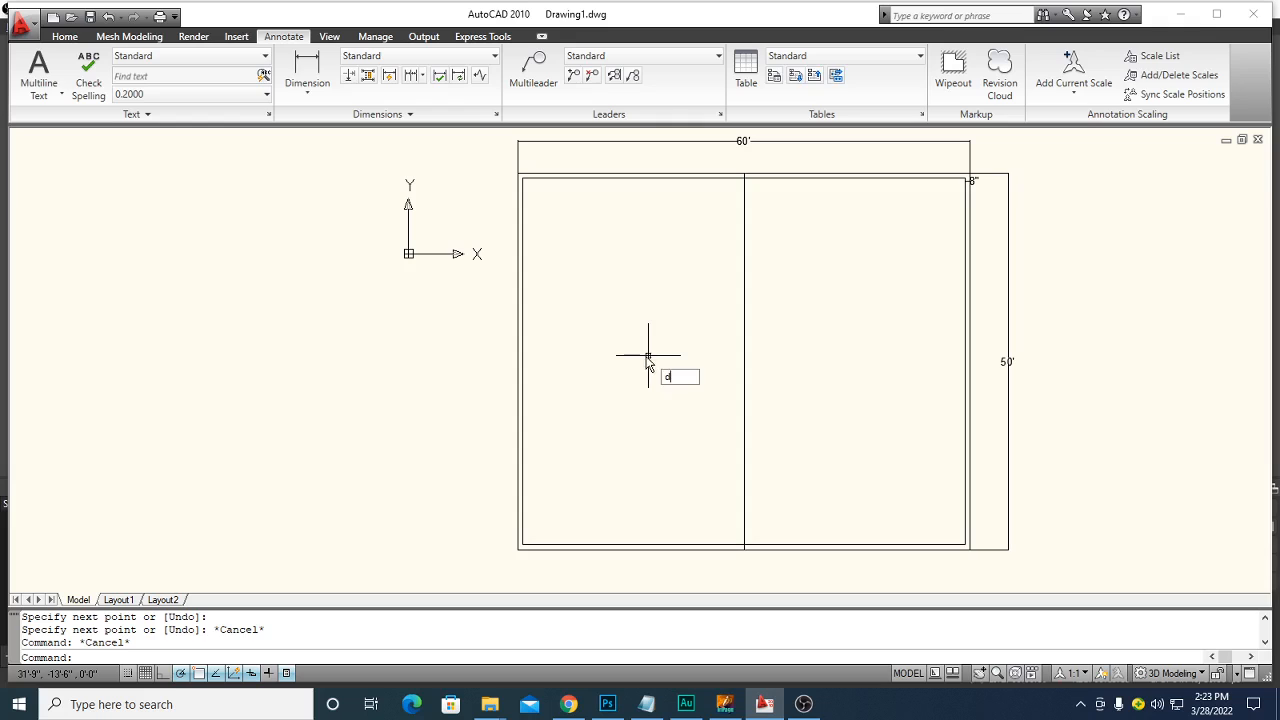
key("Return")
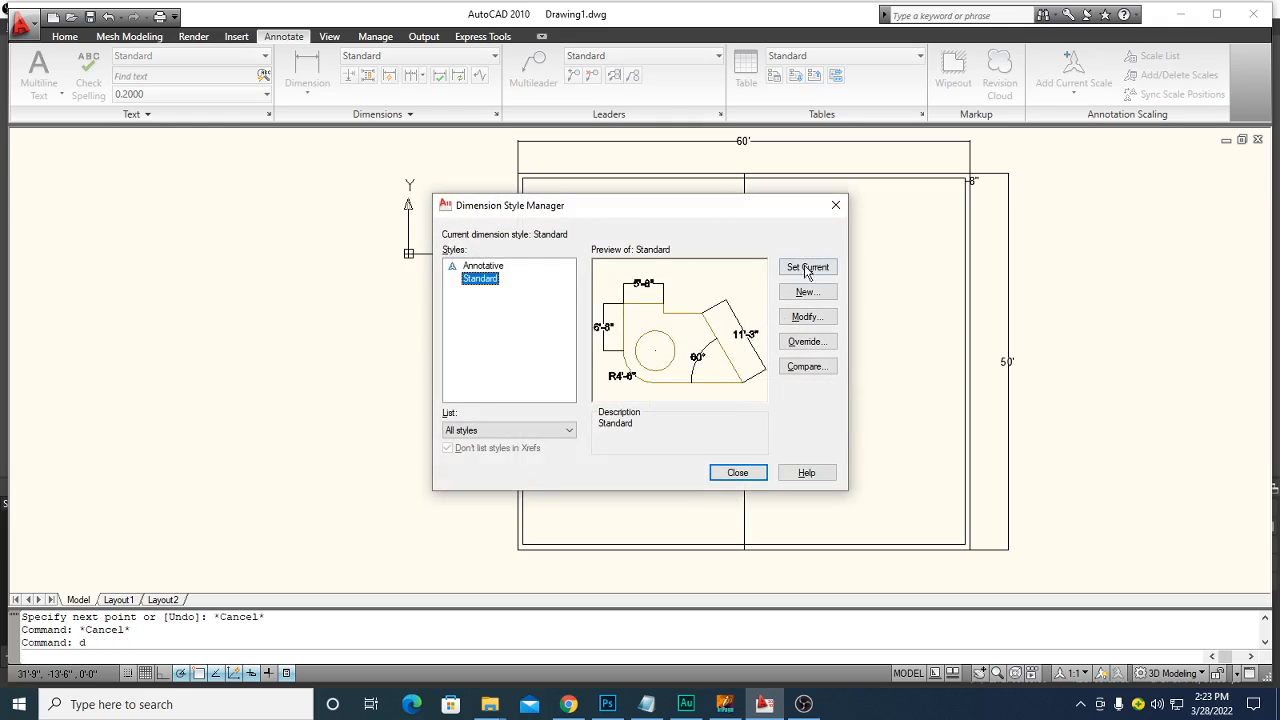
left_click(740, 478)
key("Escape")
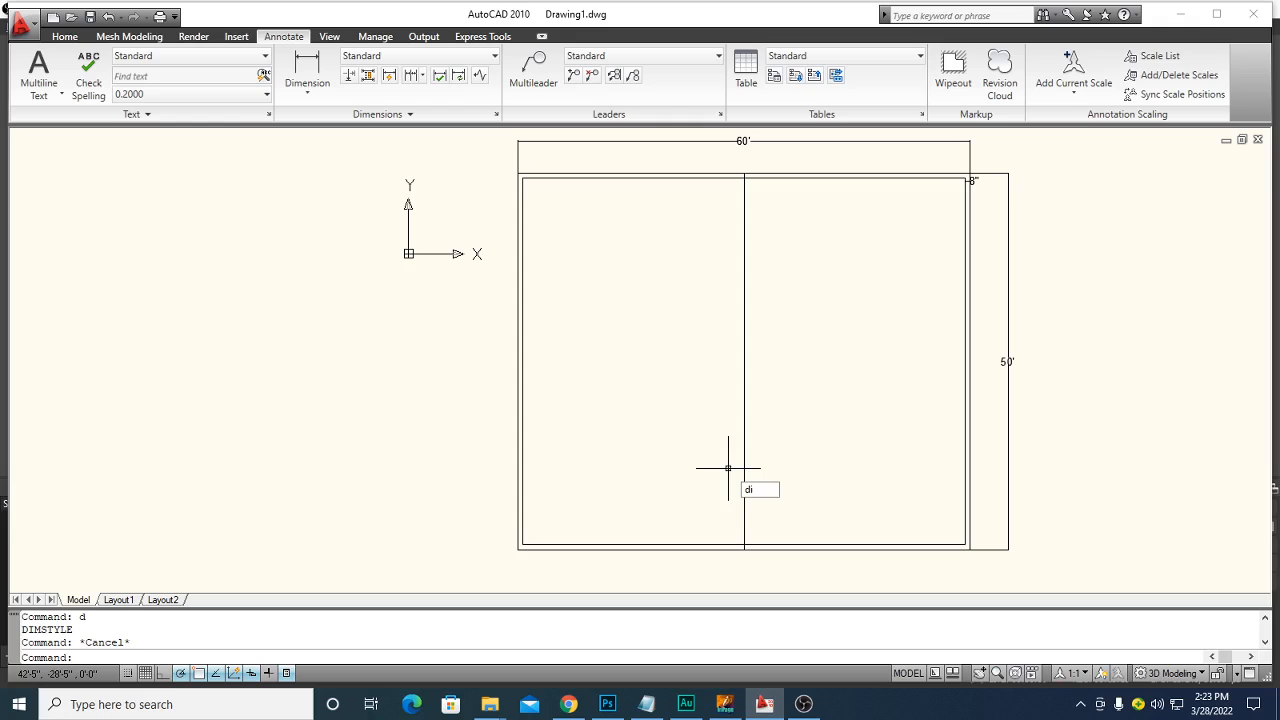
Measure down the outer rectangle's left edge from its upper-left corner with the Distance tool
key("Return")
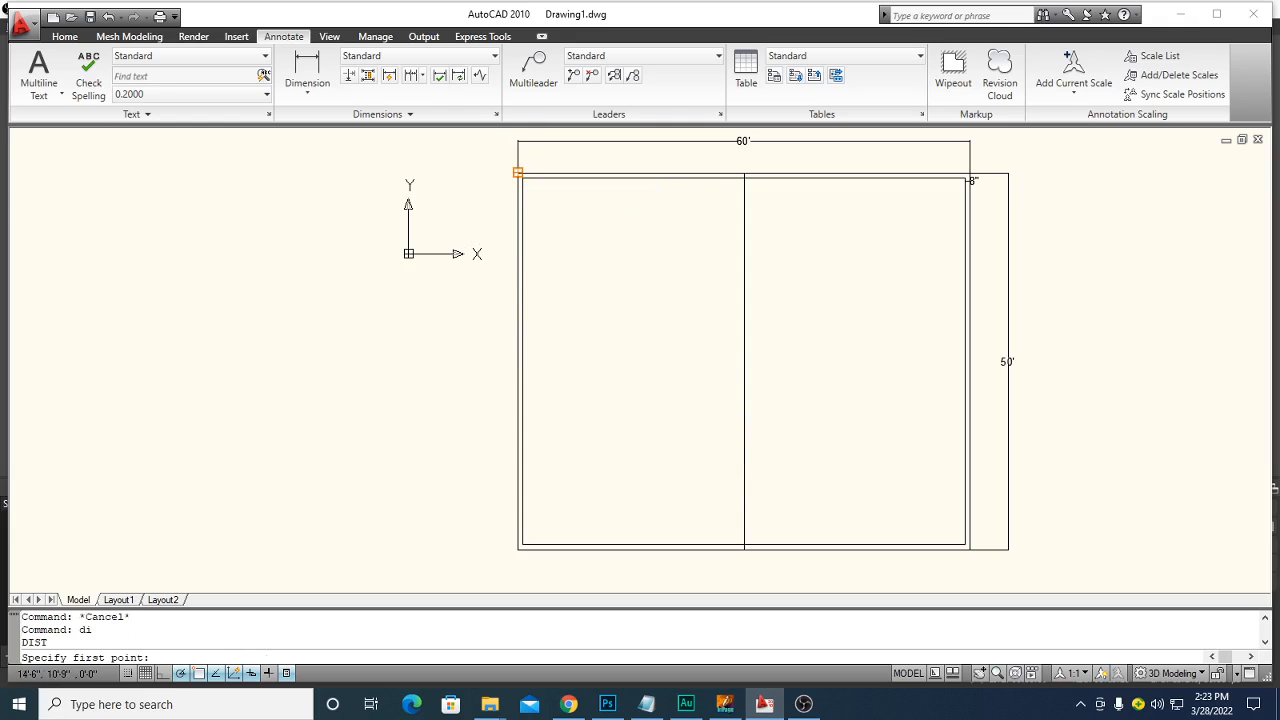
left_click(517, 172)
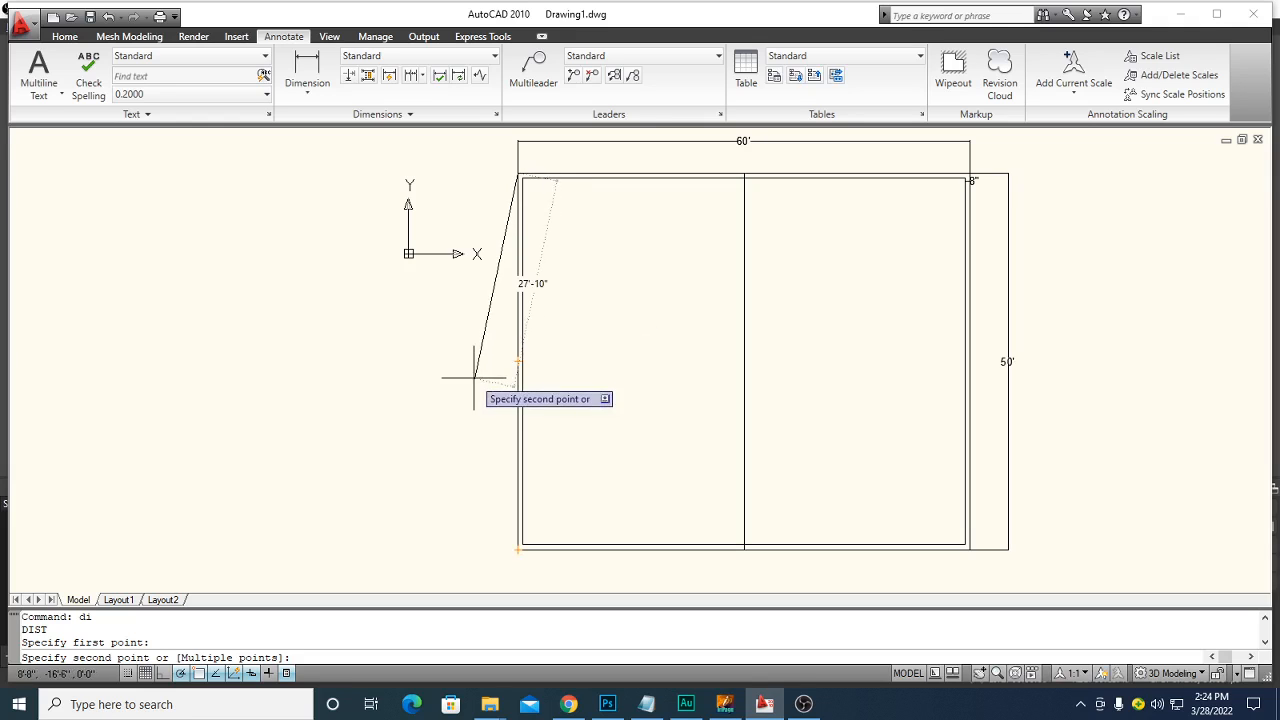
key("Escape")
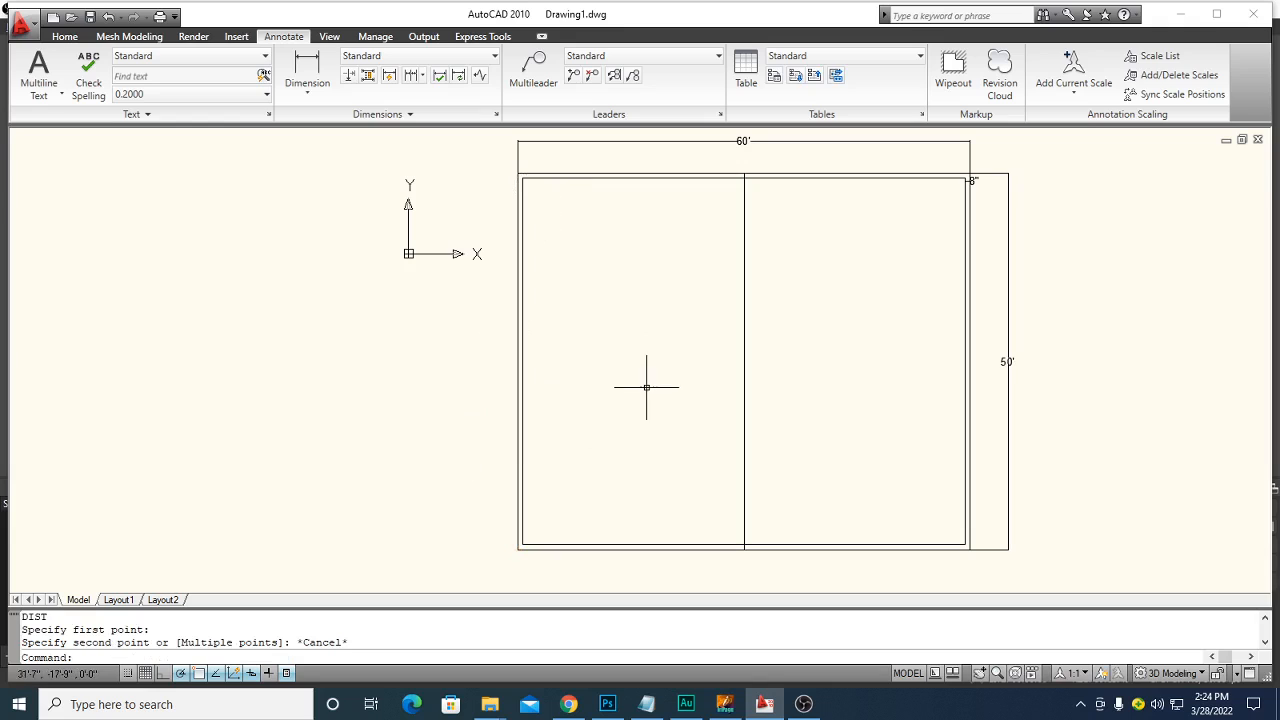
Draw a 25' line from the outer rectangle's upper-left corner straight down along its left edge, and select it to check its endpoints
key("Return")
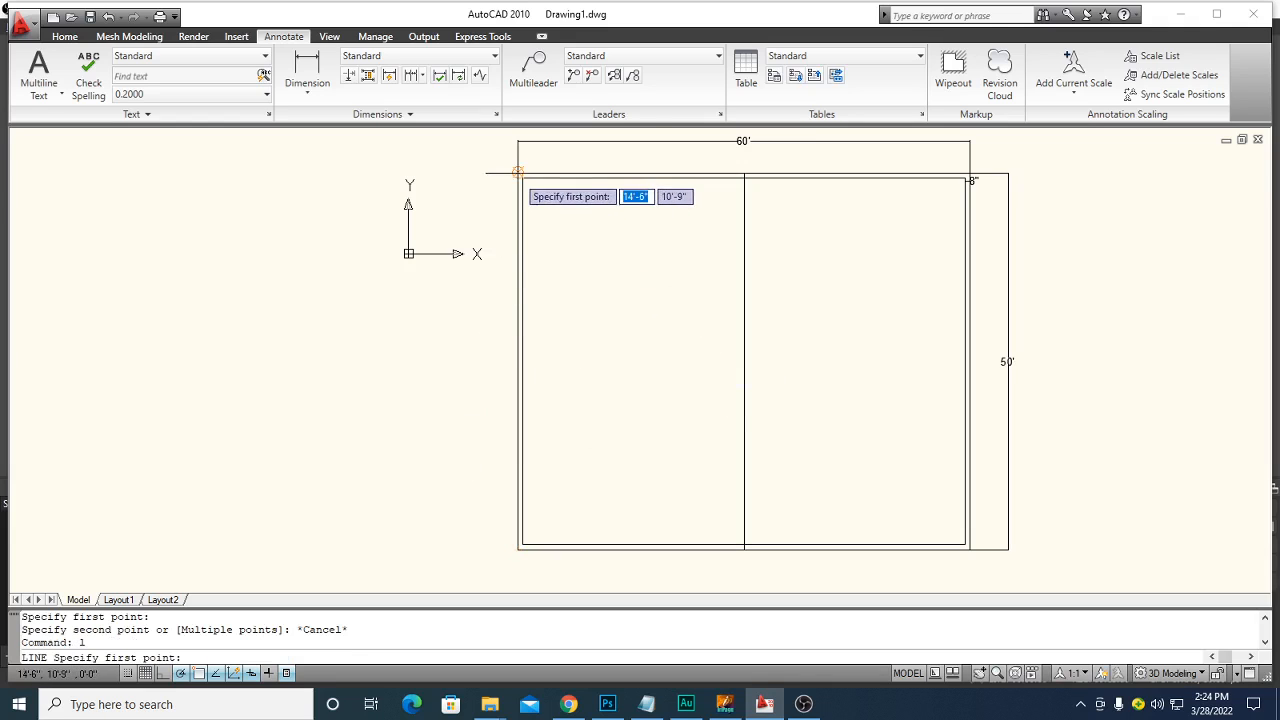
left_click(518, 179)
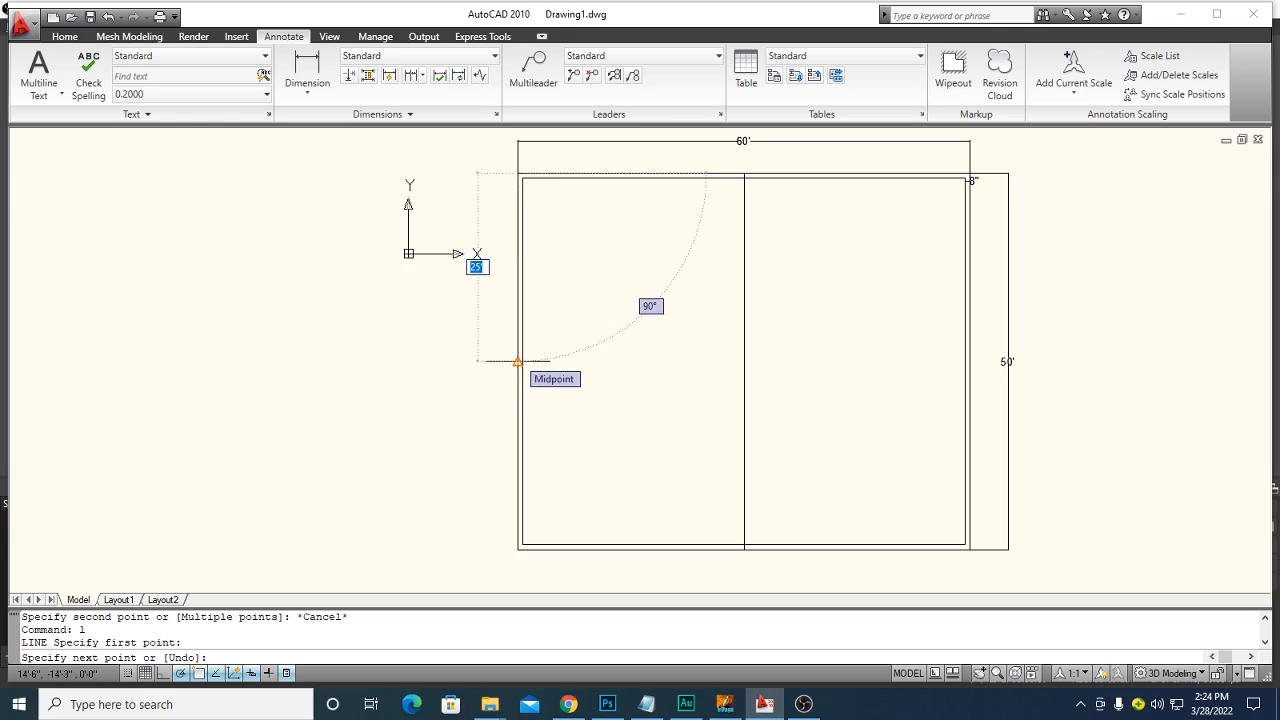
key("Tab")
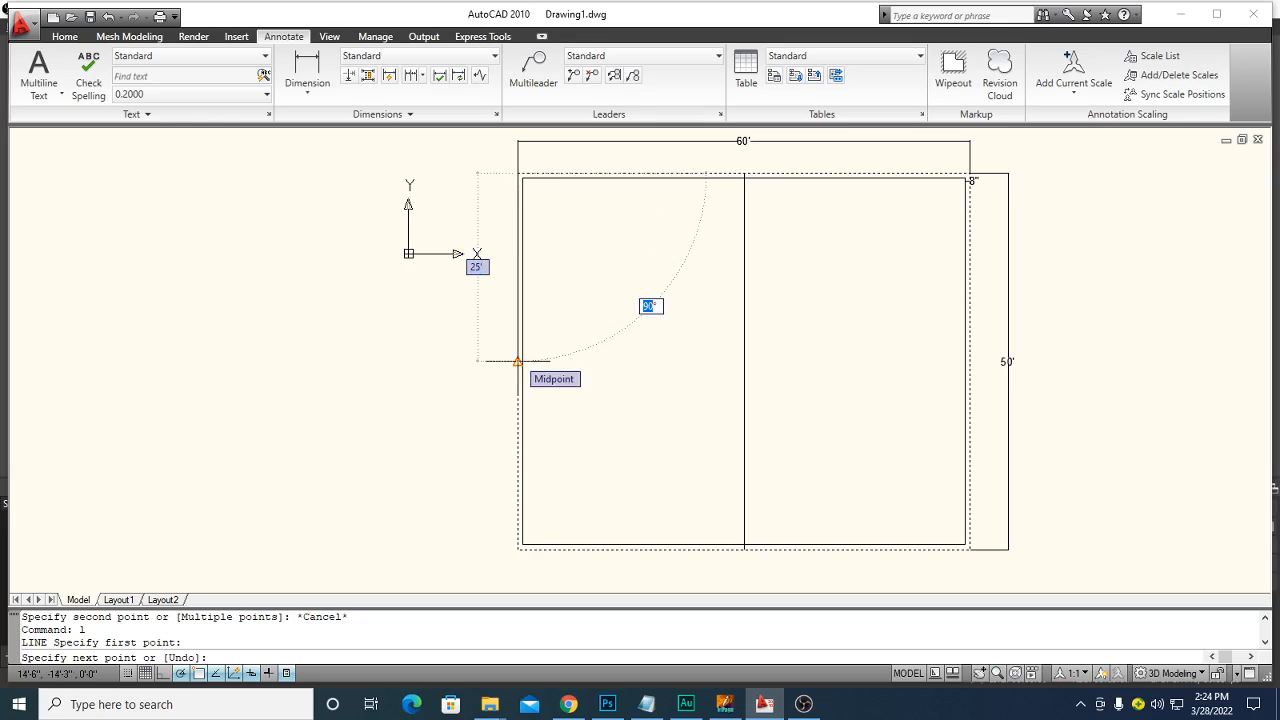
key("Tab")
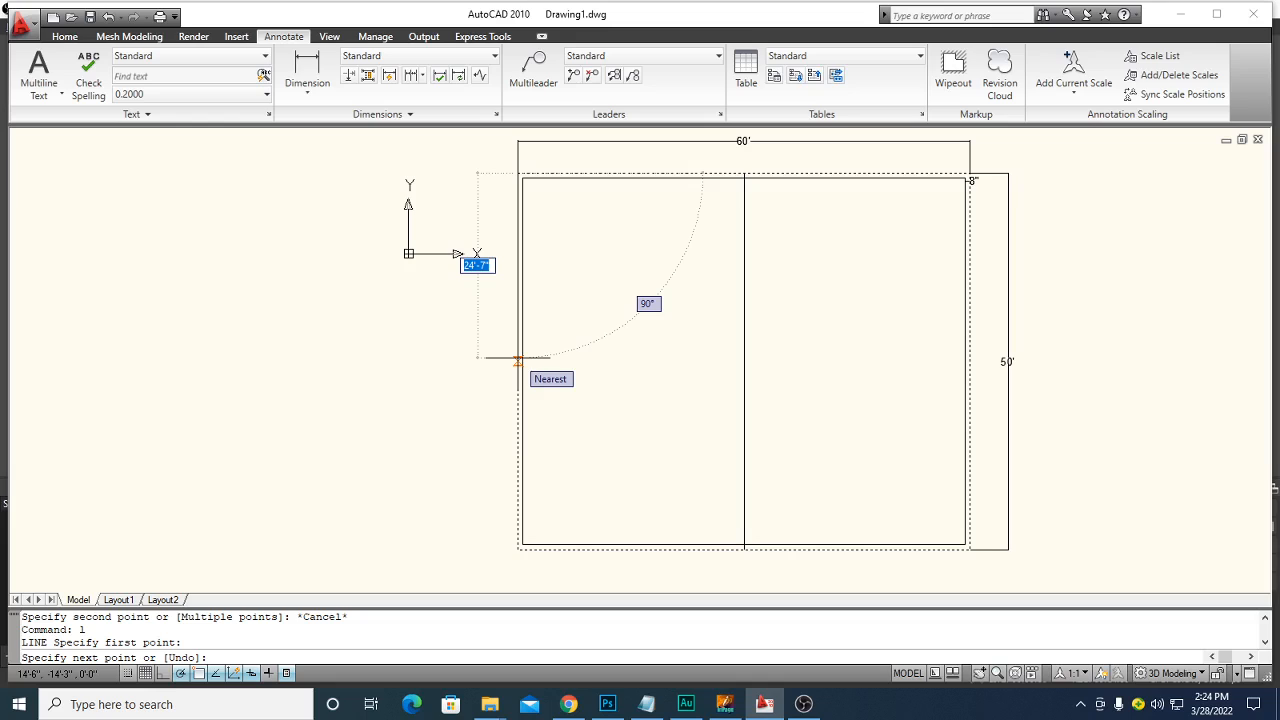
type("25")
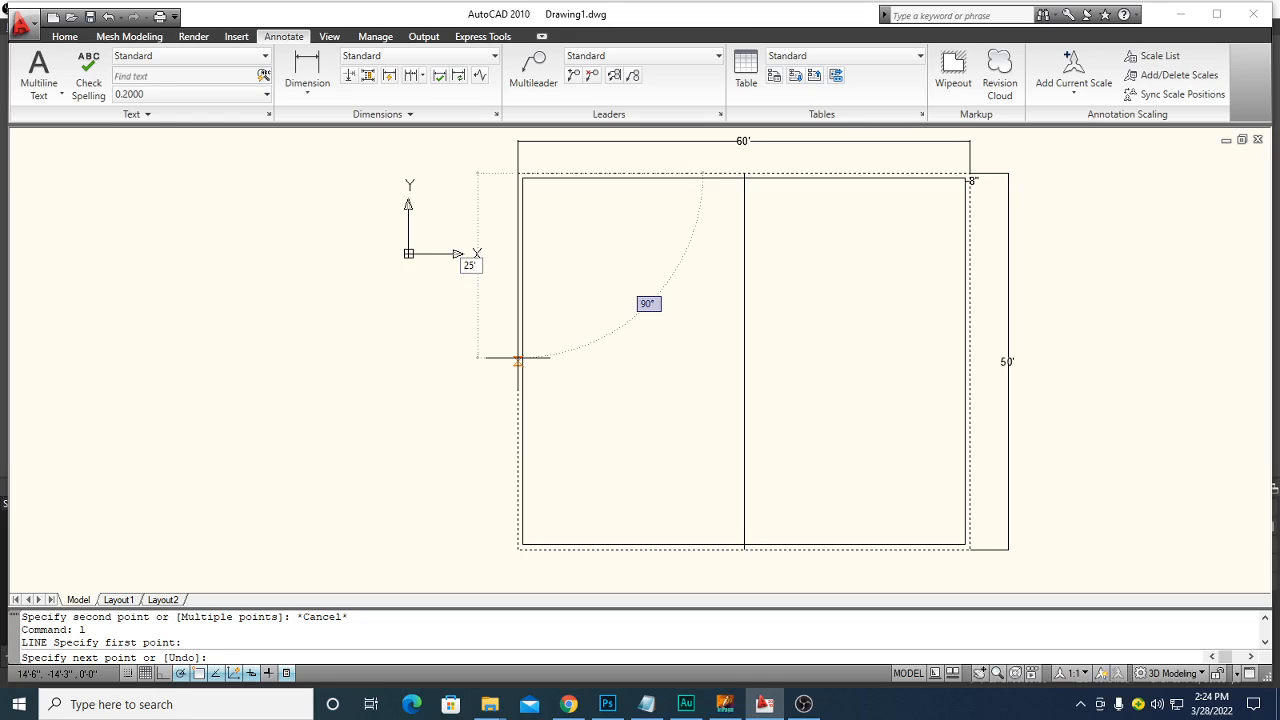
key("Return")
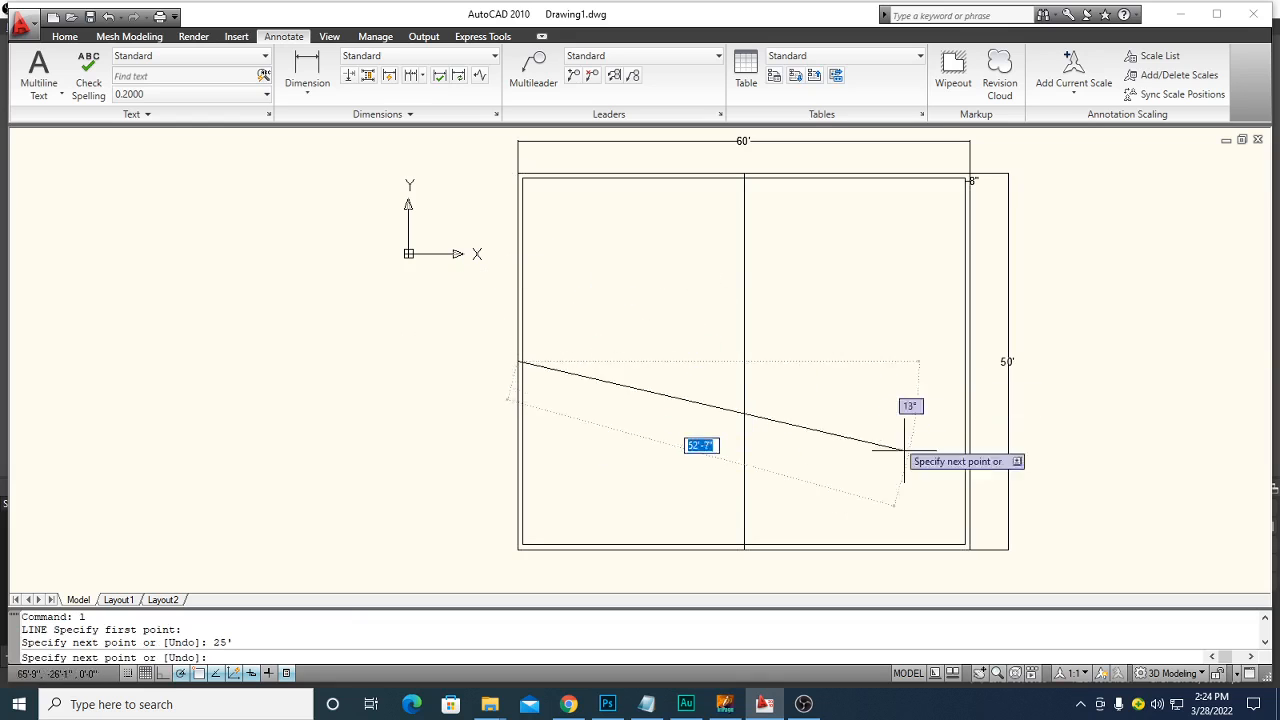
key("Escape")
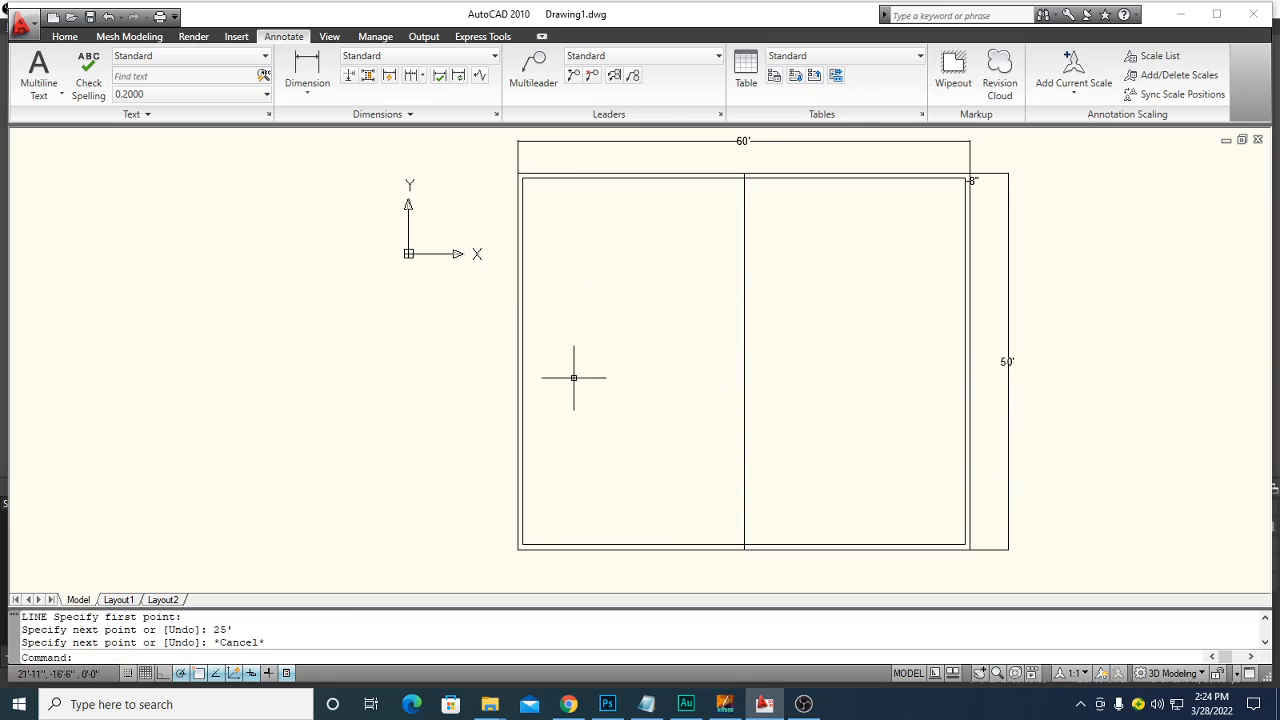
left_click(520, 257)
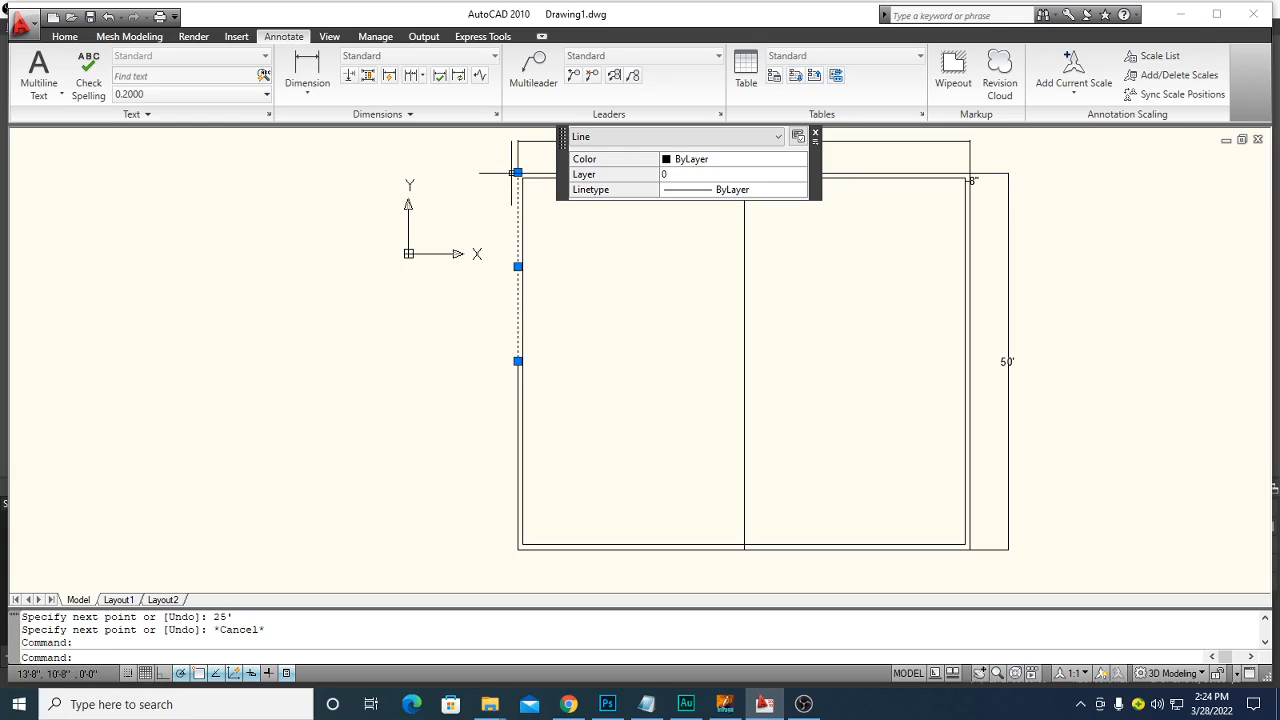
key("Escape")
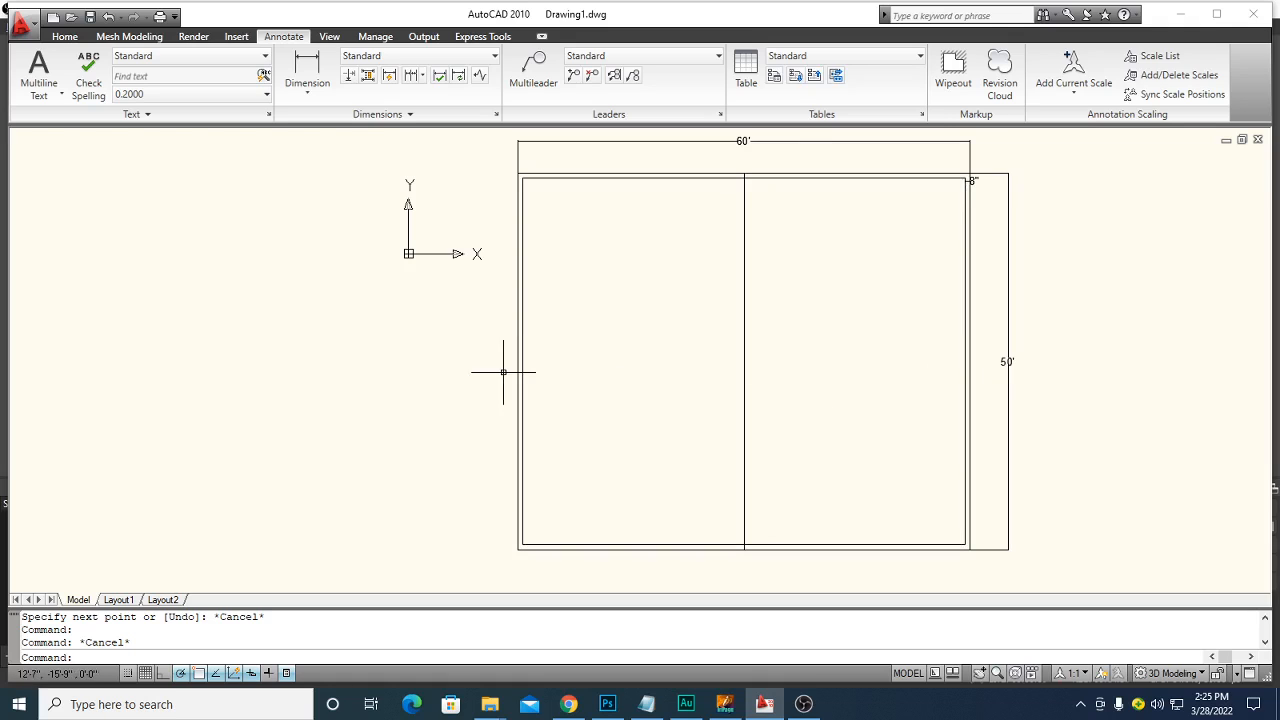
Draw a horizontal line with Ortho on from the midpoint of the outer rectangle's left edge to its right edge
key("Escape")
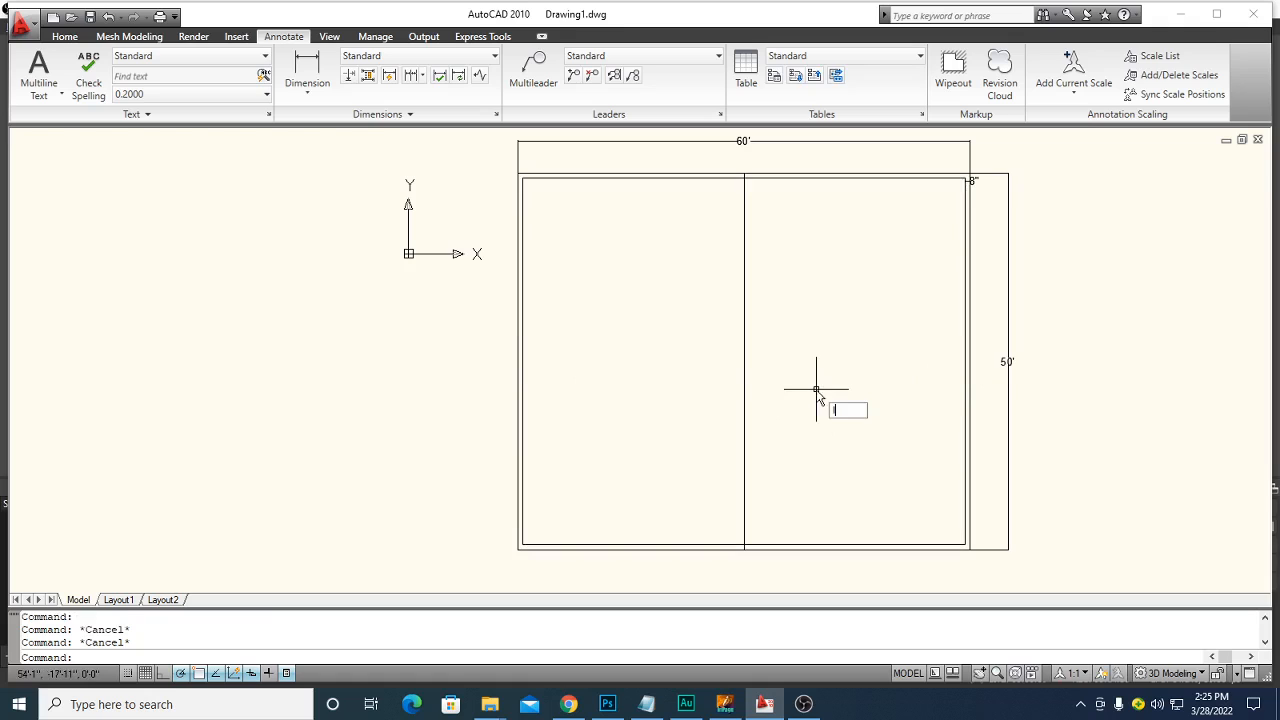
key("Return")
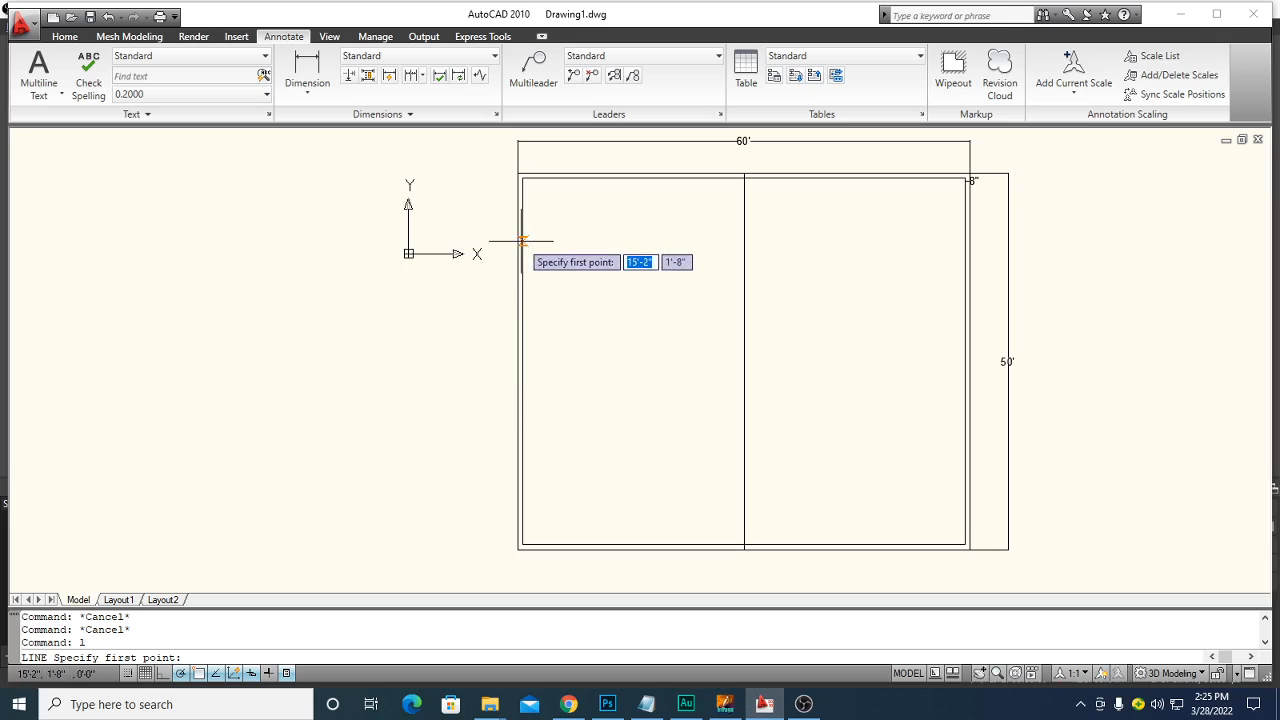
left_click(517, 361)
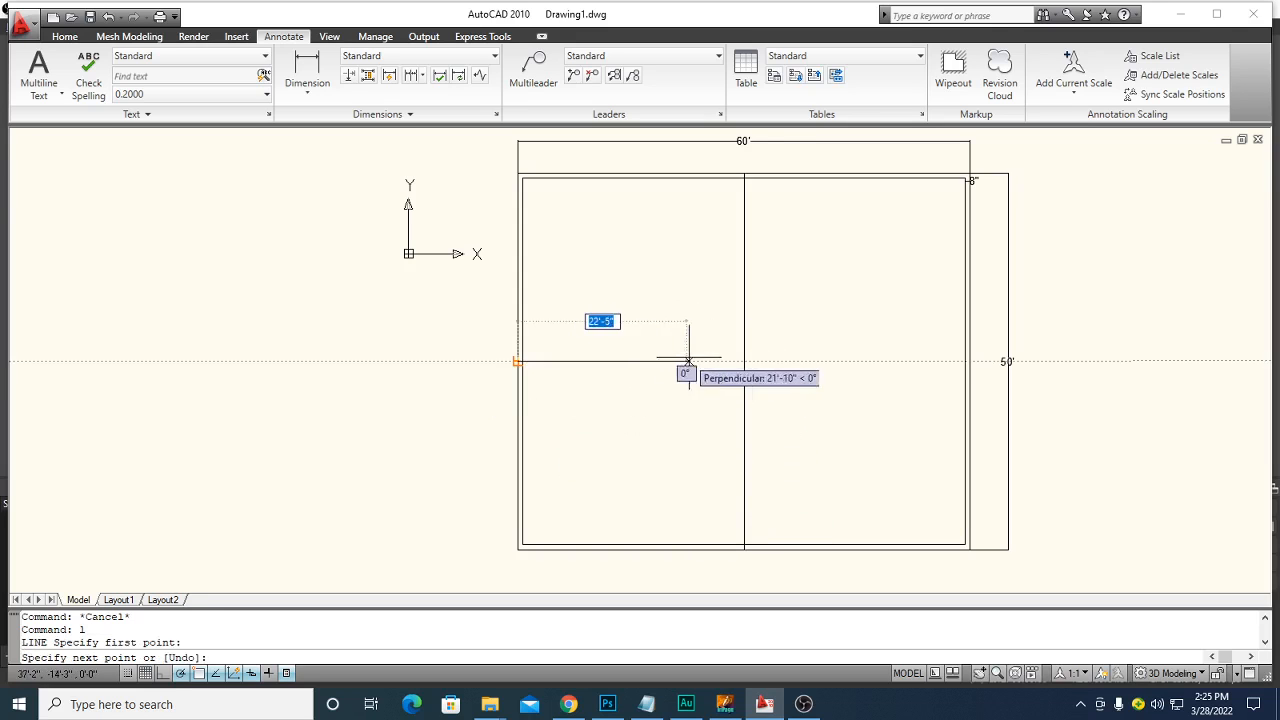
key("F8")
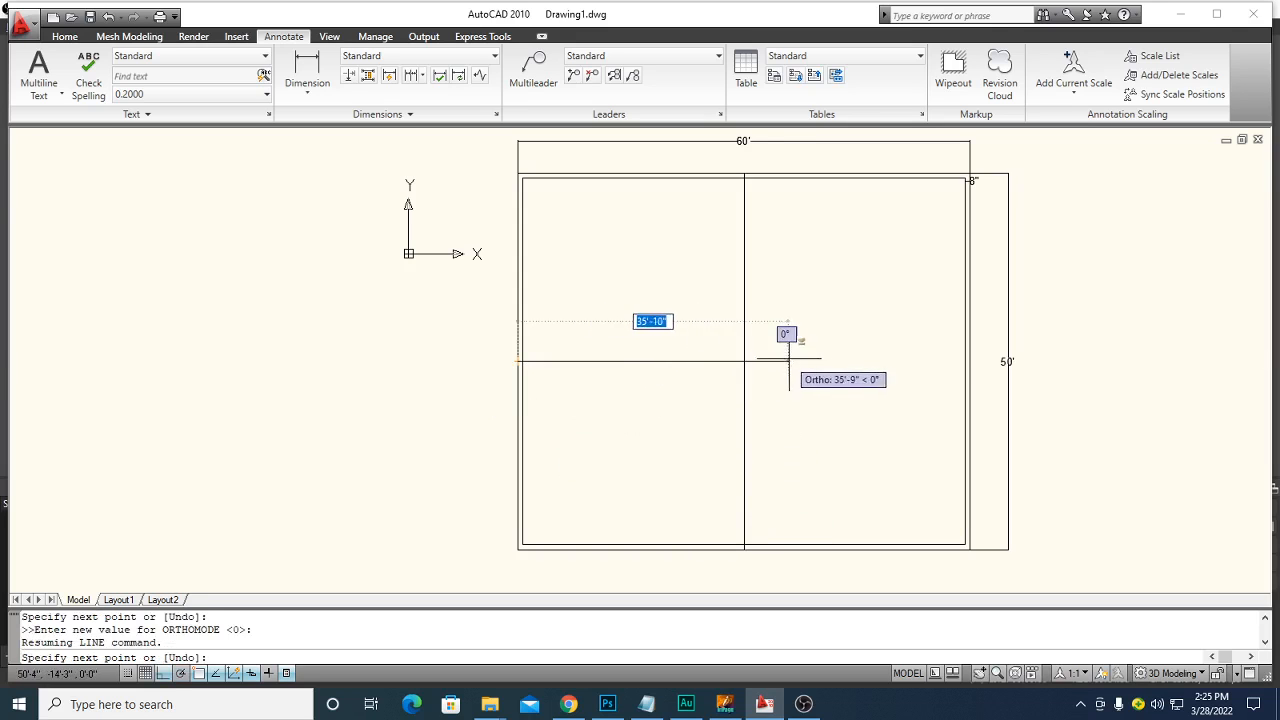
left_click(970, 361)
key("Escape")
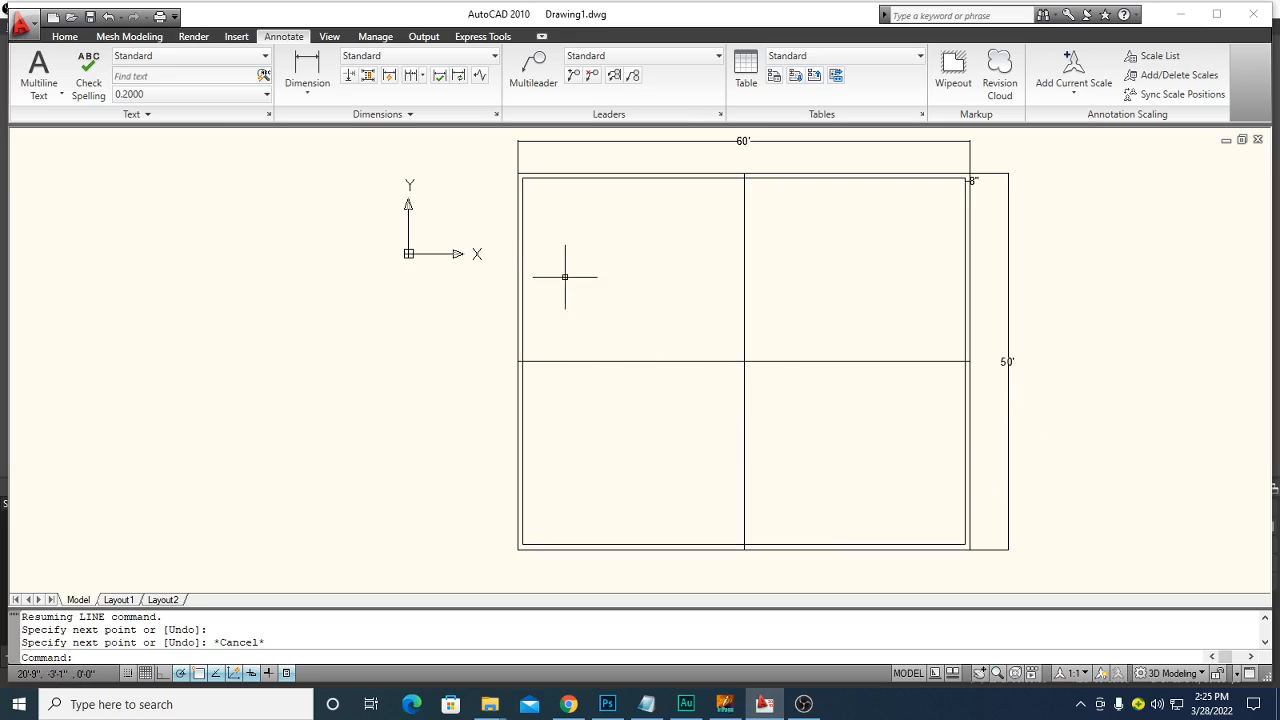
key("Escape")
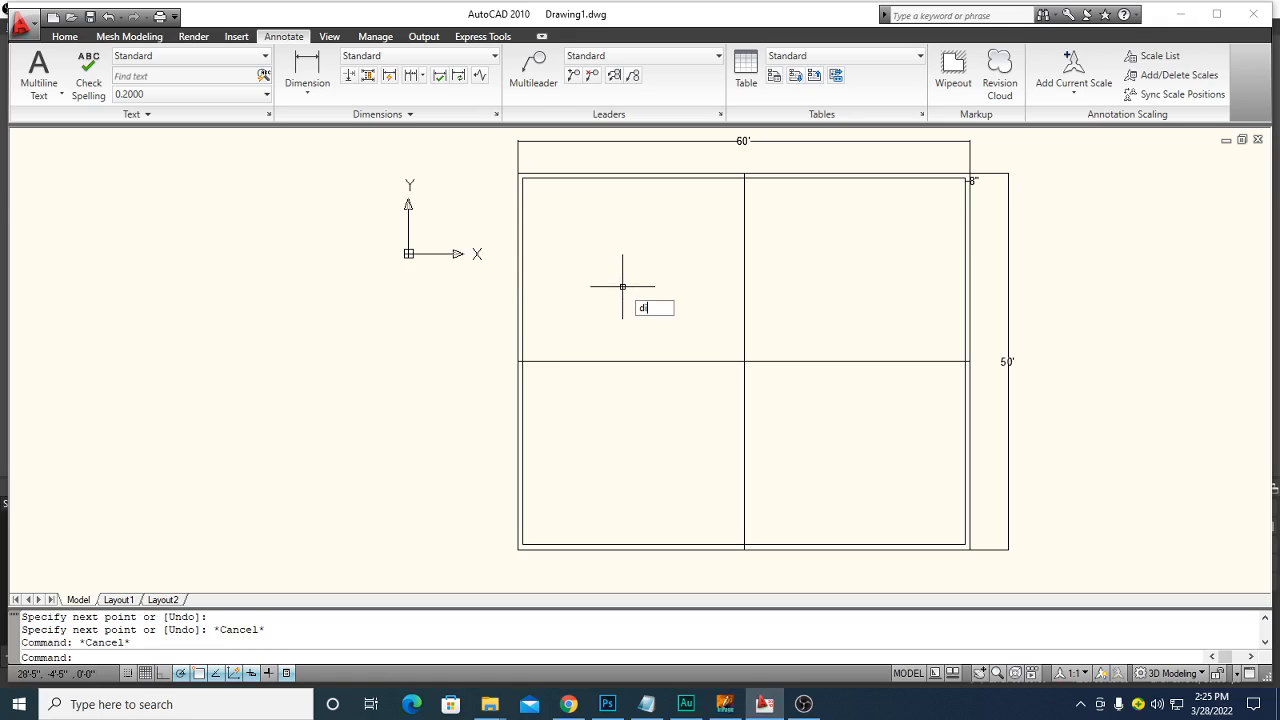
type("di")
key("Return")
left_click(520, 180)
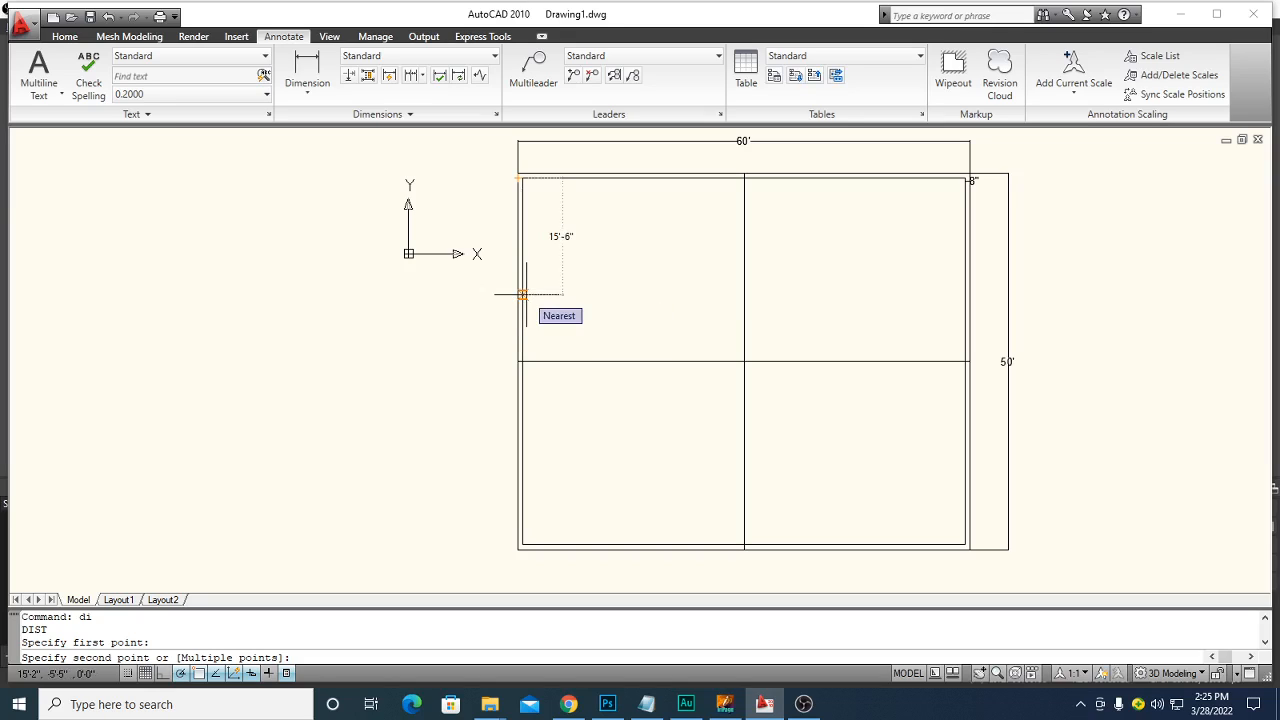
key("Escape")
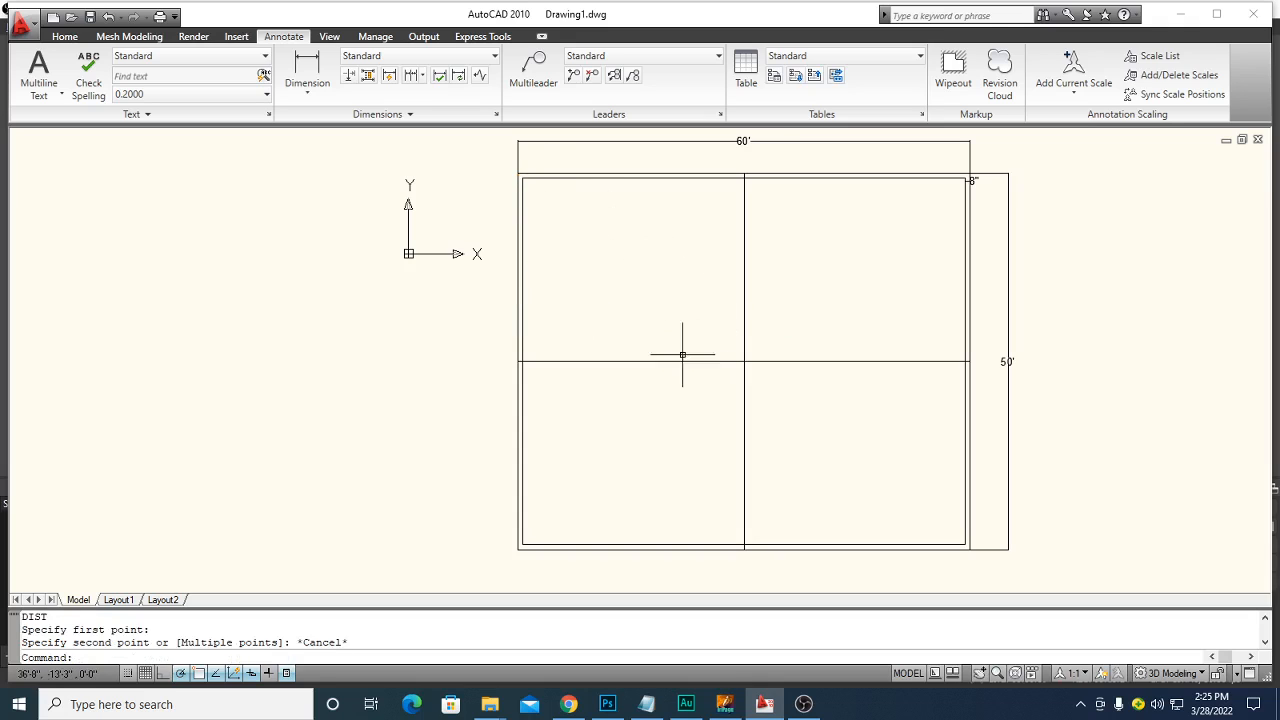
Replace the 25' line on the left edge with a 15' line drawn straight down from the outer rectangle's upper-left corner
left_click(518, 260)
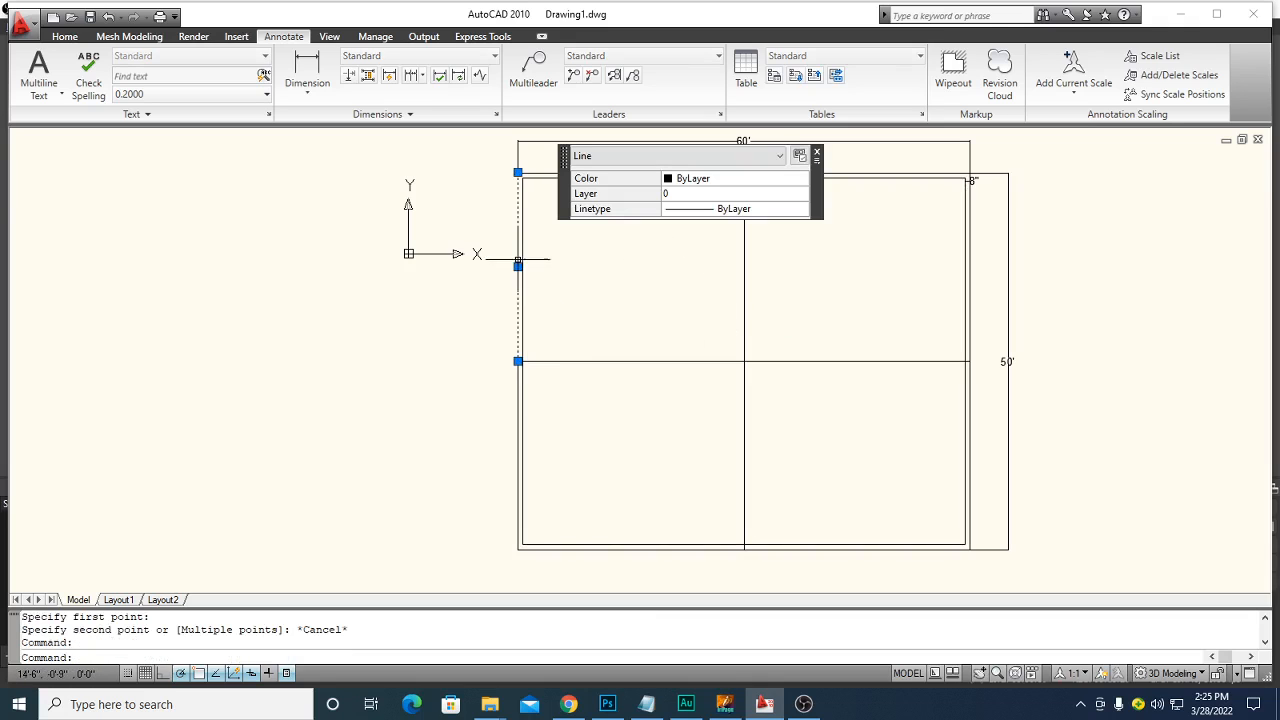
key("Delete")
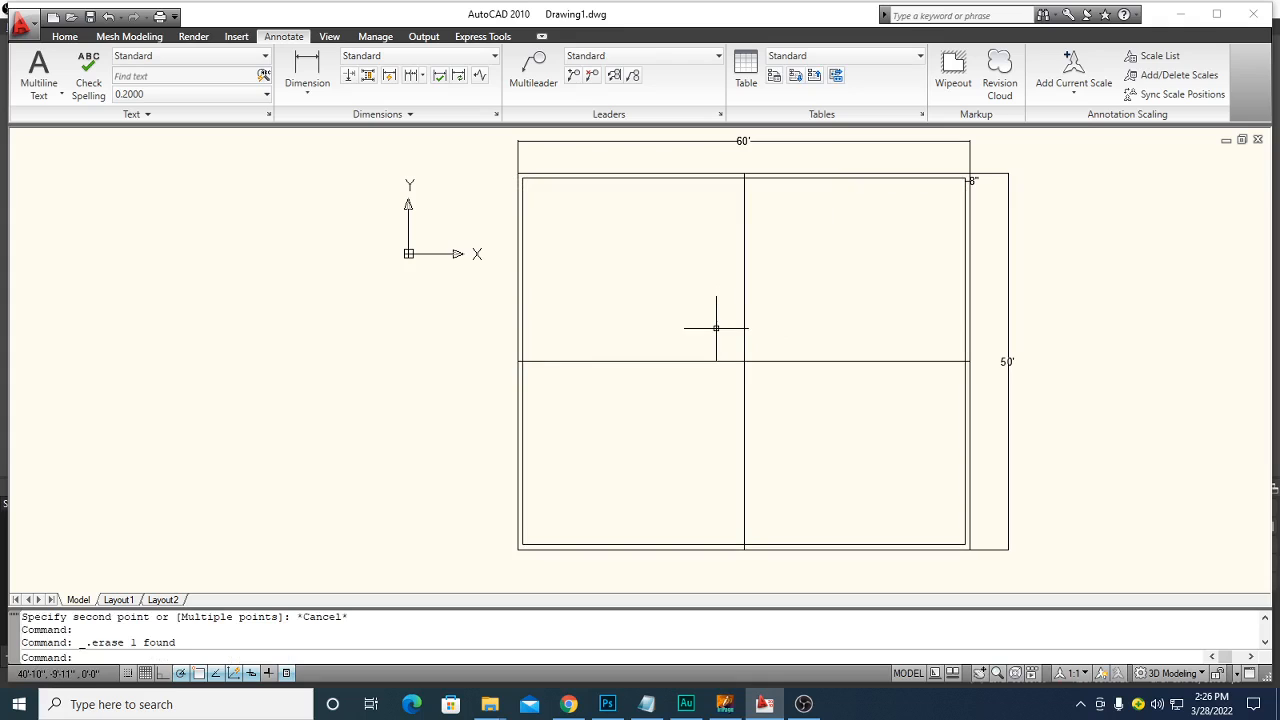
key("Return")
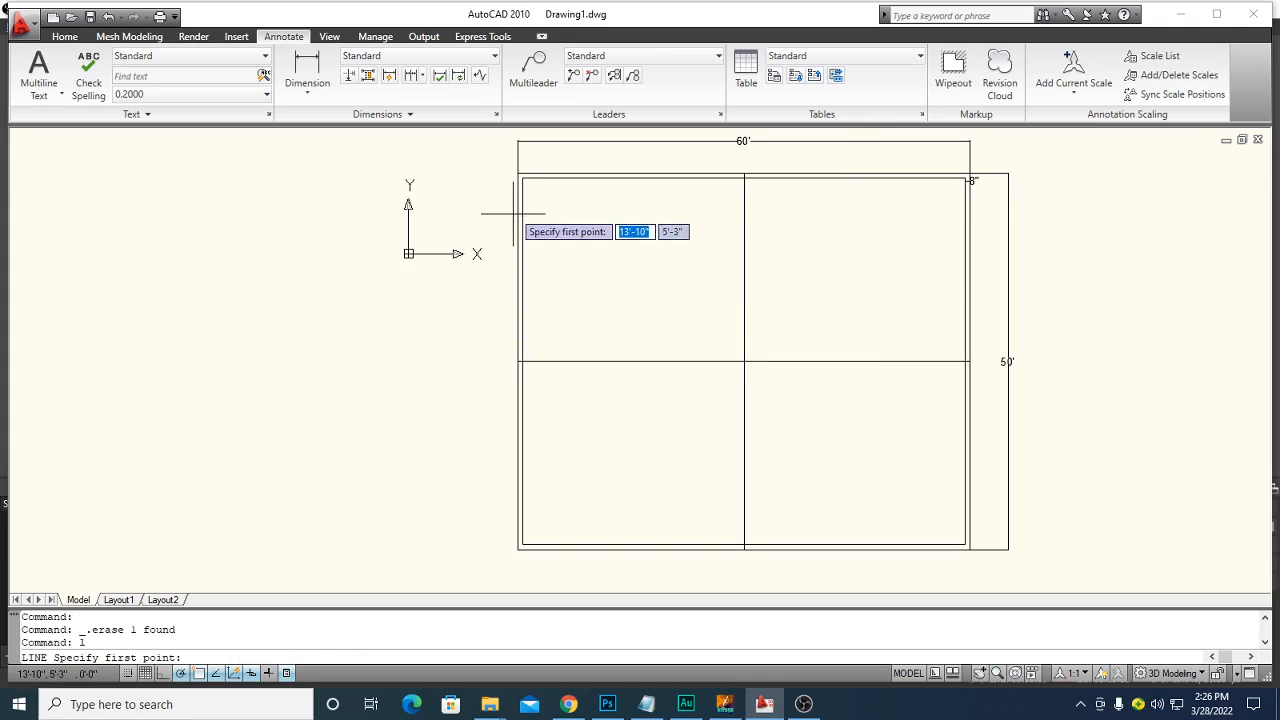
left_click(518, 172)
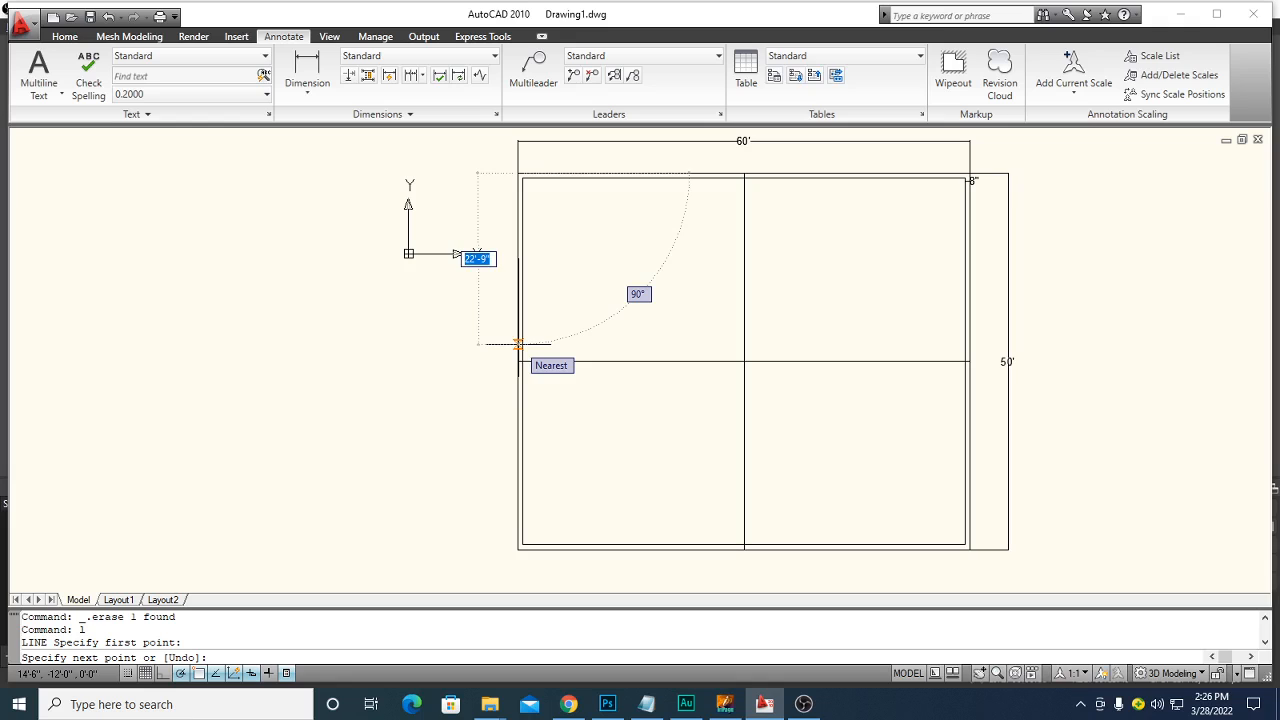
type("15")
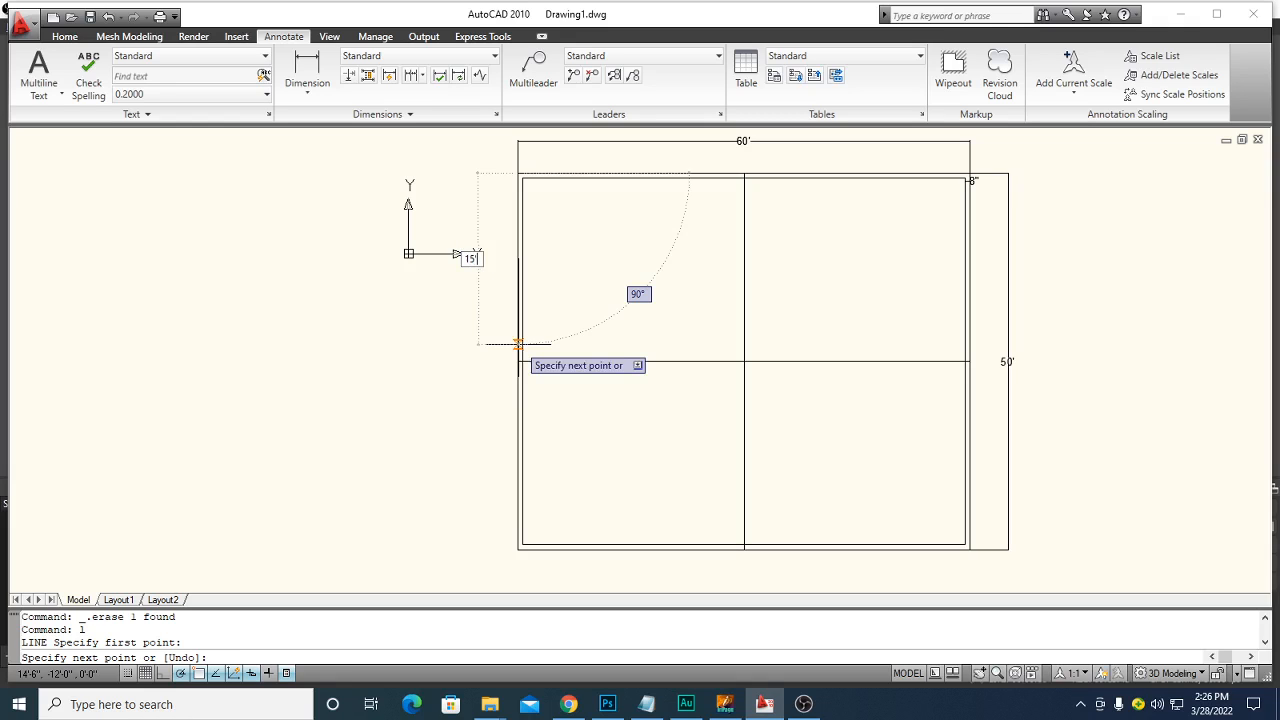
key("Return")
key("Escape")
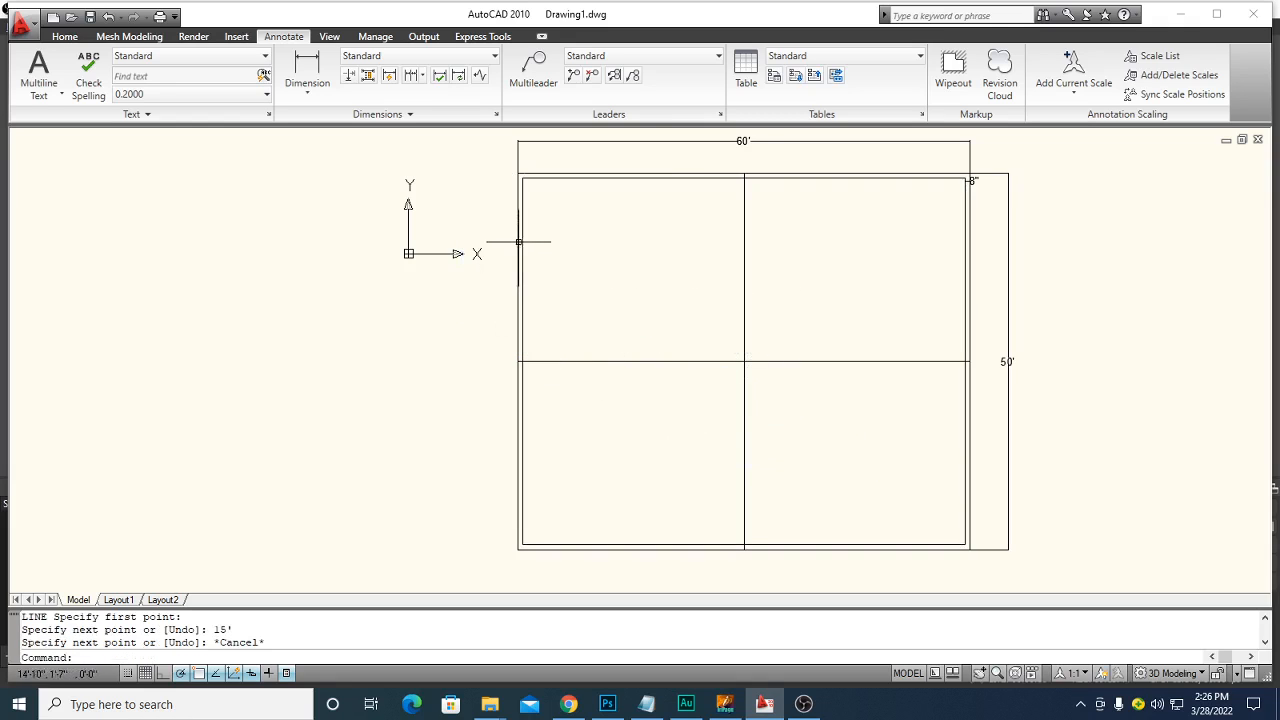
key("Escape")
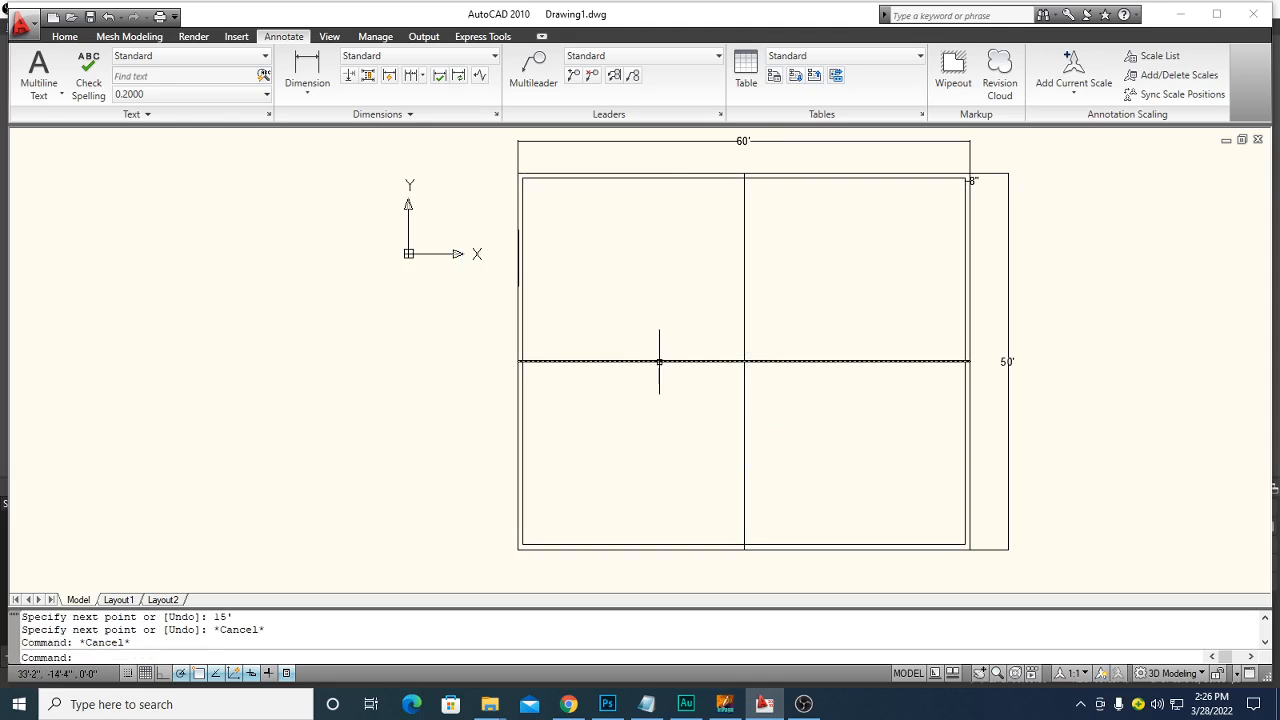
Move the horizontal dividing line by its left endpoint to the lower end of the 15' line
left_click(659, 361)
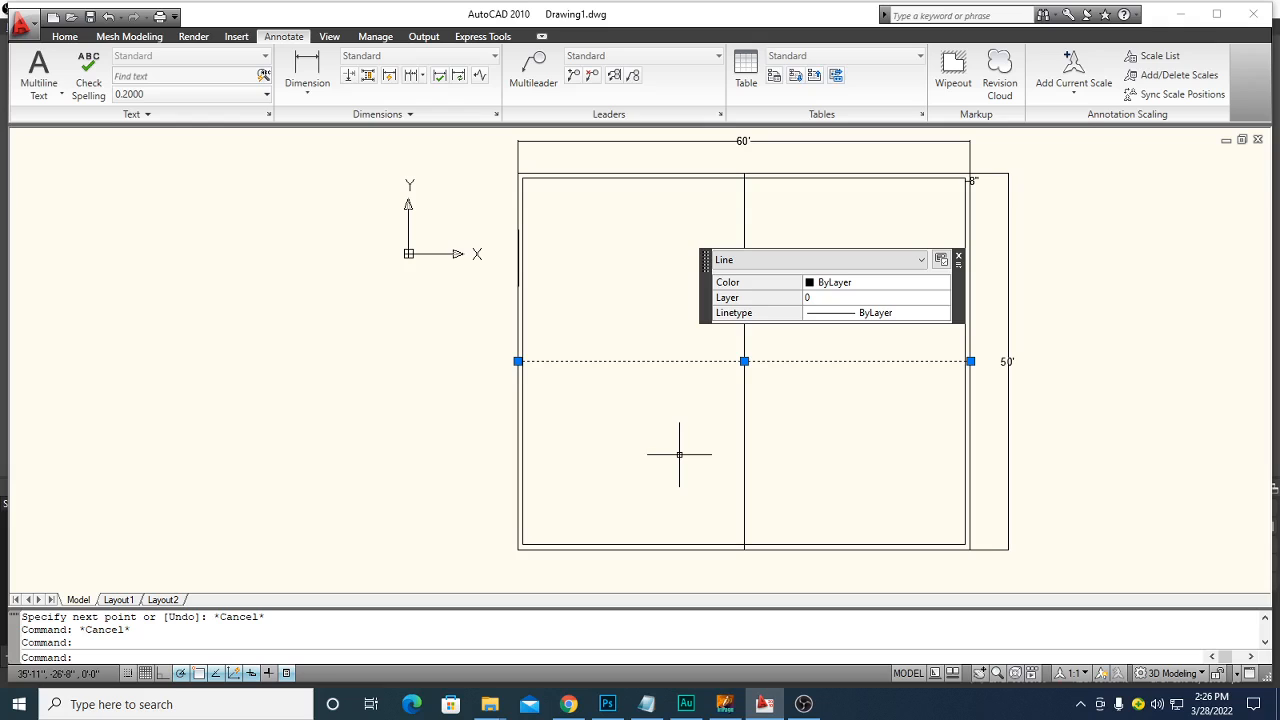
type("m")
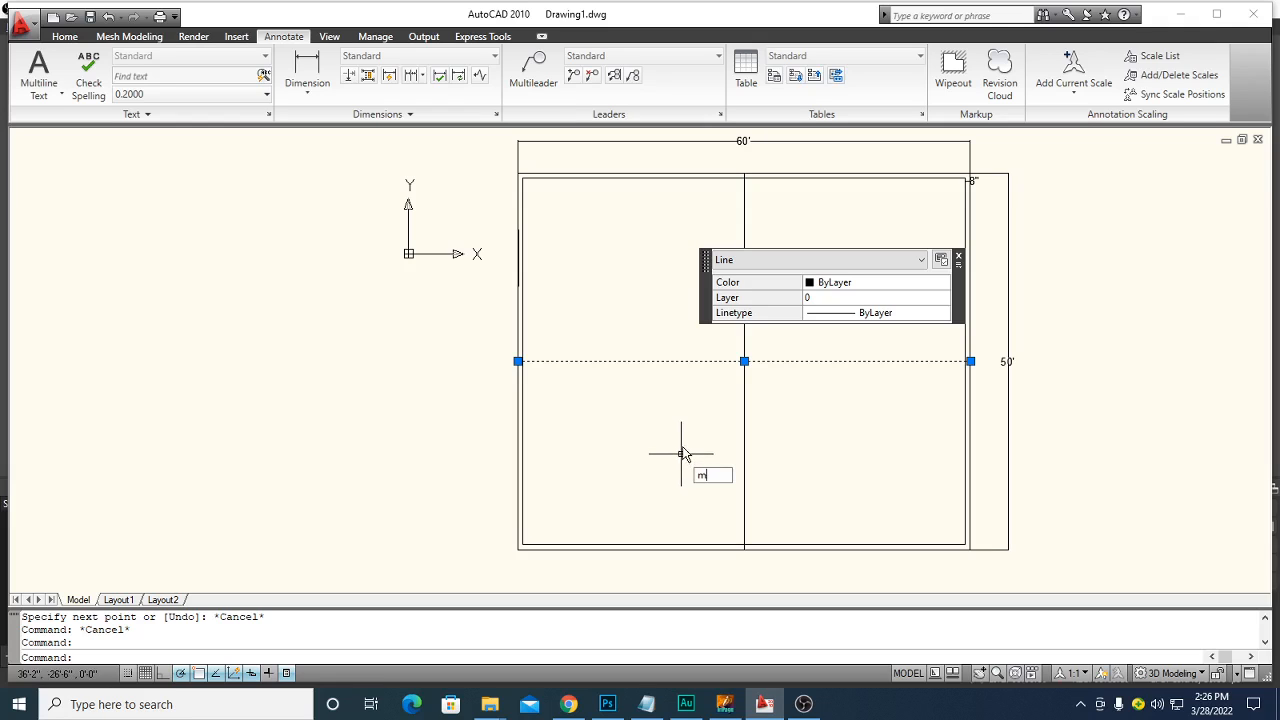
key("Return")
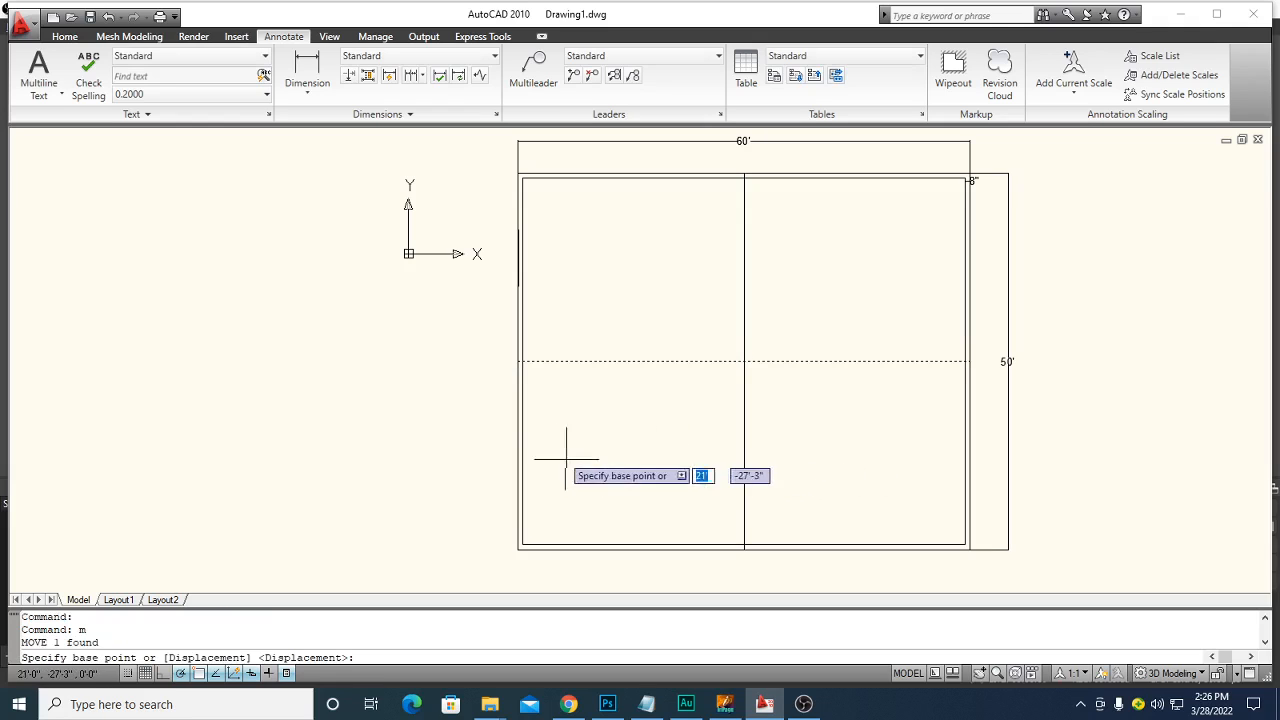
left_click(521, 361)
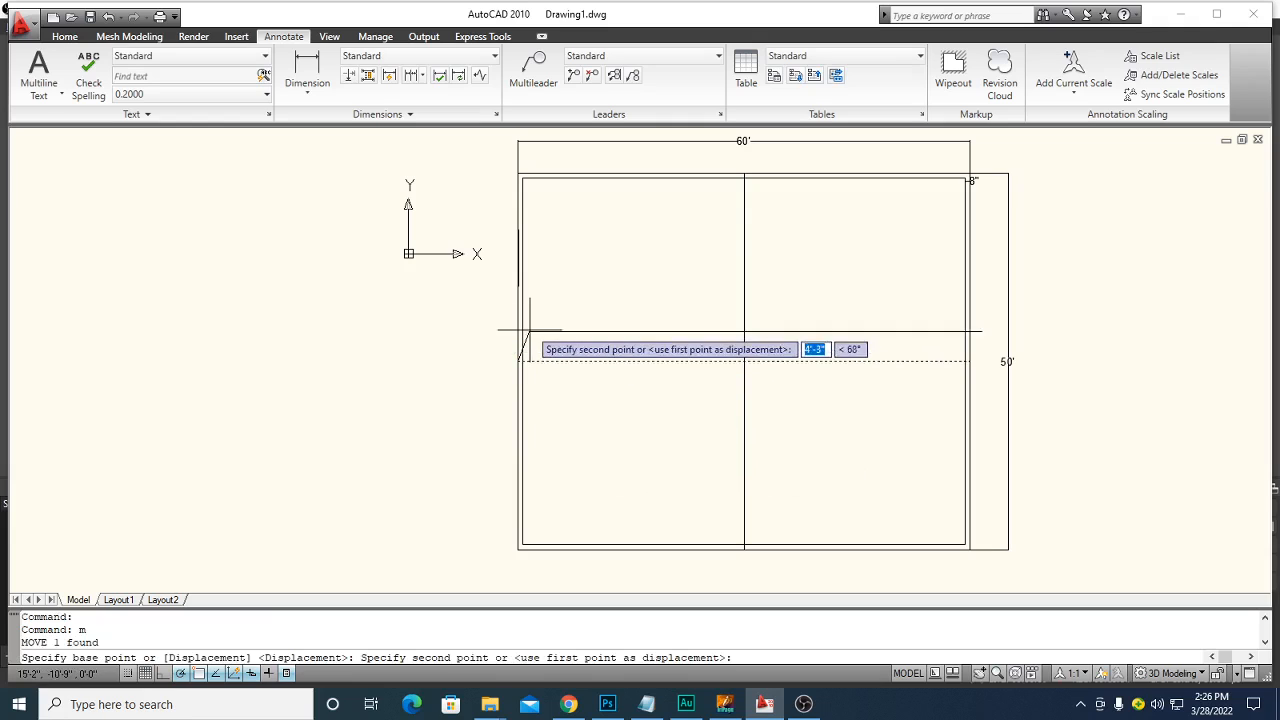
left_click(518, 286)
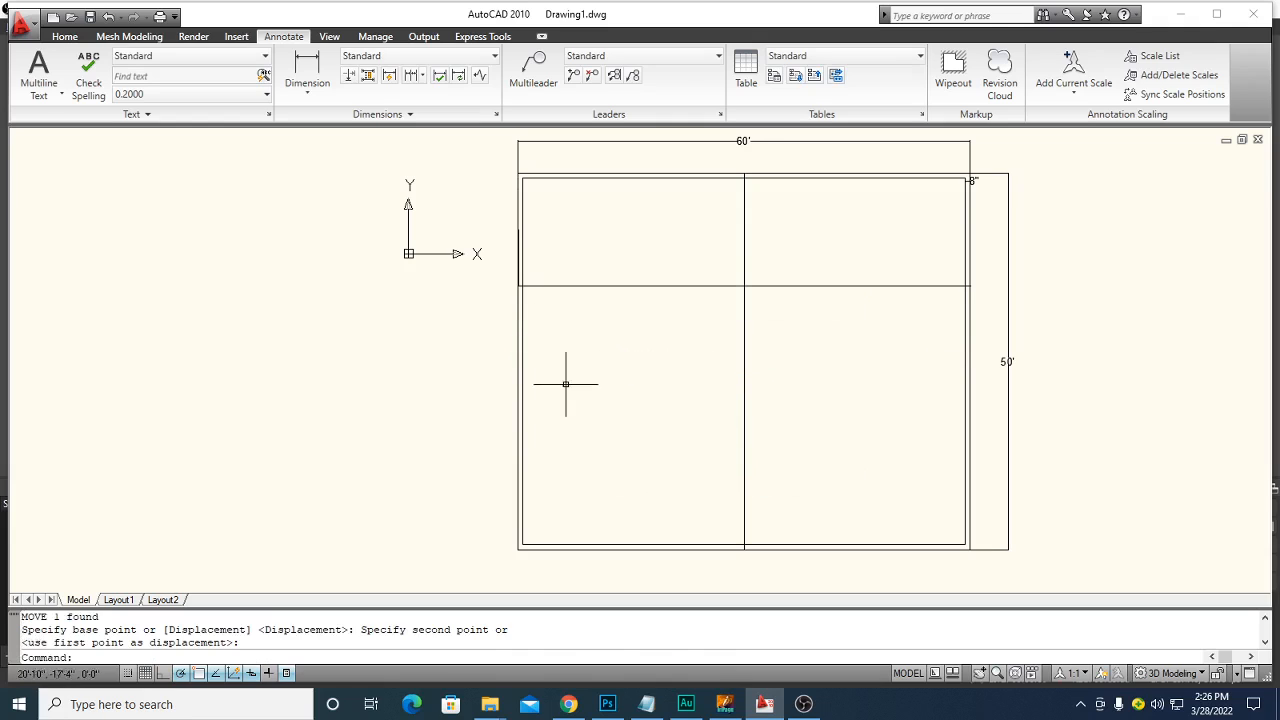
key("Escape")
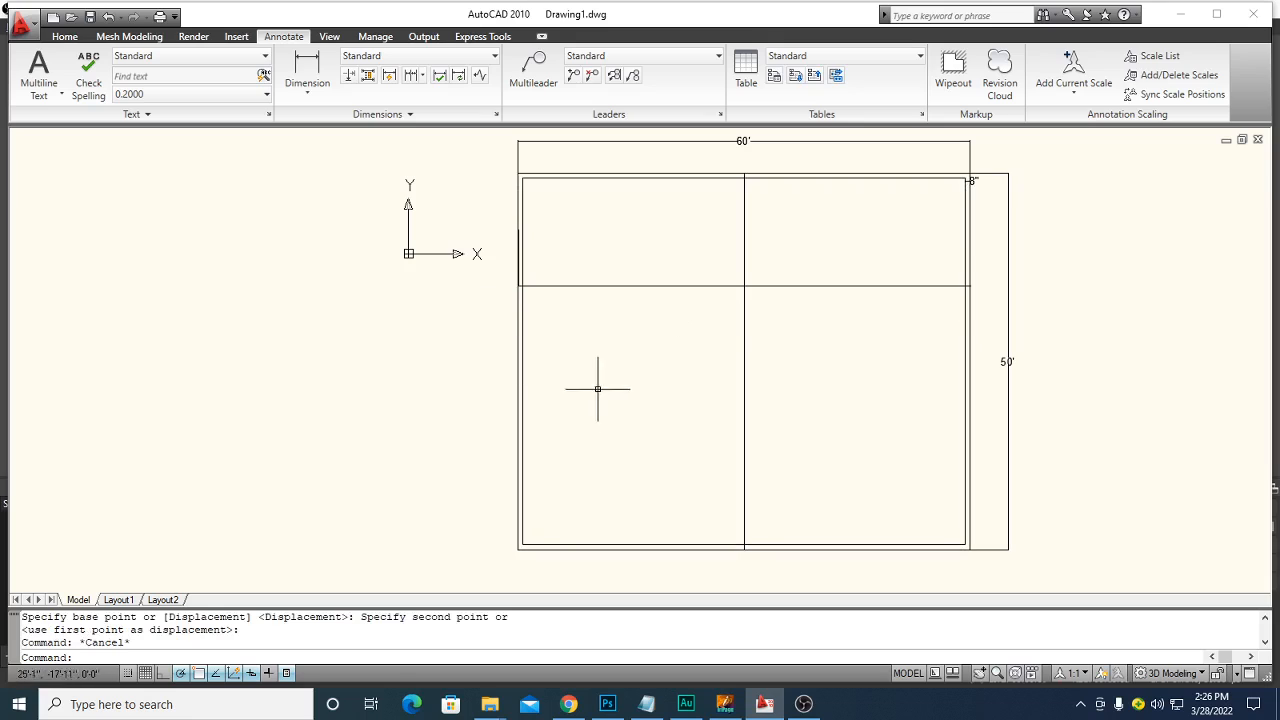
key("Escape")
Add a vertical linear dimension outside the left edge, from the upper-left corner to the horizontal dividing line
left_click(307, 70)
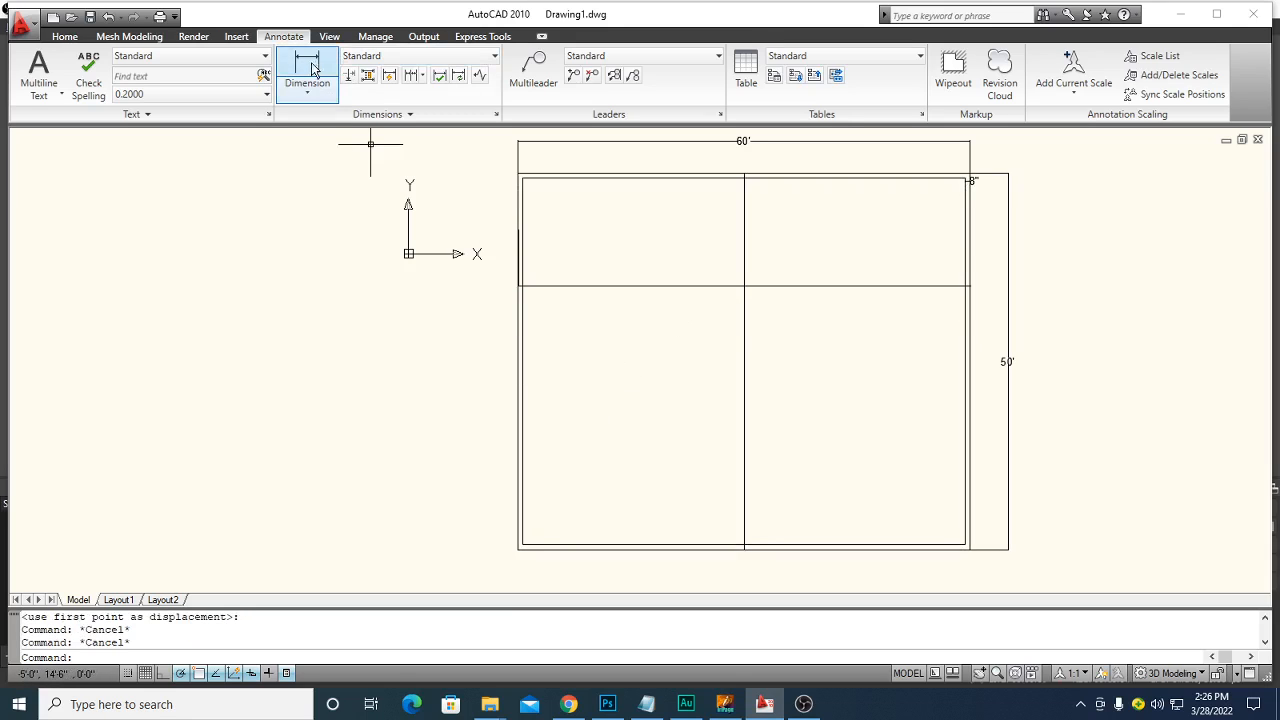
left_click(518, 178)
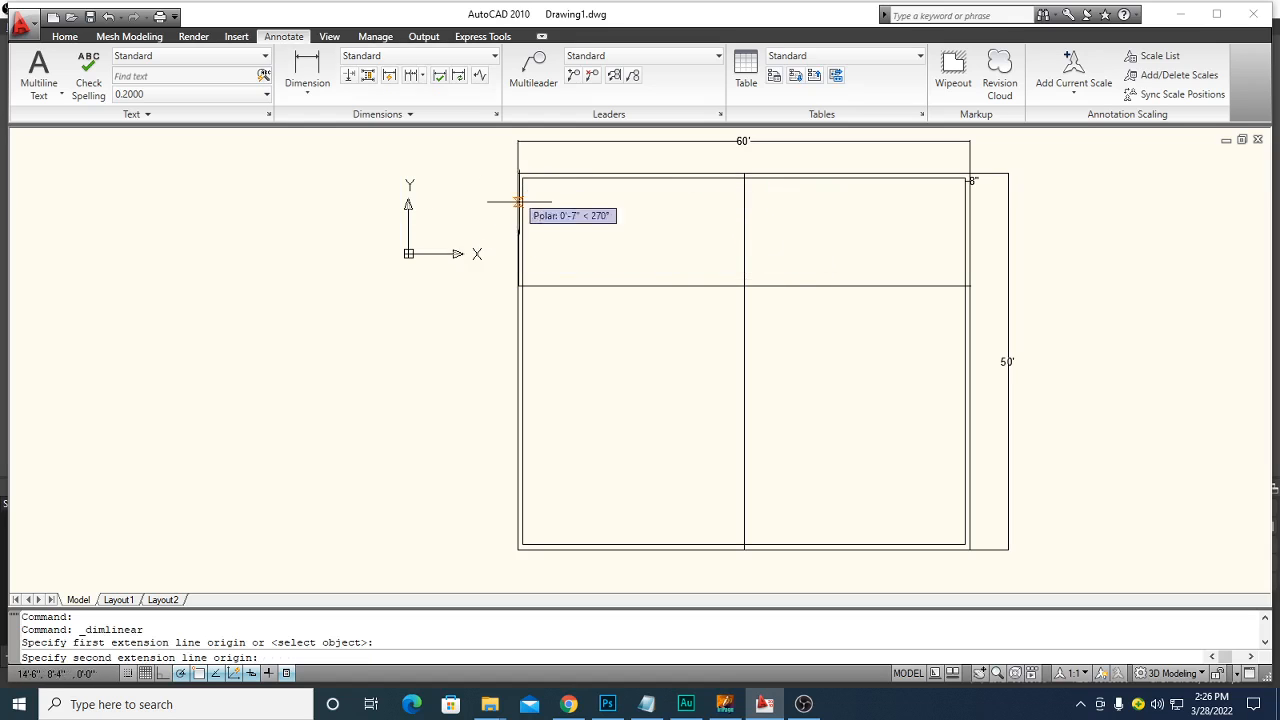
left_click(518, 286)
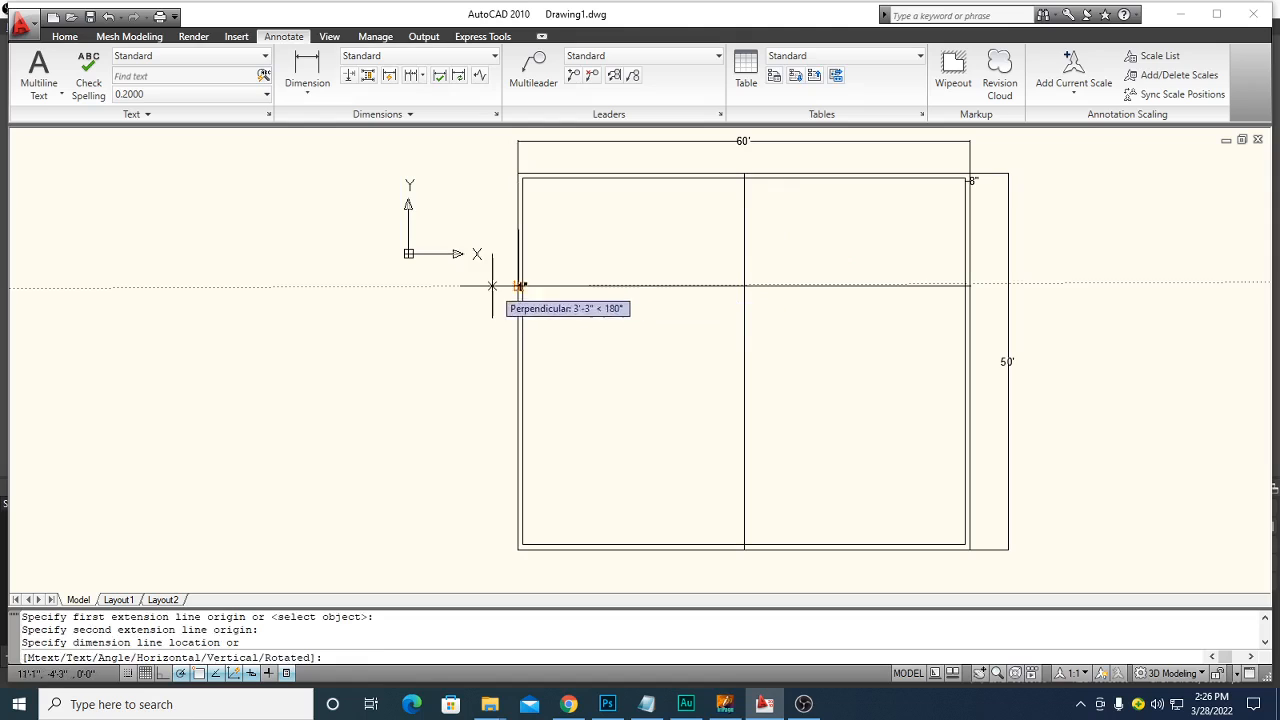
left_click(485, 258)
key("Escape")
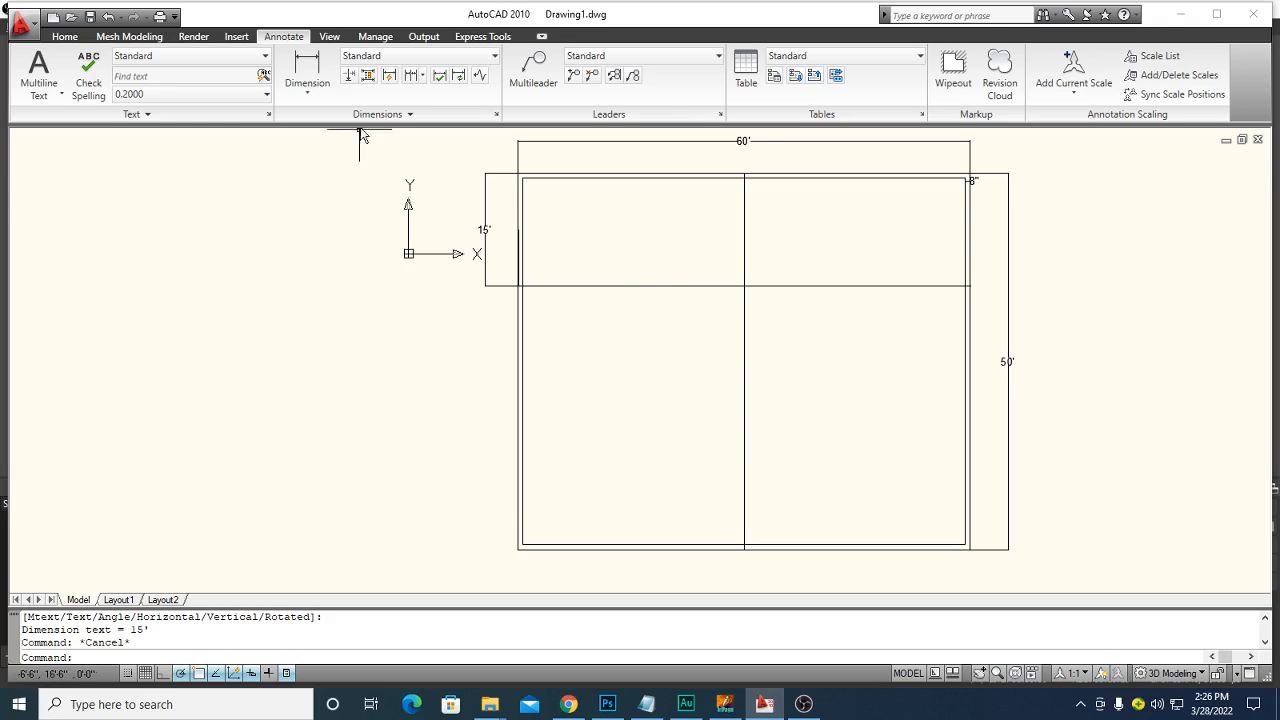
Add a linear dimension above the top edge from the outer rectangle's upper-left corner to the vertical dividing line
left_click(307, 66)
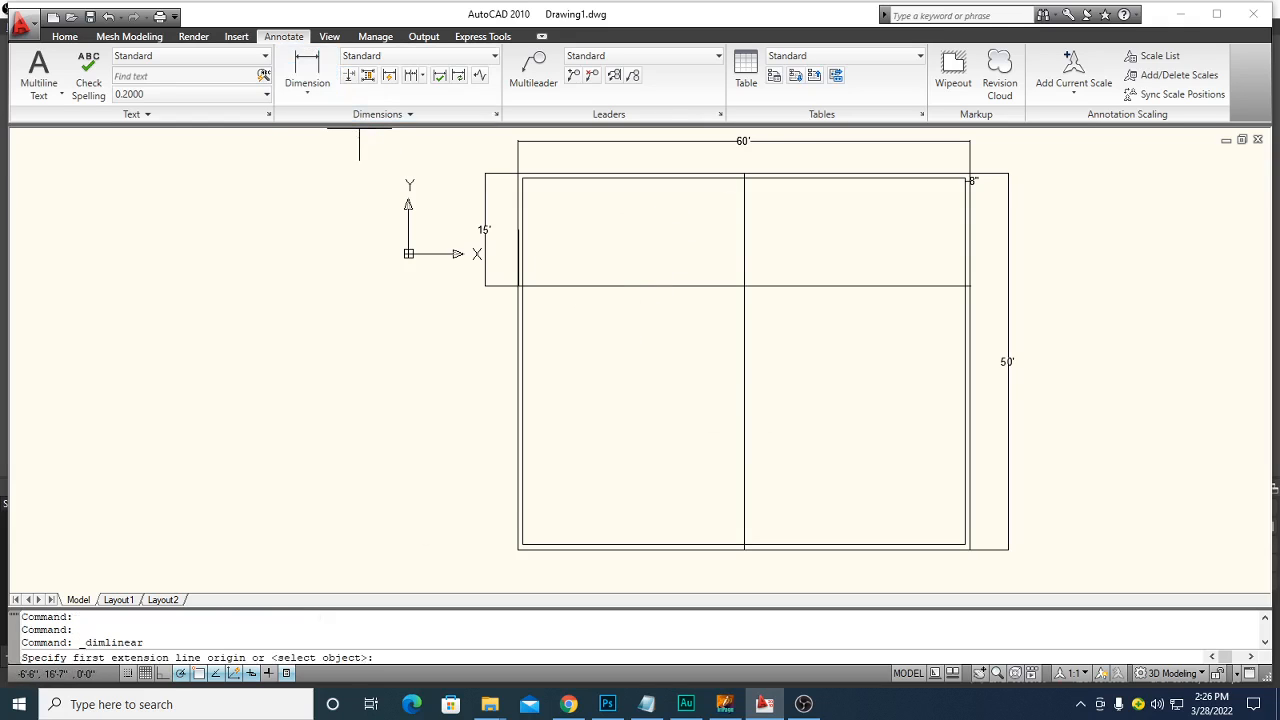
left_click(518, 174)
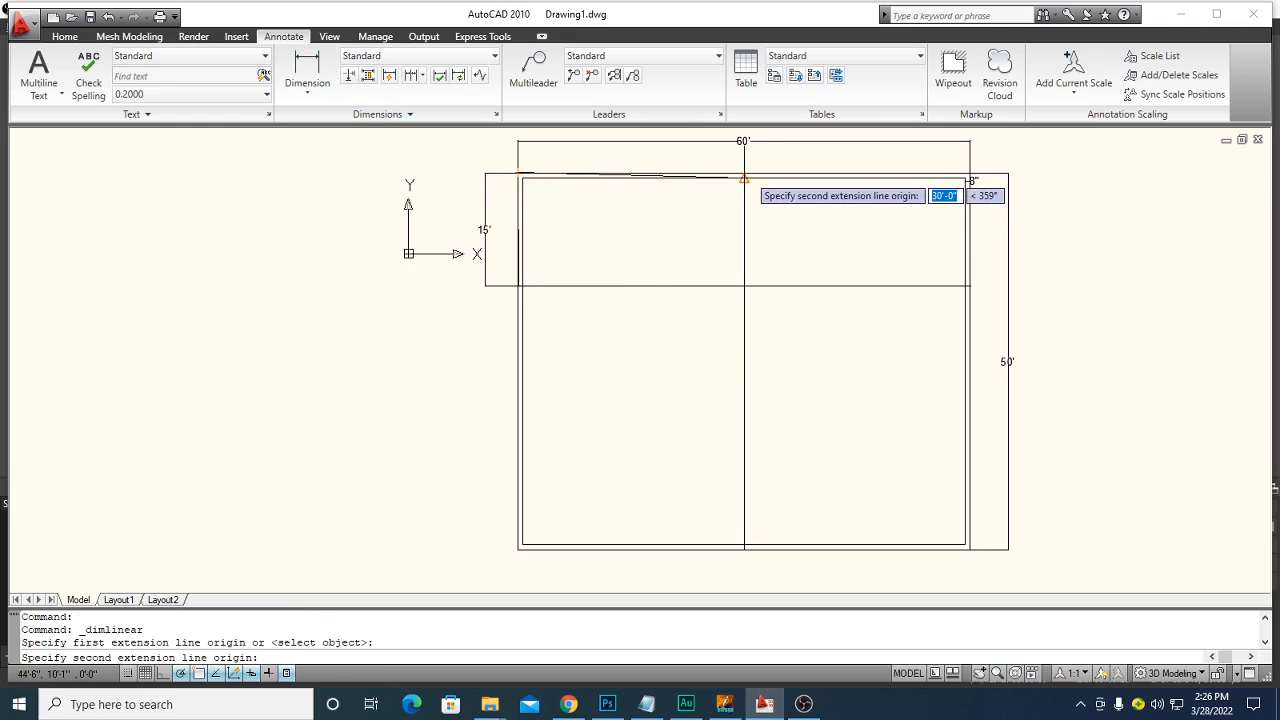
left_click(744, 173)
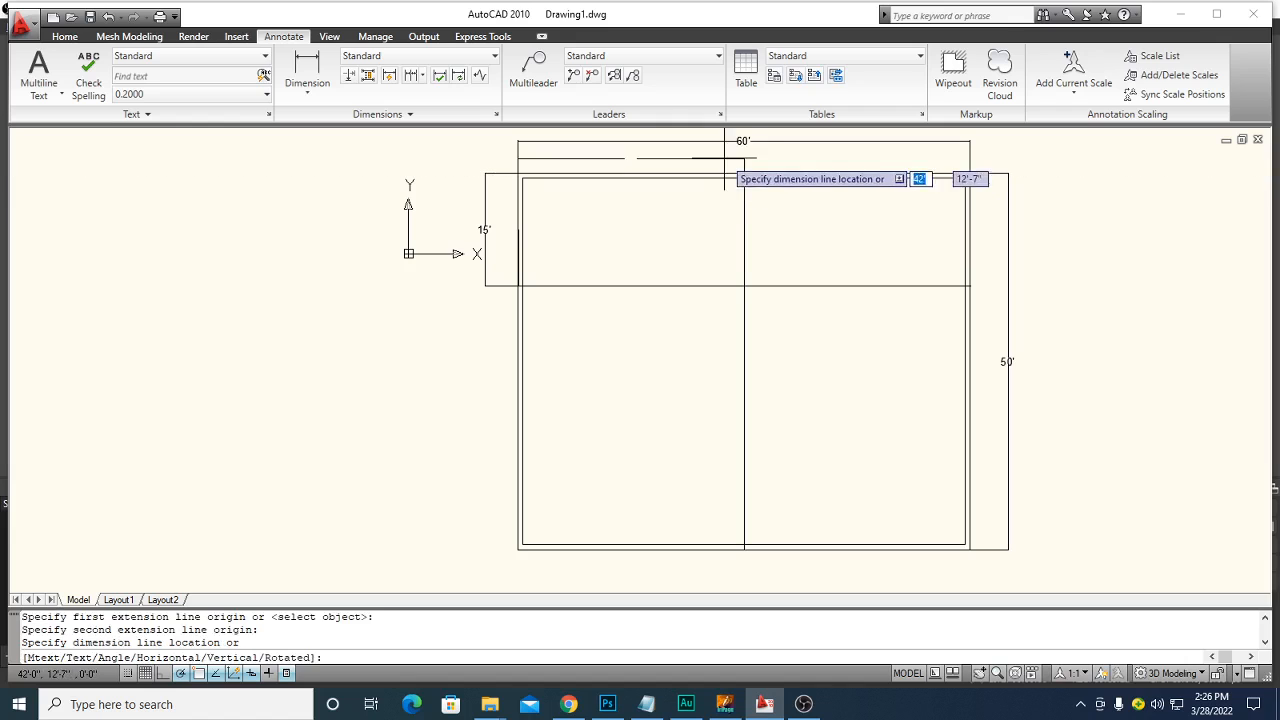
left_click(720, 157)
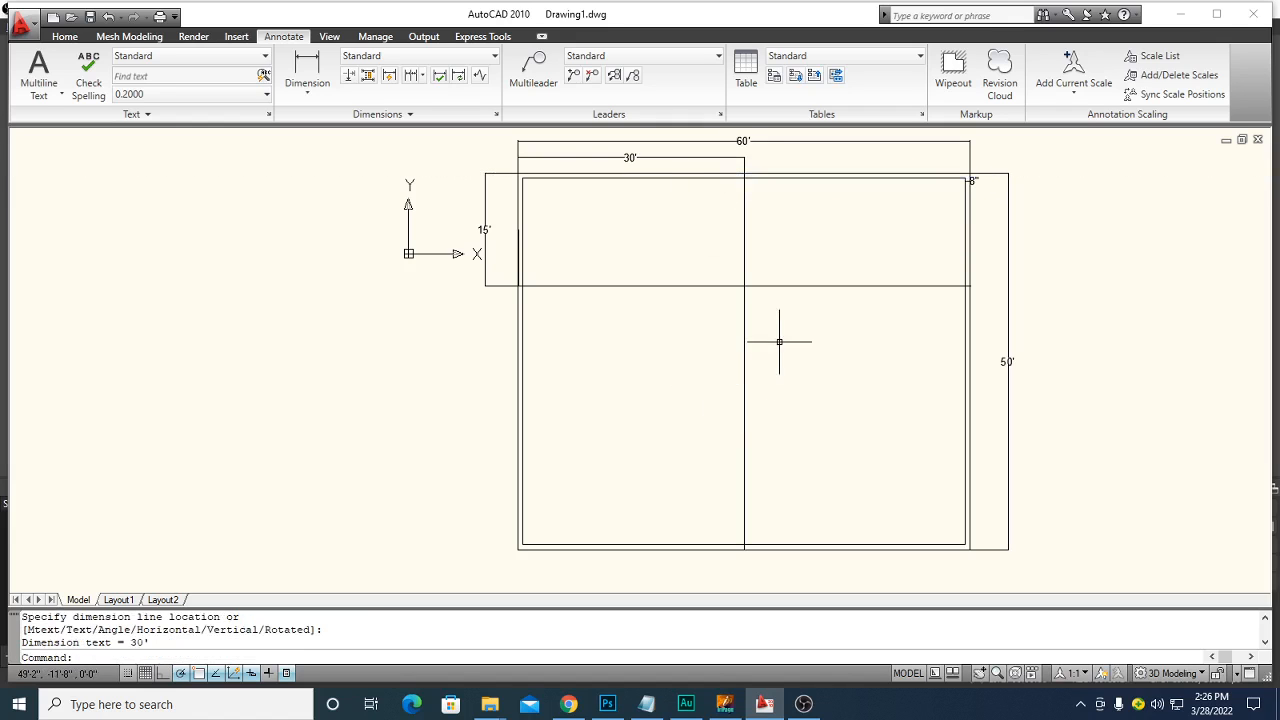
Add a linear dimension above the top edge from the vertical dividing line to the outer rectangle's upper-right corner
key("Return")
left_click(744, 173)
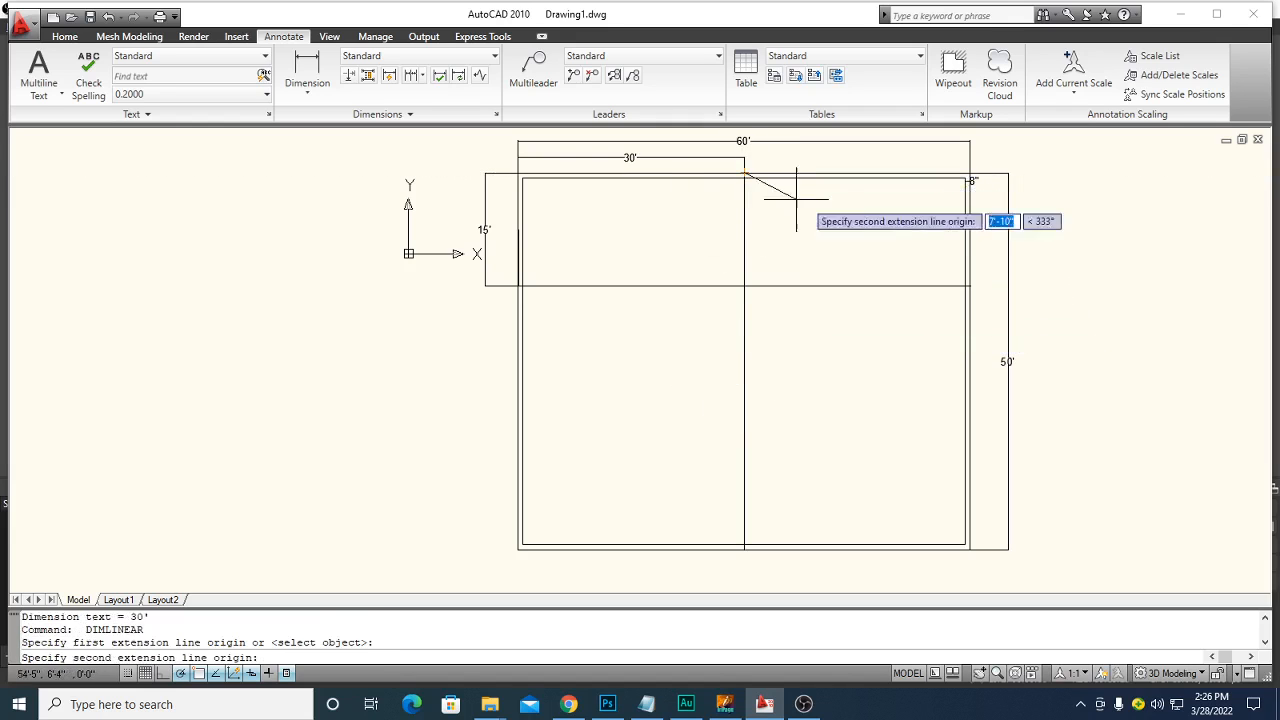
left_click(970, 174)
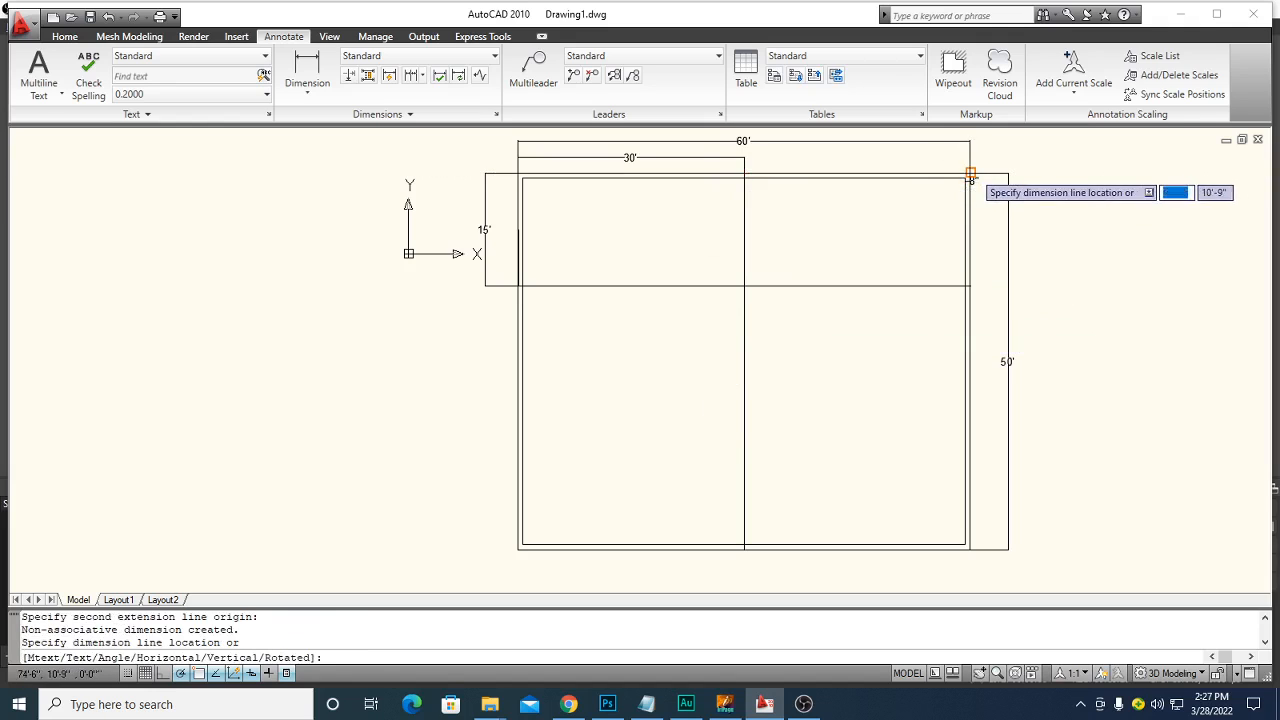
left_click(926, 152)
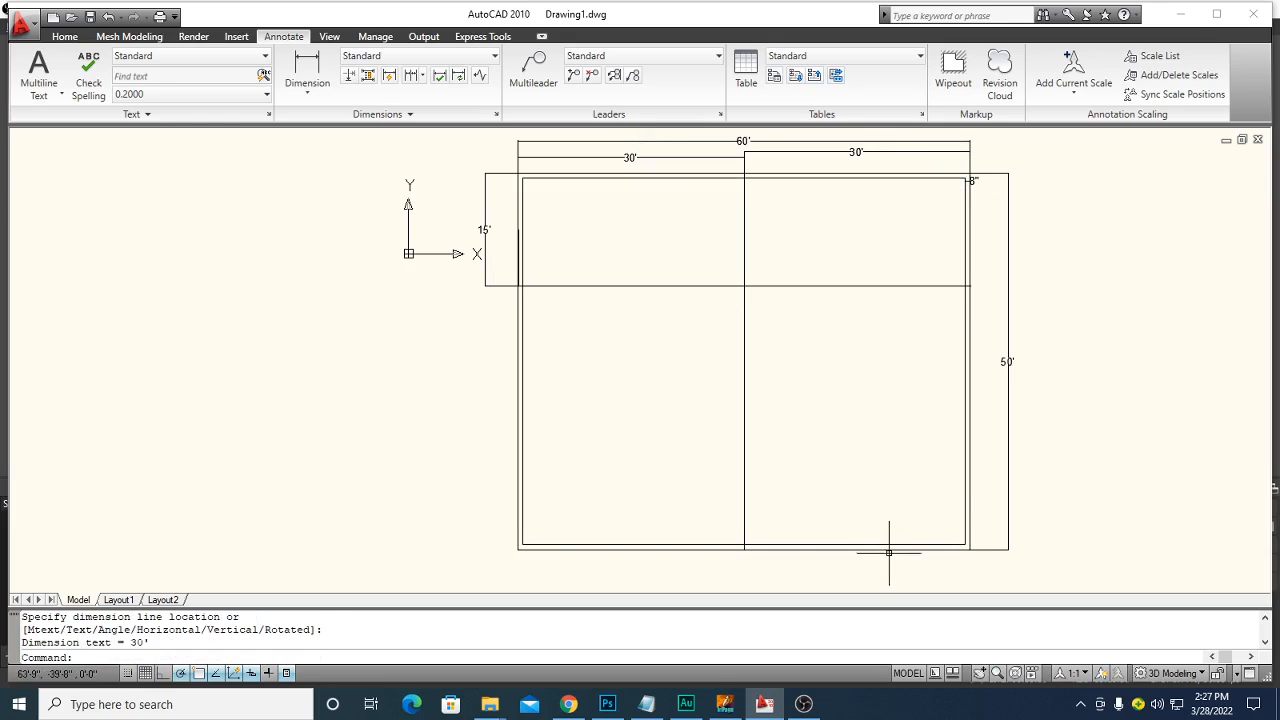
key("Escape")
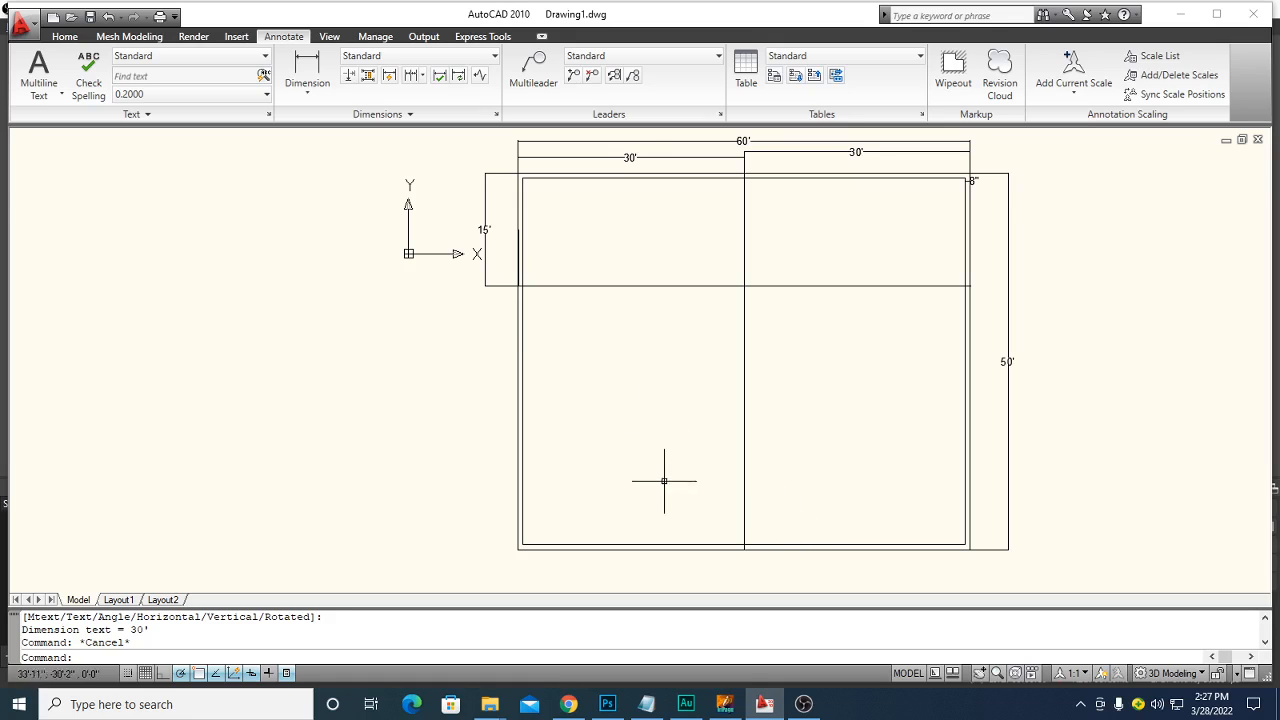
key("Escape")
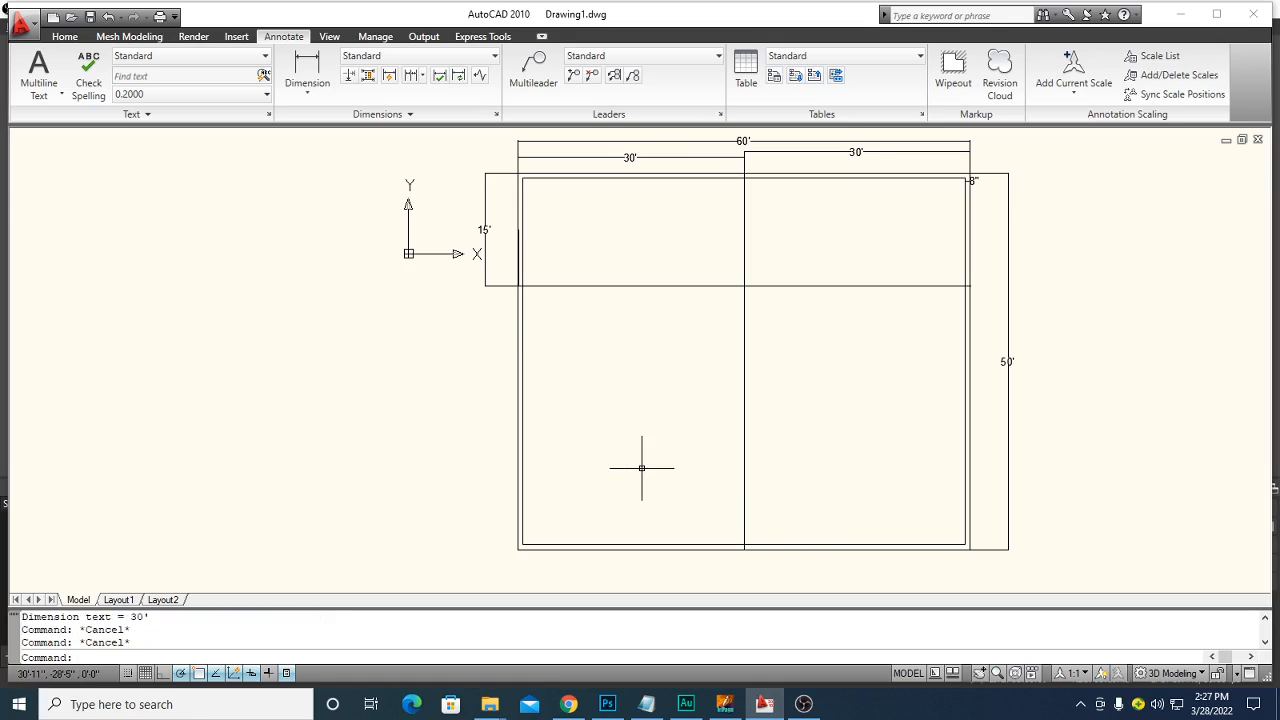
key("Escape")
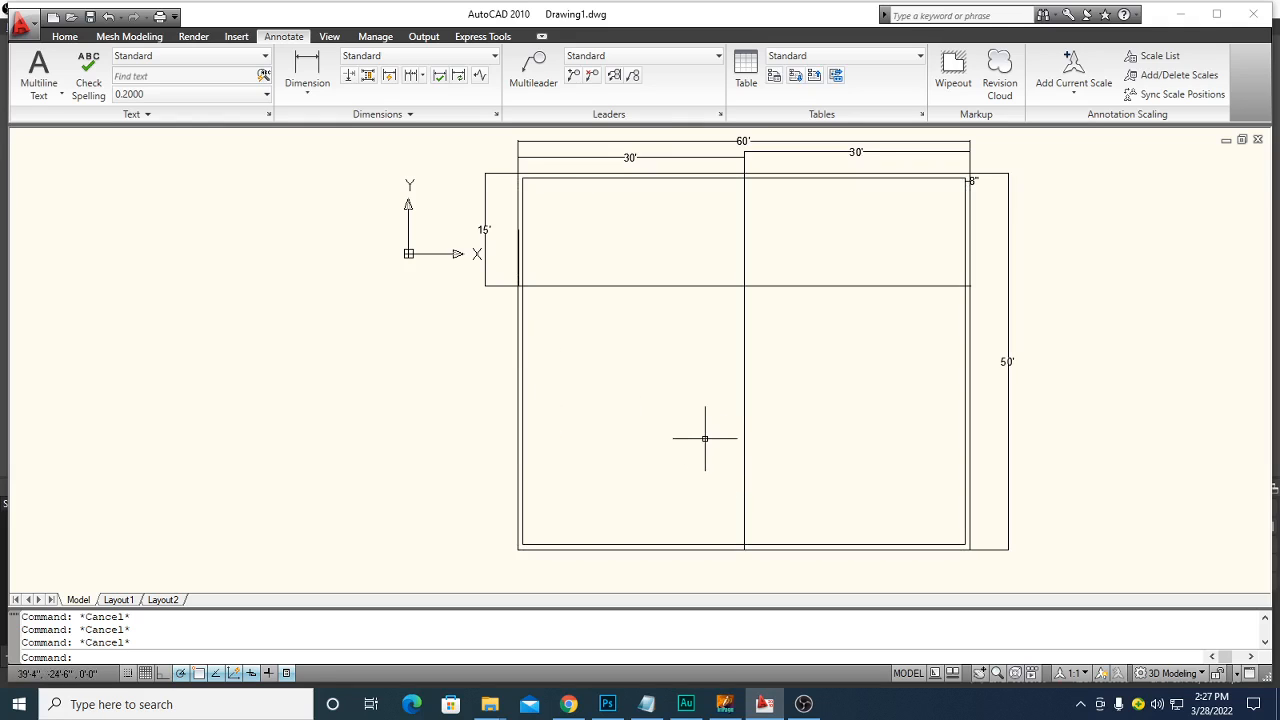
Draw a second horizontal dividing line with Ortho on, from the rectangle's left edge to its right edge, below the existing horizontal divider
type("l")
key("Return")
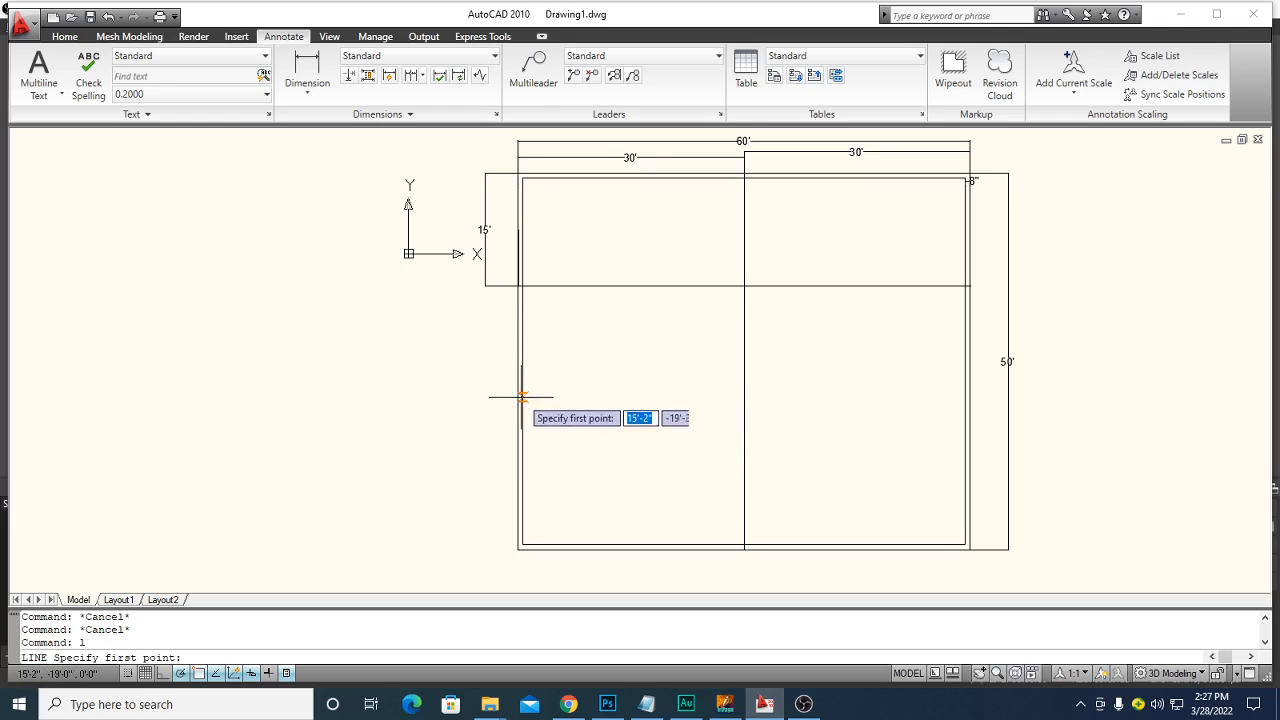
left_click(518, 388)
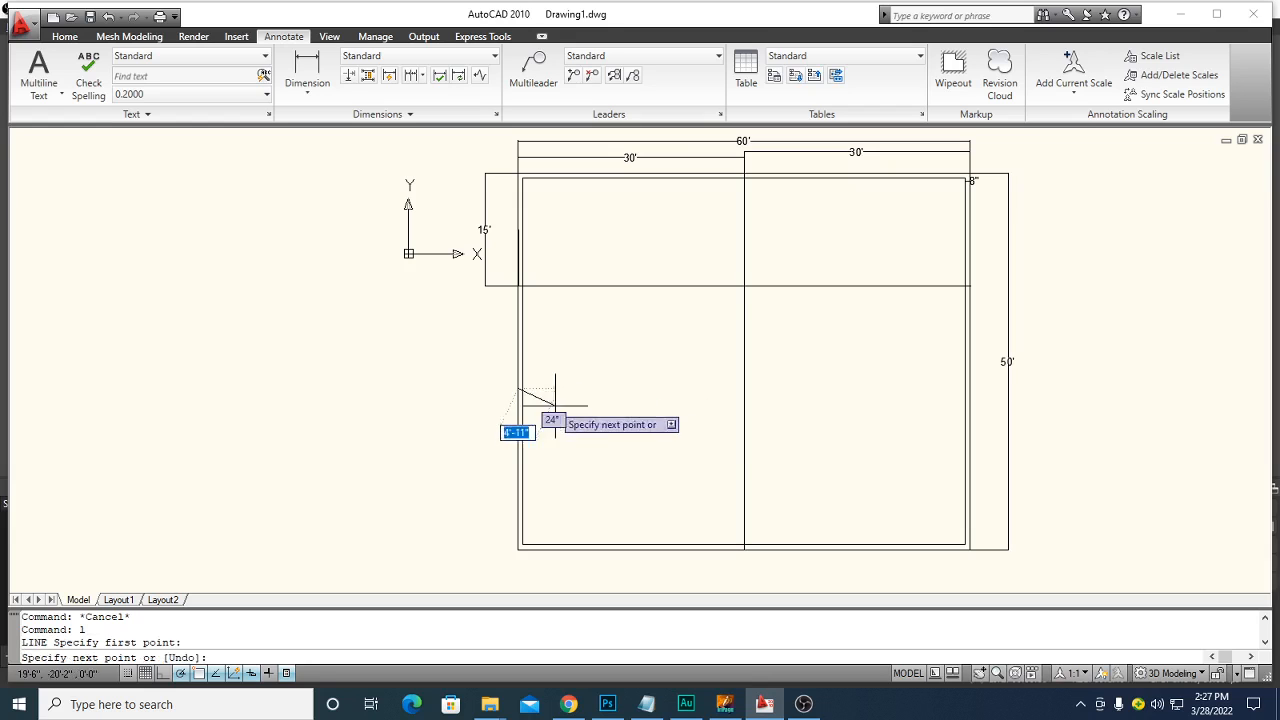
key("F8")
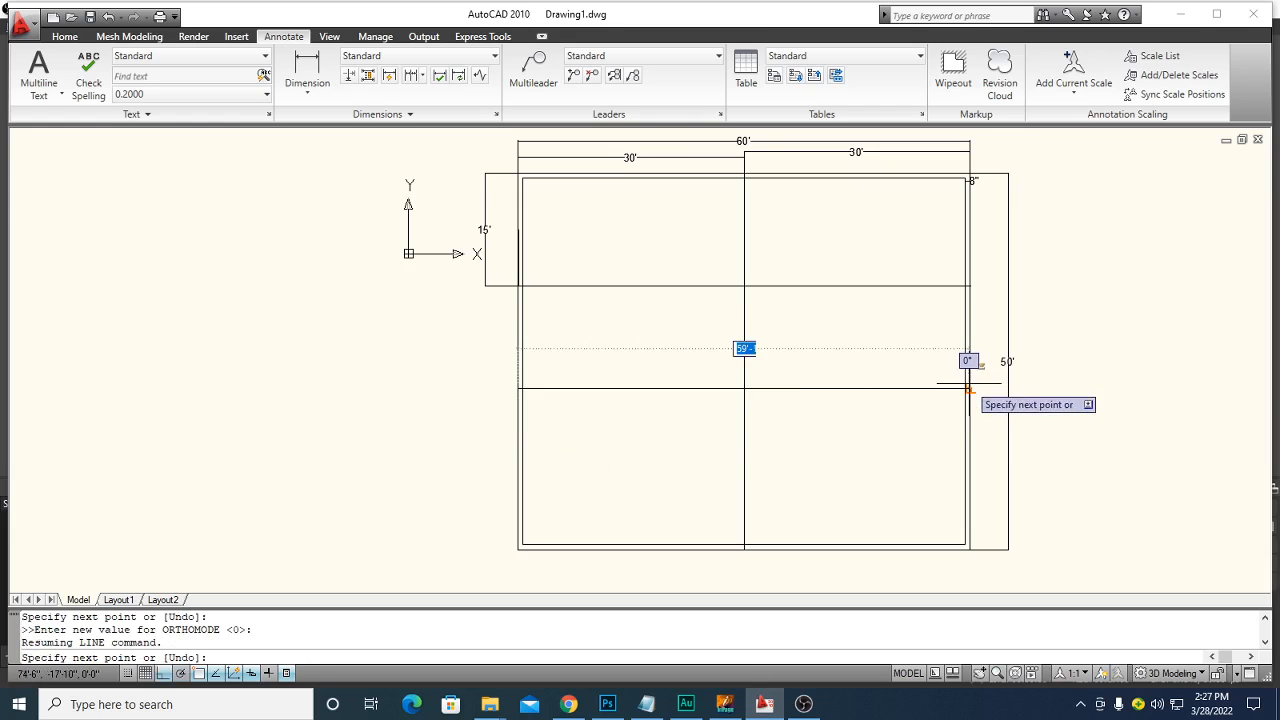
left_click(966, 378)
key("Escape")
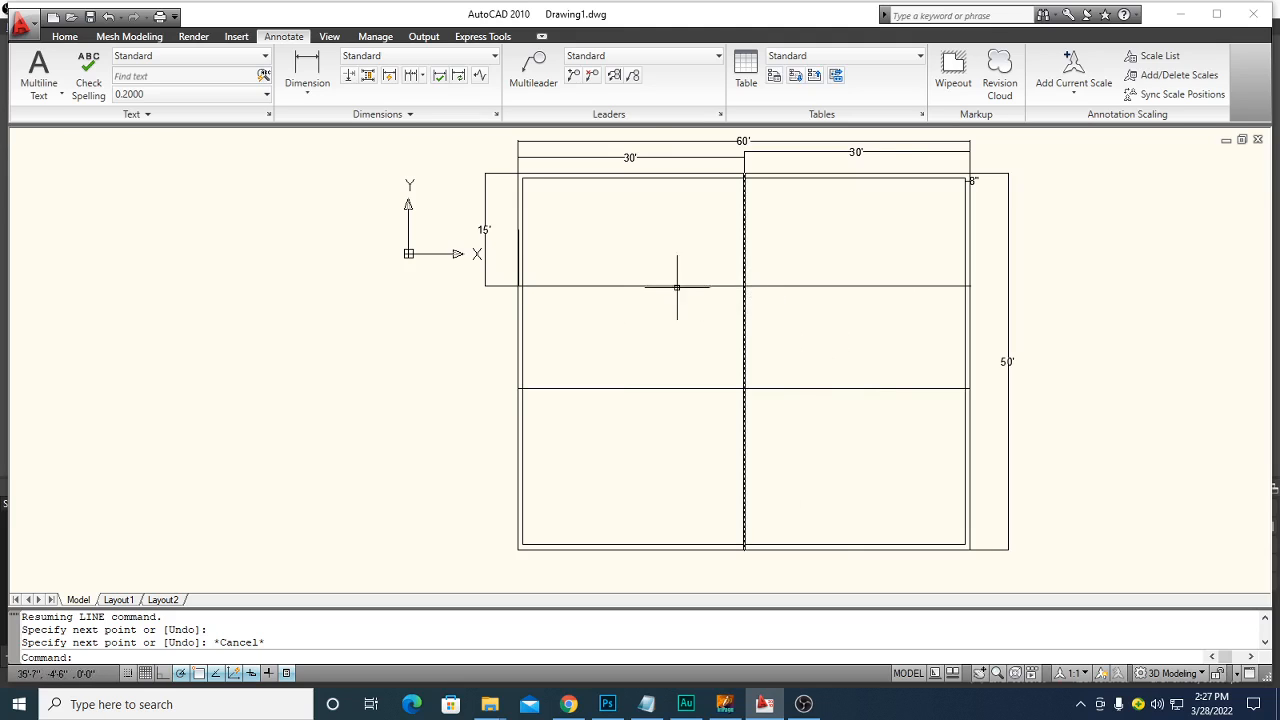
Examine the divided rectangle and its dimensions up close and as a whole
middle_click_drag(820, 334, 772, 420)
scroll(772, 401, "up", 3)
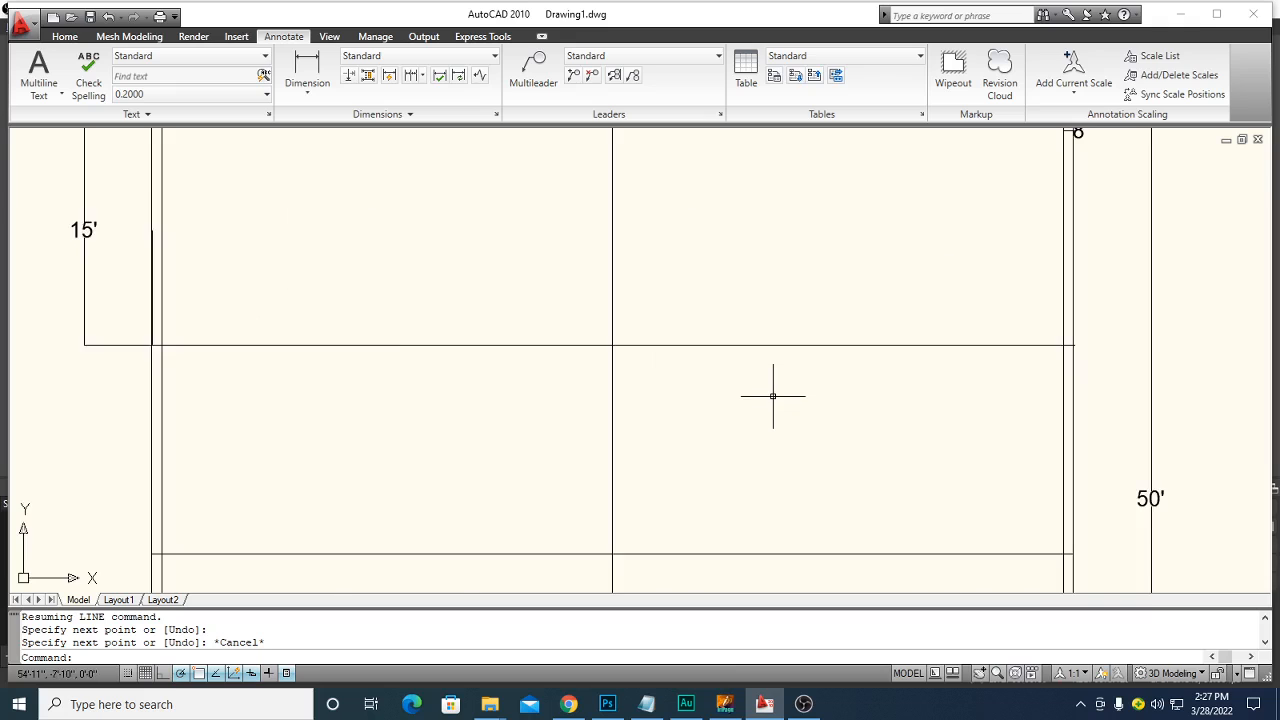
scroll(771, 394, "down", 2)
mouse_move(791, 440)
middle_mouse_down()
mouse_move(801, 364)
mouse_move(791, 371)
mouse_move(806, 363)
mouse_move(795, 367)
middle_mouse_up()
scroll(781, 381, "down", 2)
scroll(795, 367, "up", 2)
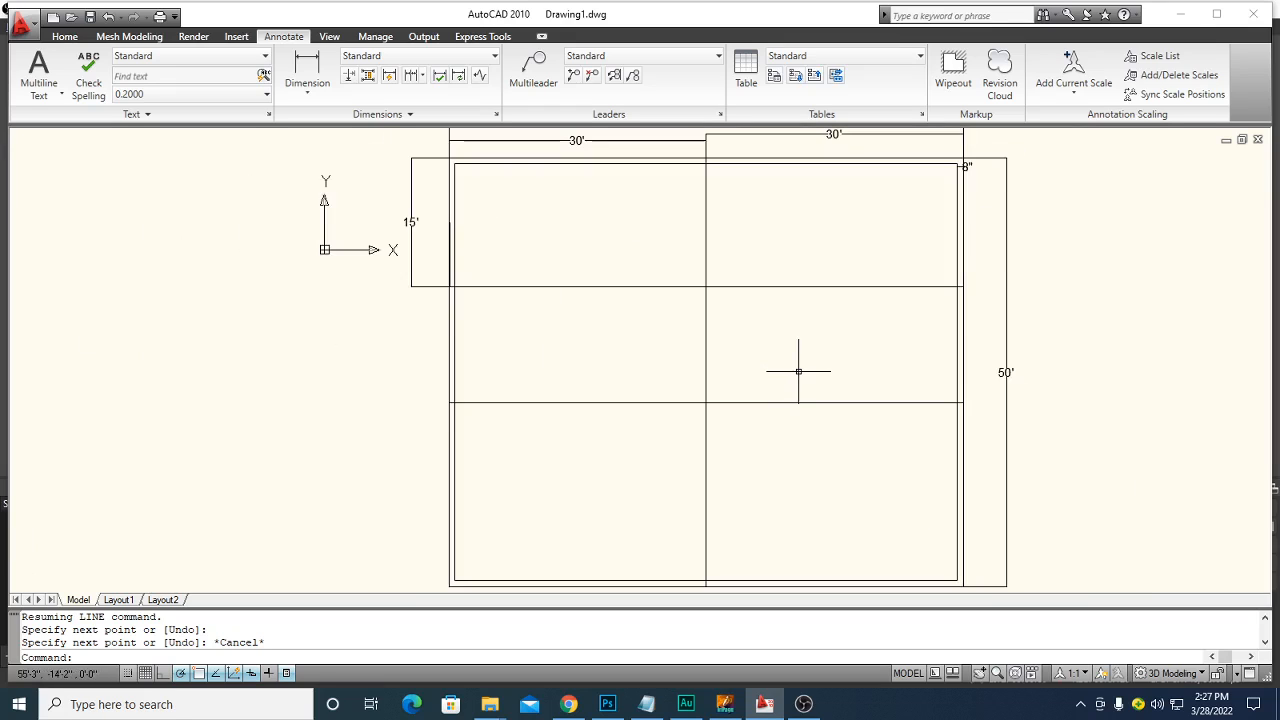
scroll(797, 368, "down", 2)
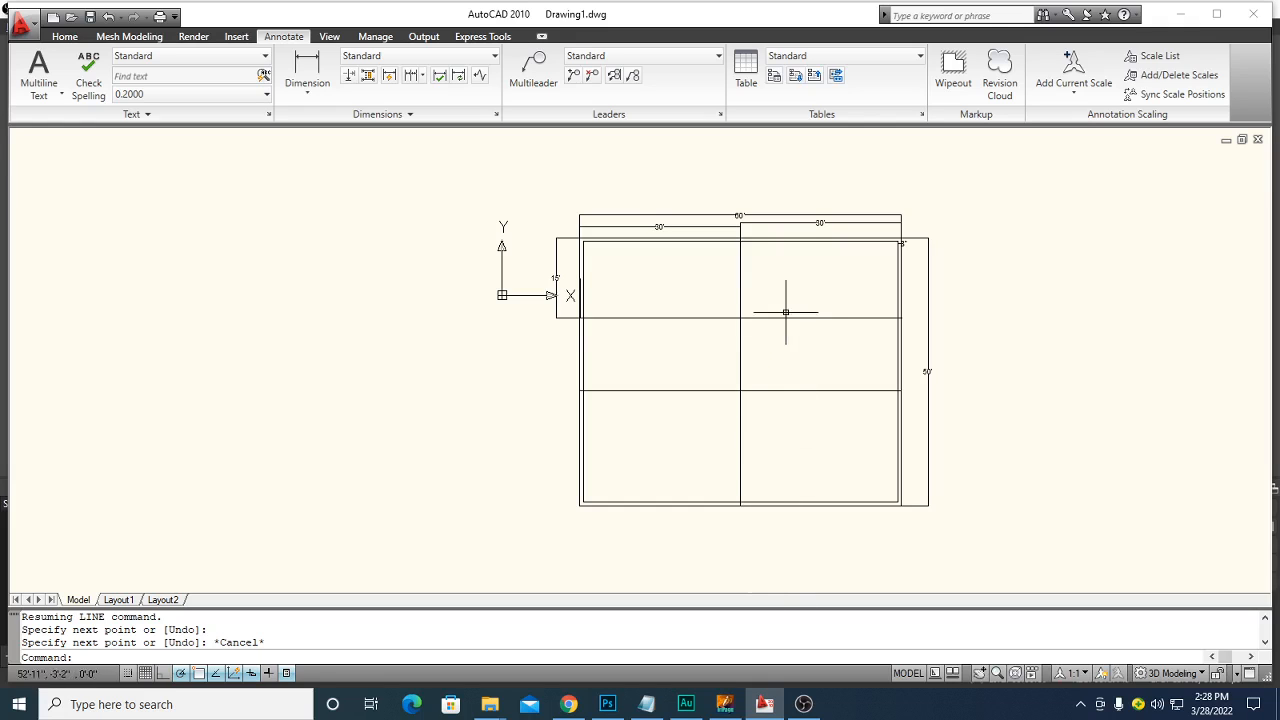
mouse_move(1049, 381)
middle_mouse_down()
mouse_move(1019, 379)
mouse_move(1070, 391)
middle_mouse_up()
scroll(971, 378, "up", 2)
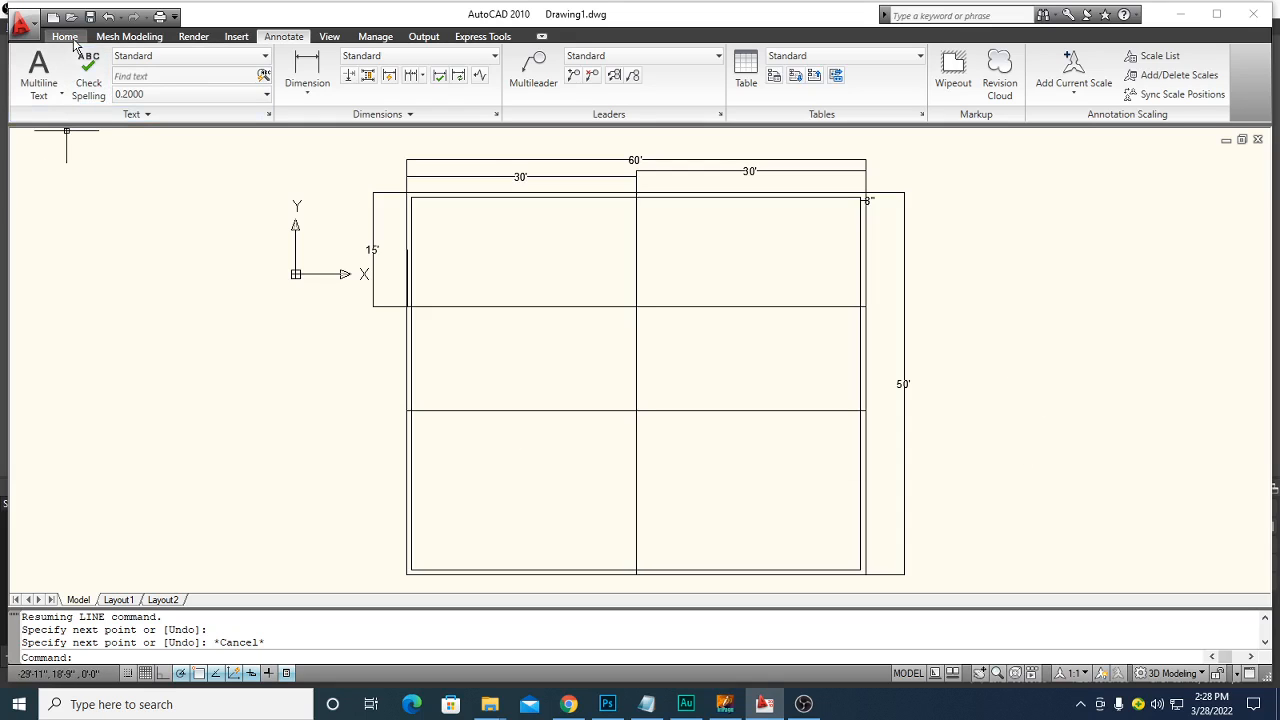
Start saving the drawing under a new name and browse through This PC to the F: drive
left_click(22, 25)
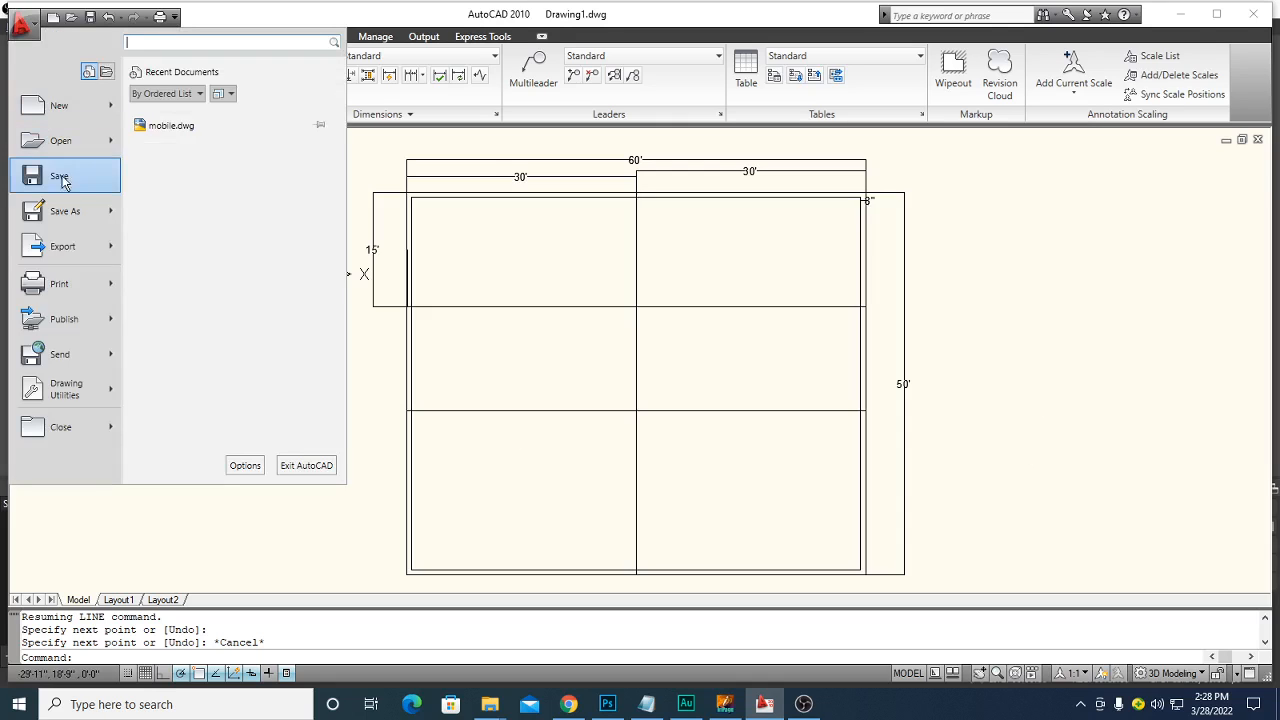
left_click(63, 212)
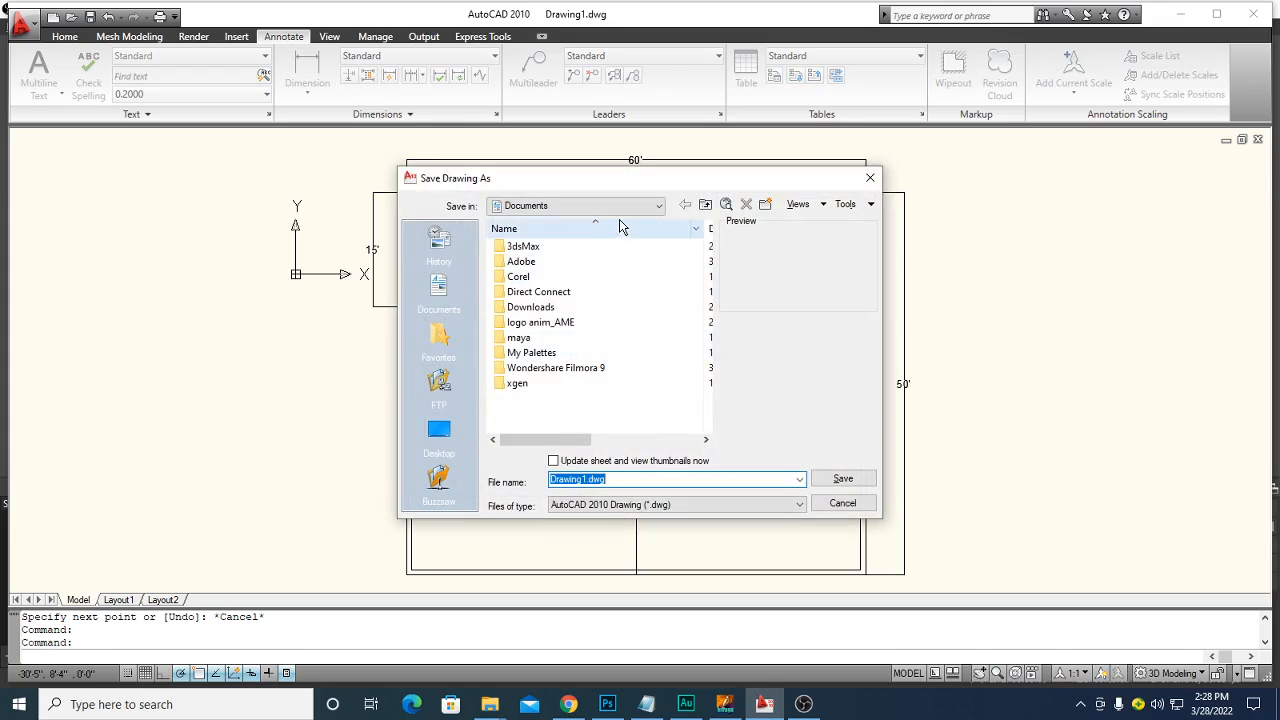
left_click(659, 205)
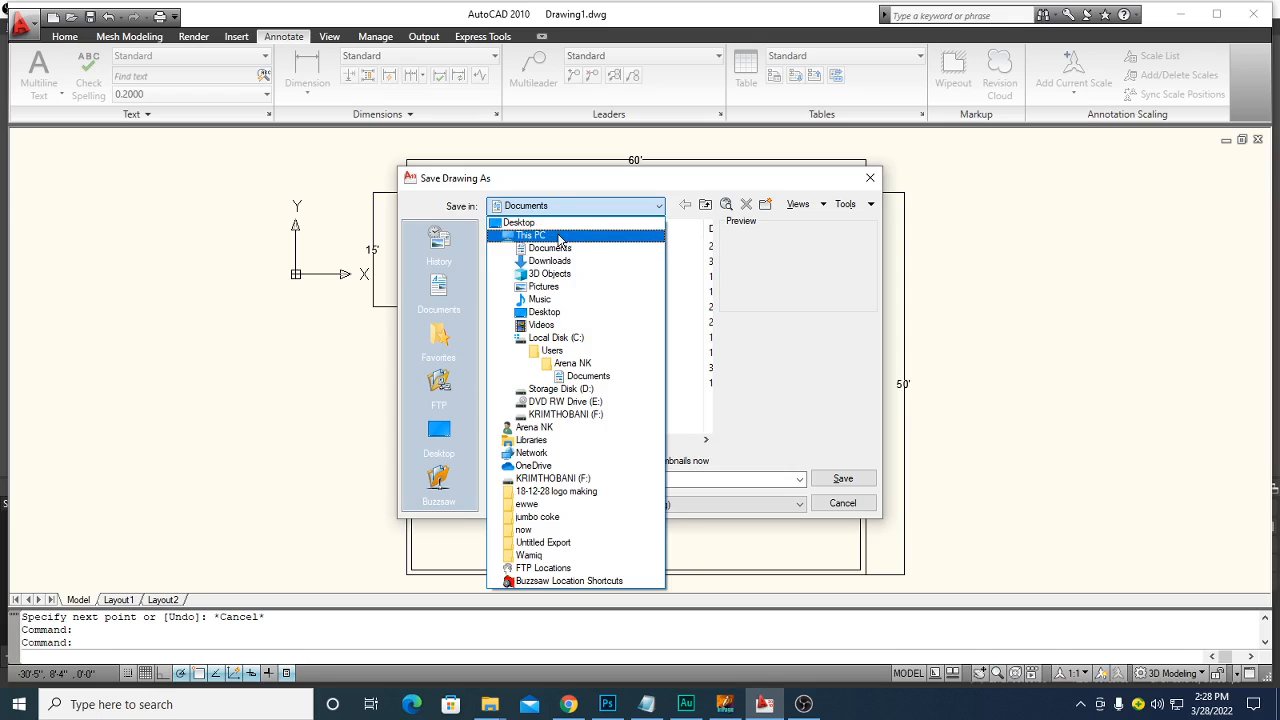
left_click(553, 235)
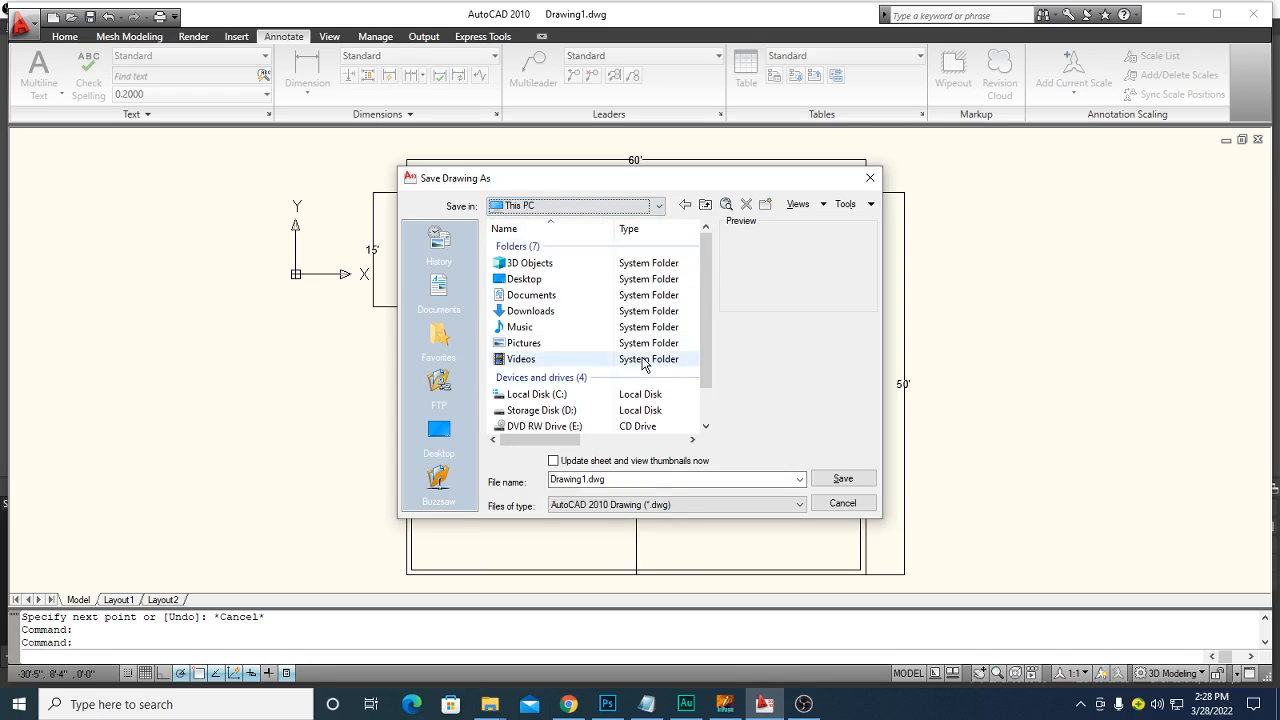
key("alt+1")
key("alt+1")
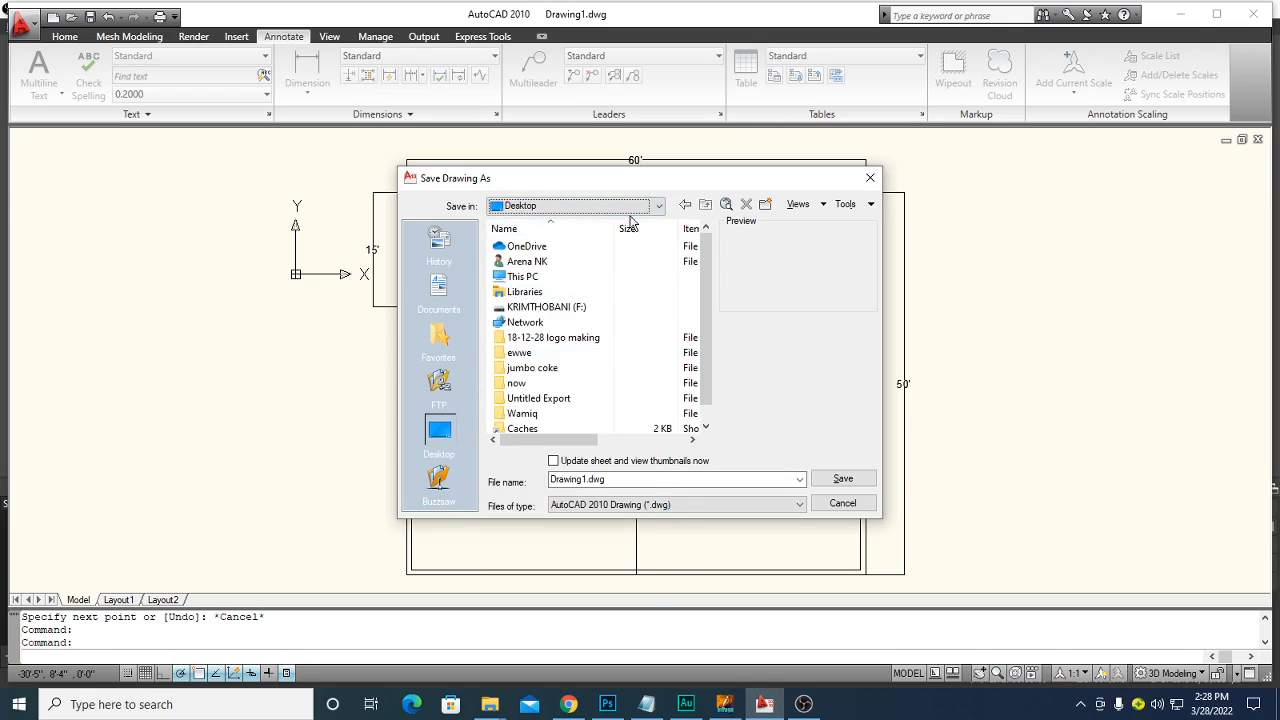
left_click(659, 205)
left_click(603, 240)
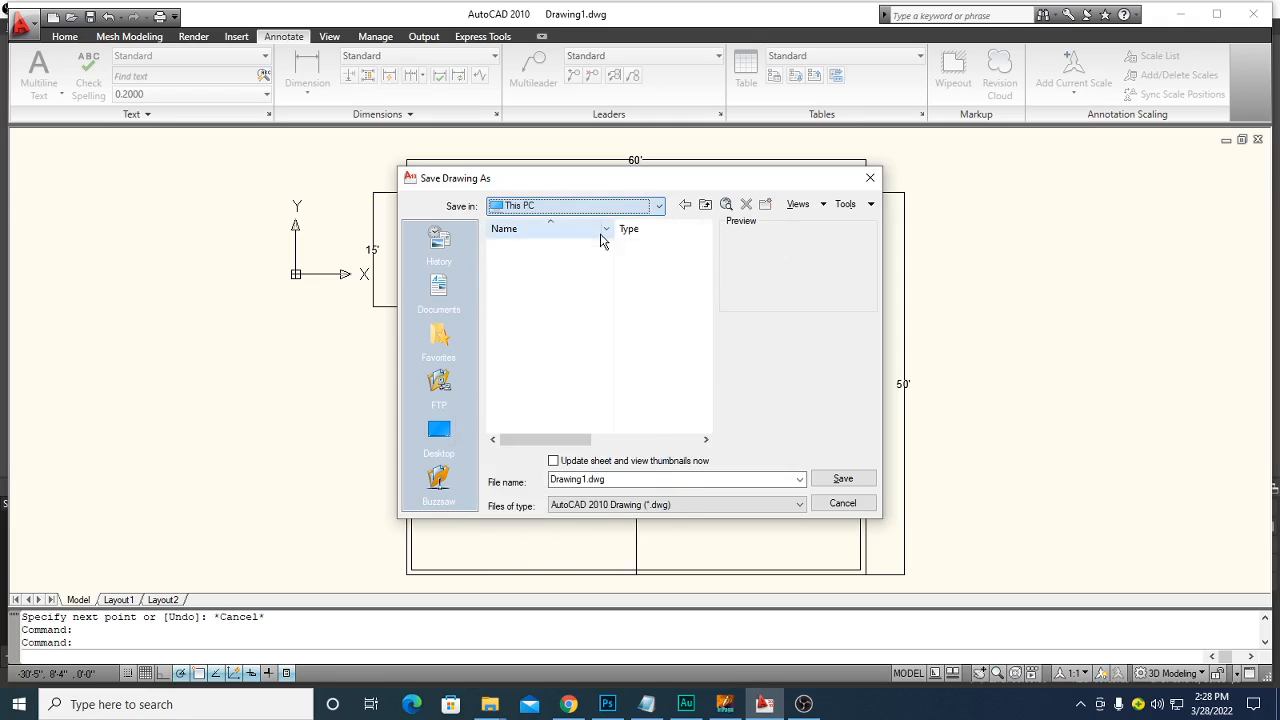
left_click_drag(707, 326, 707, 357)
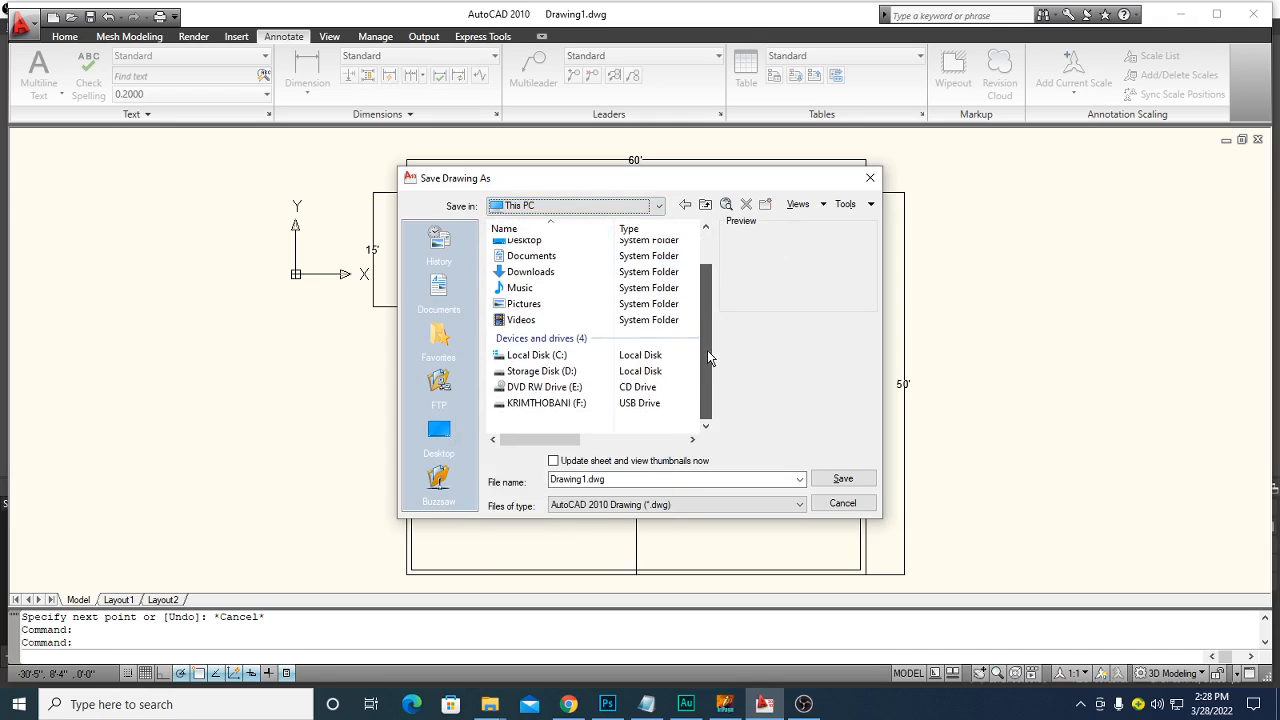
left_click(556, 408)
double_click(557, 411)
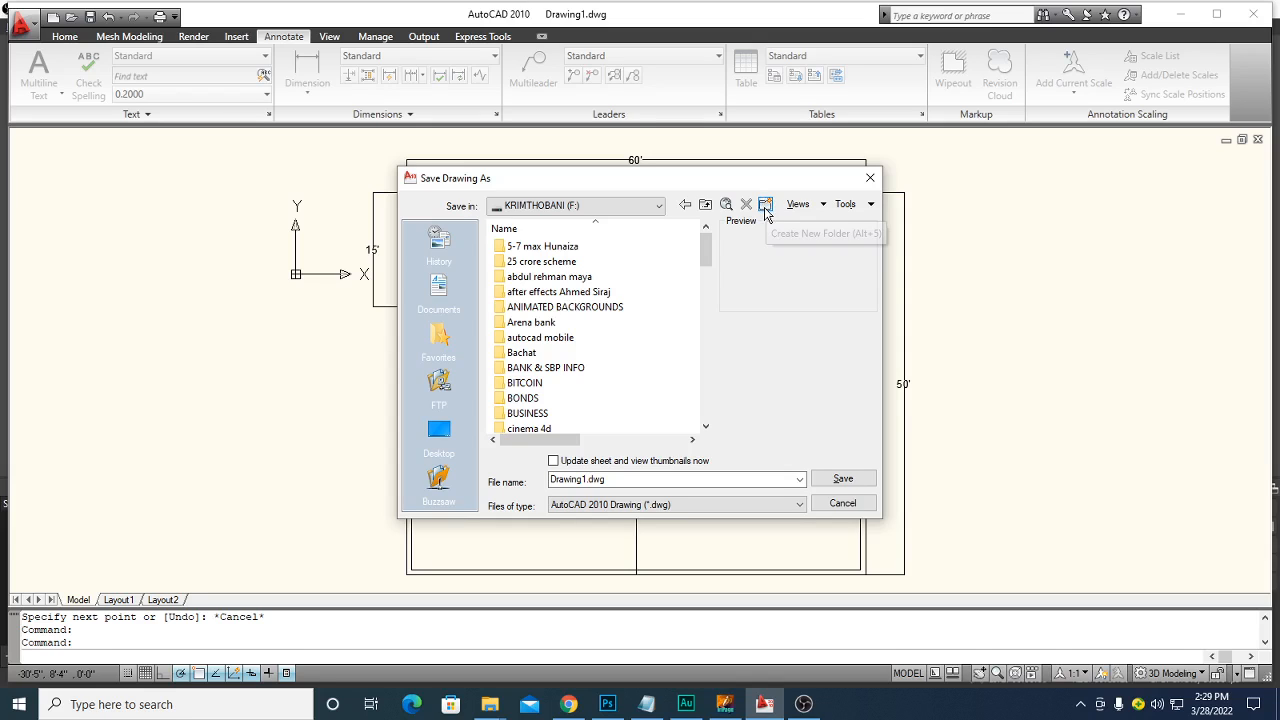
Create a new folder on the F: drive, name it "autocad" followed by the person's first name, and open it
key("s")
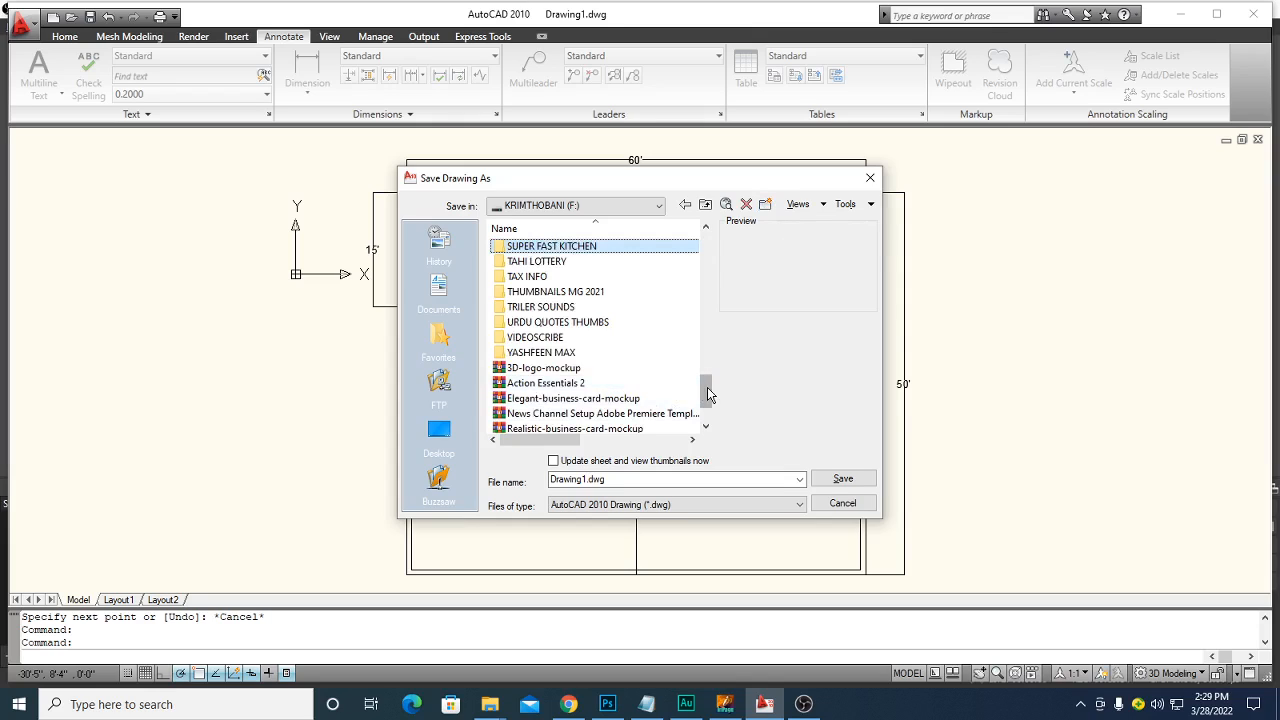
left_click_drag(706, 392, 710, 424)
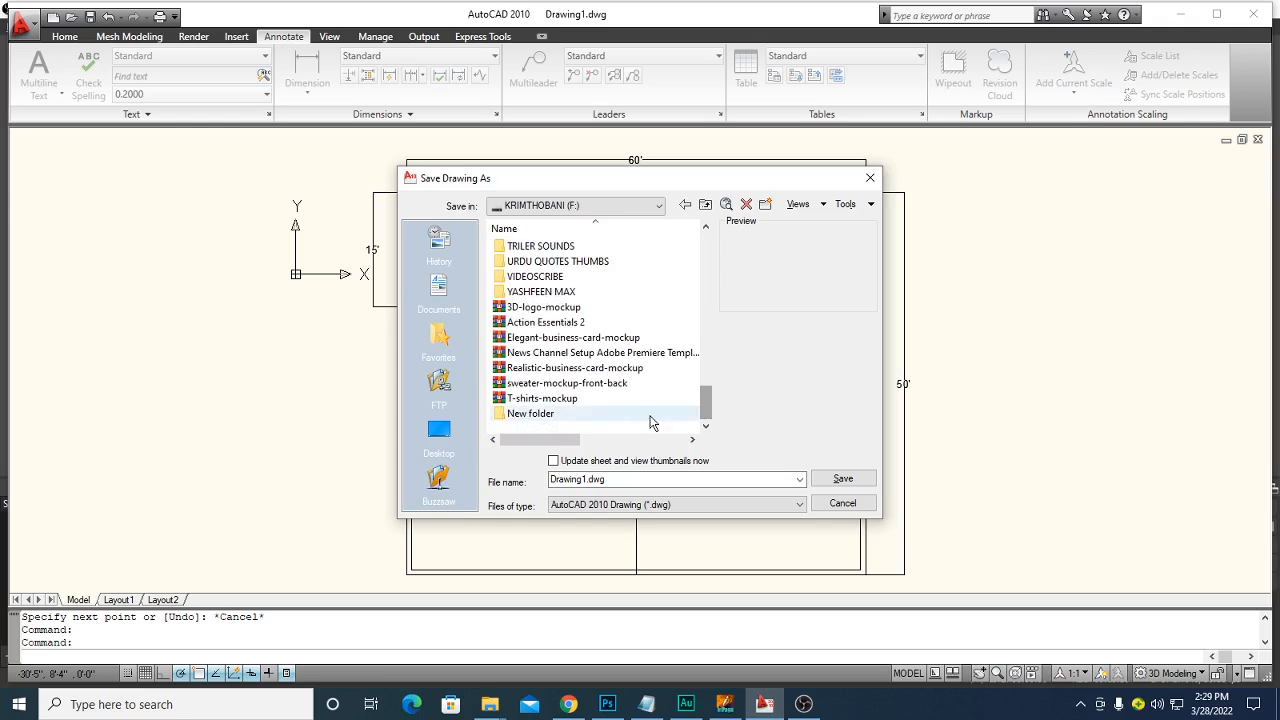
left_click(556, 422)
right_click(556, 423)
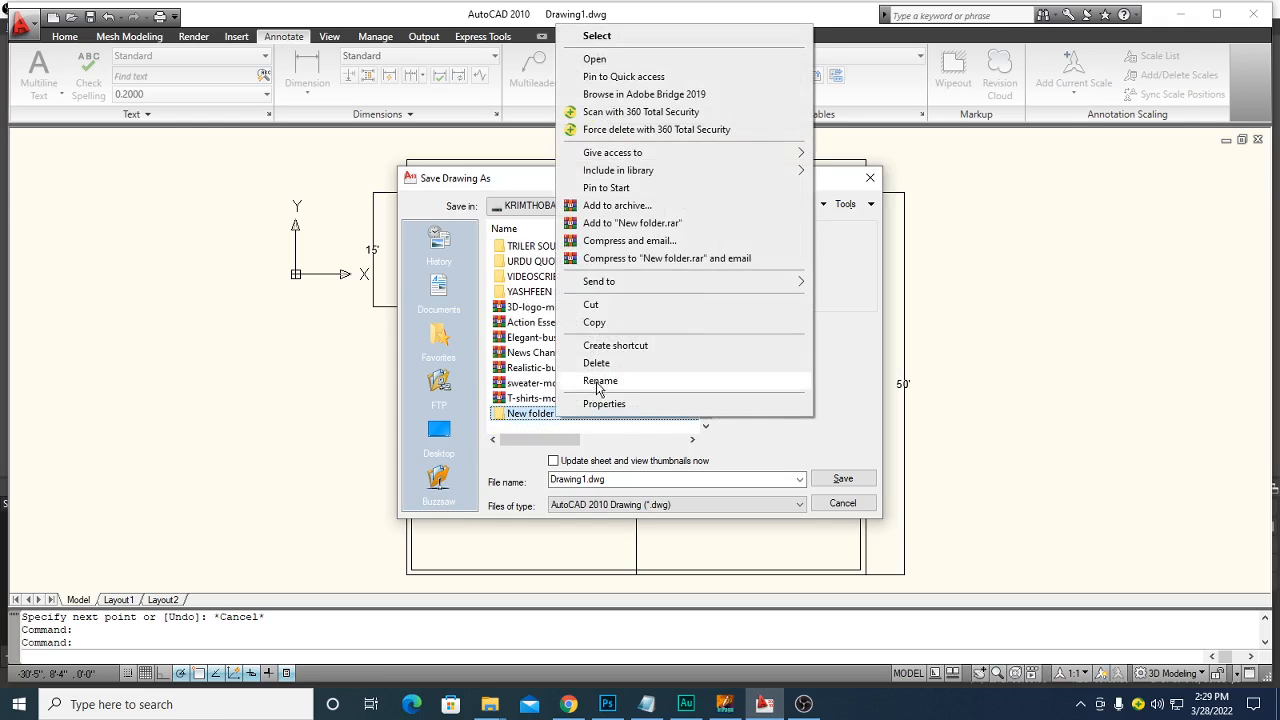
left_click(600, 382)
type("autocad saim")
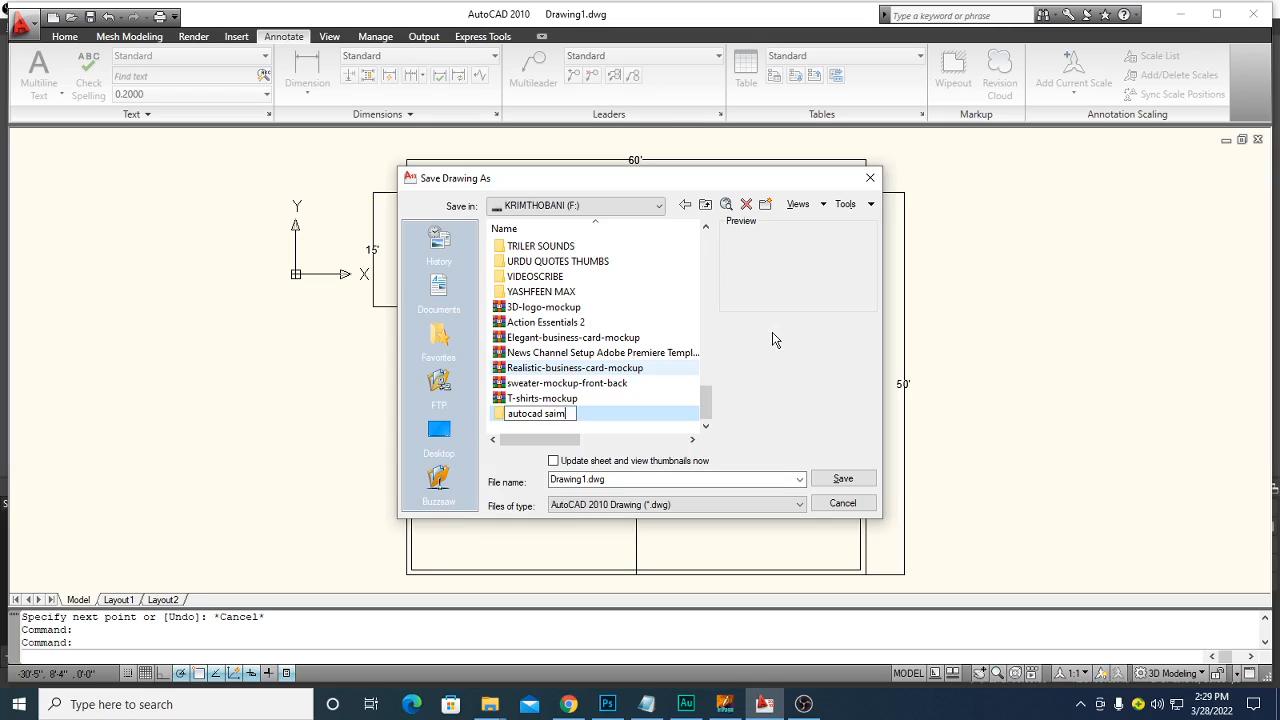
key("Return")
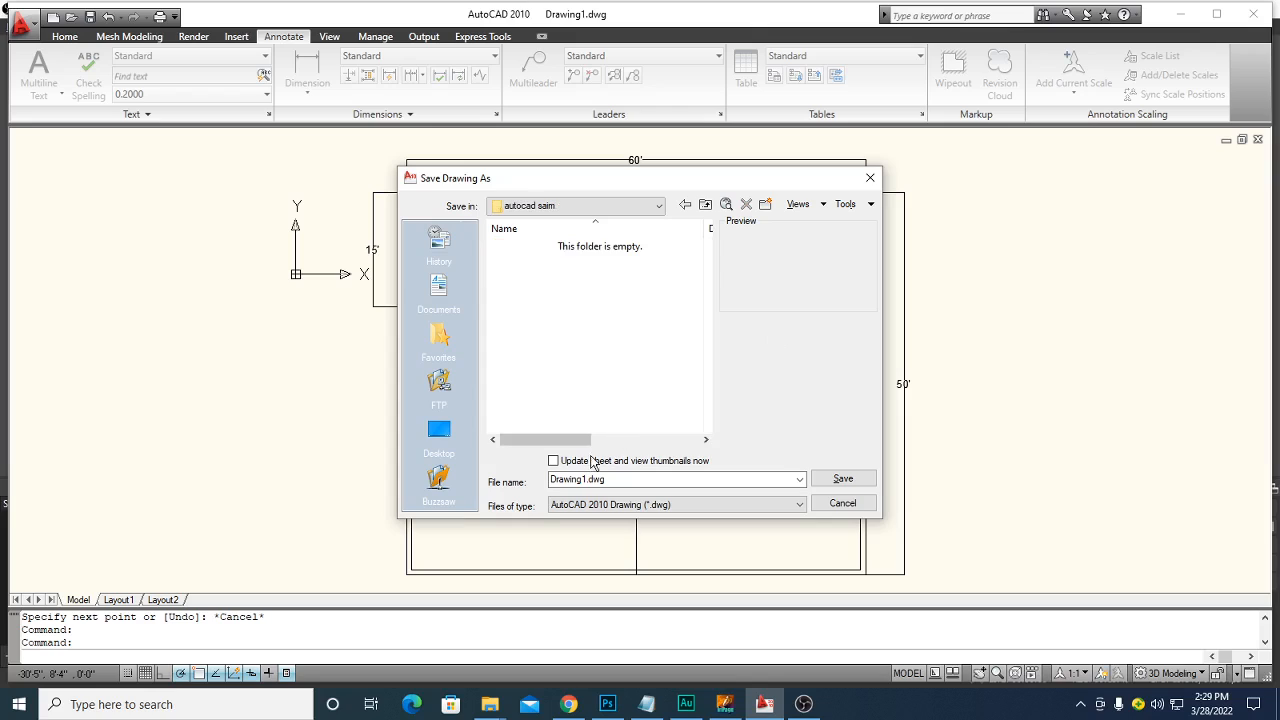
Save the drawing in the new folder with the file name "floor plan class 1"
left_click(602, 484)
double_click(602, 480)
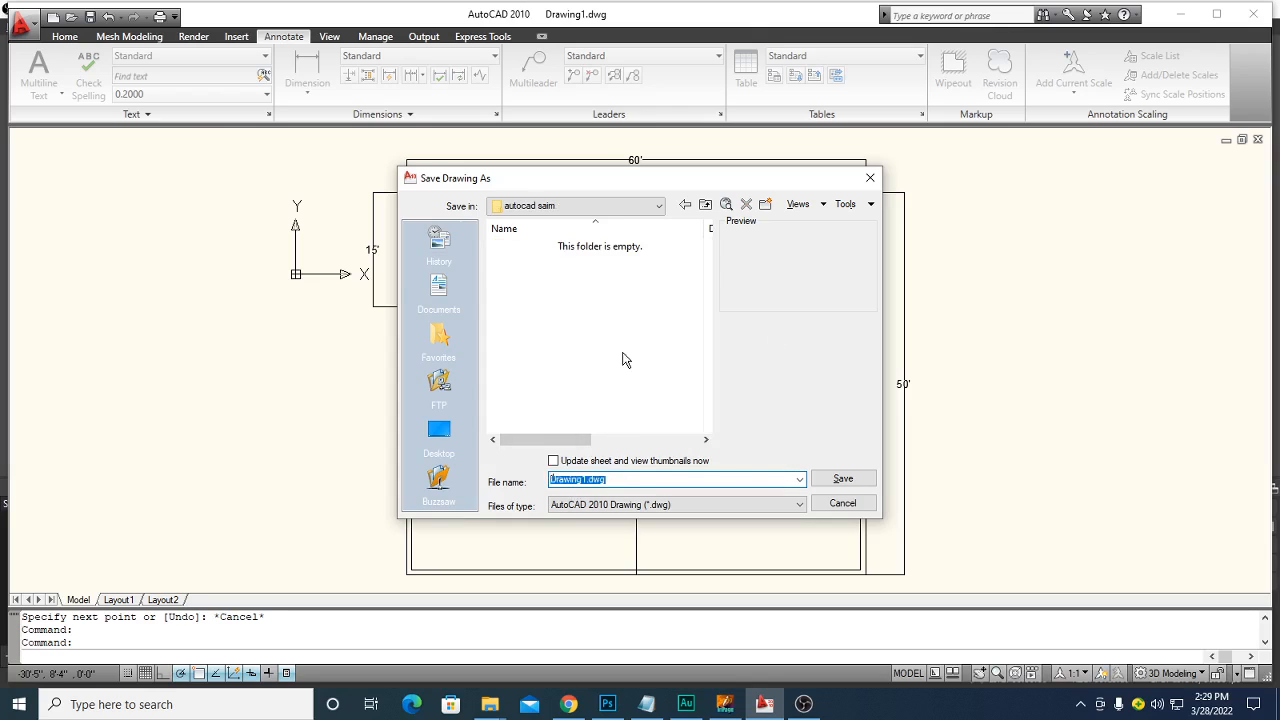
type("floor plan class 1")
left_click(842, 479)
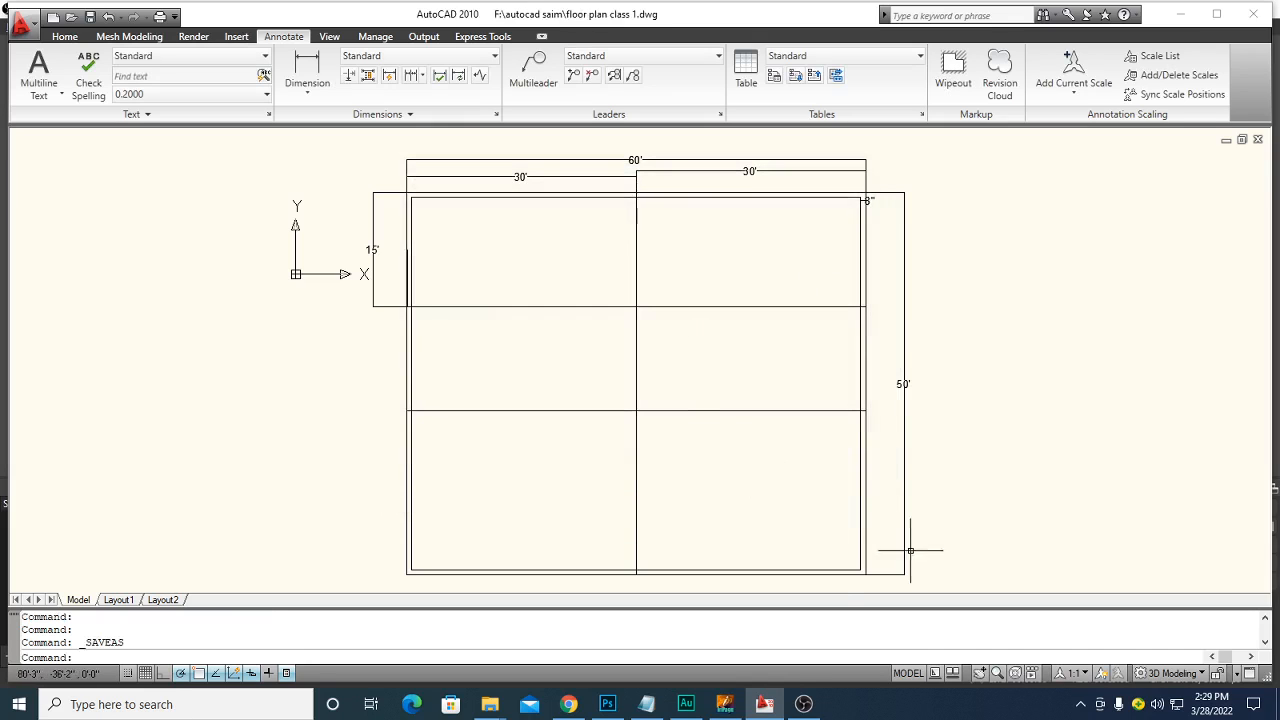
left_click(802, 704)
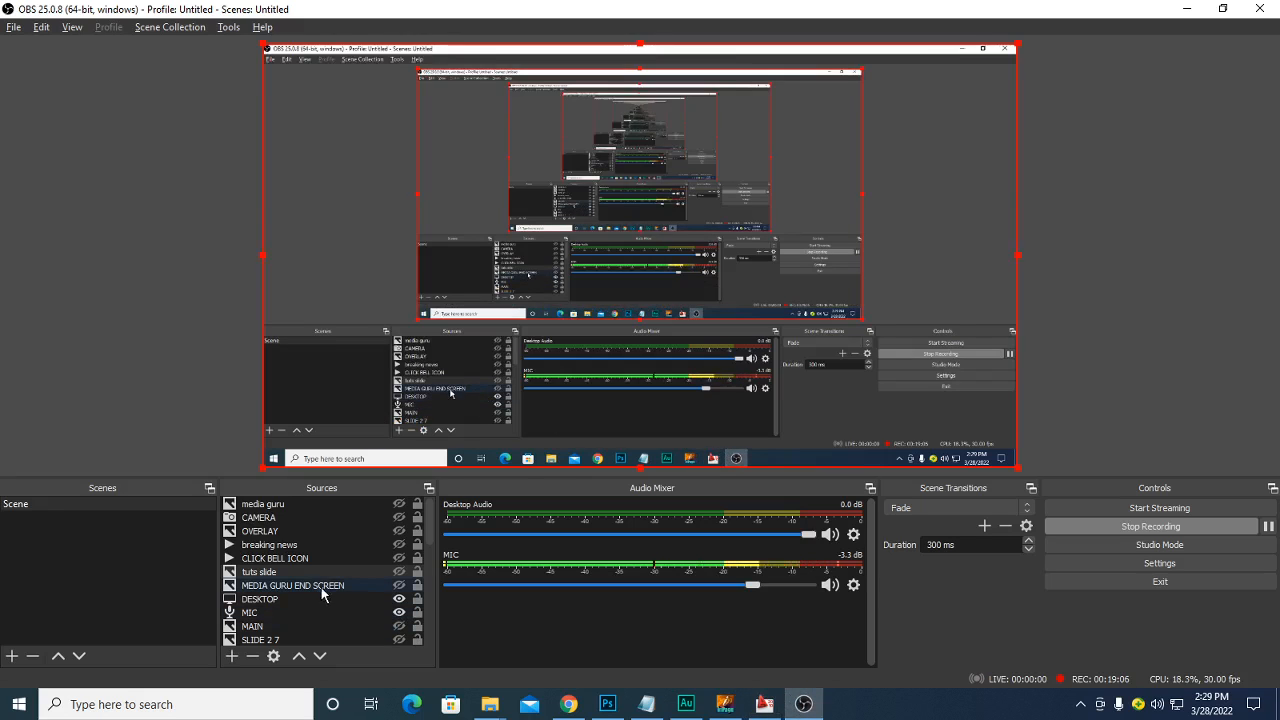
left_click(399, 572)
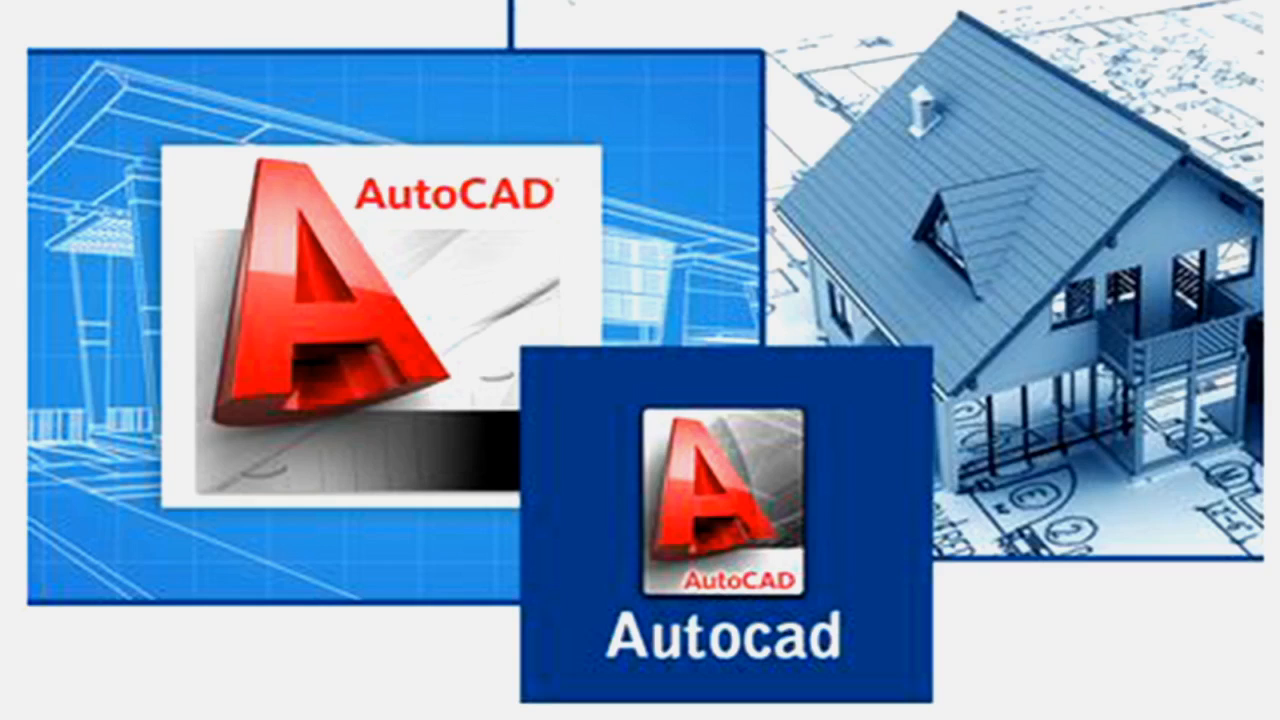